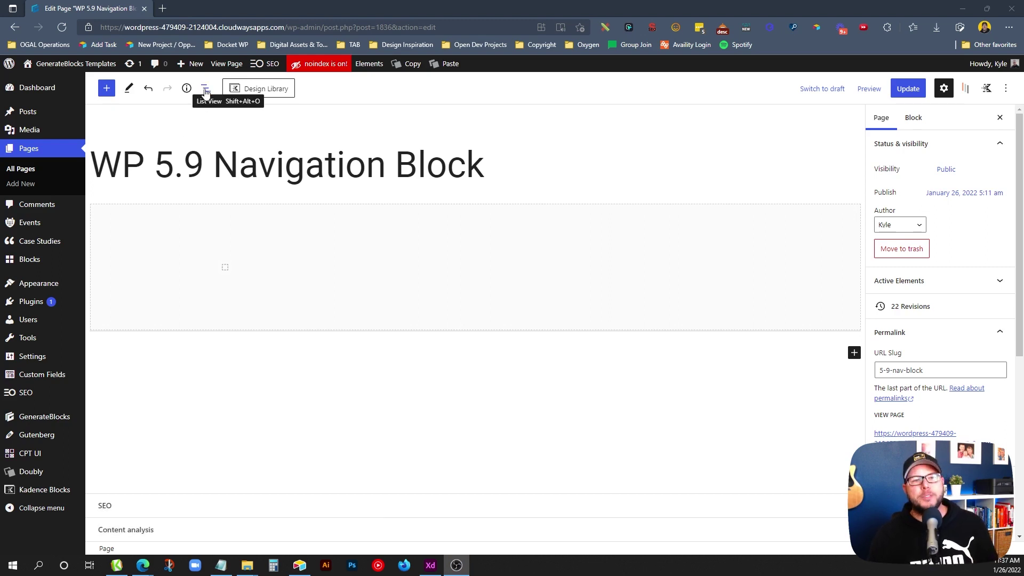
Show the page's block list view and insert a Navigation block inside the empty container.
click(205, 89)
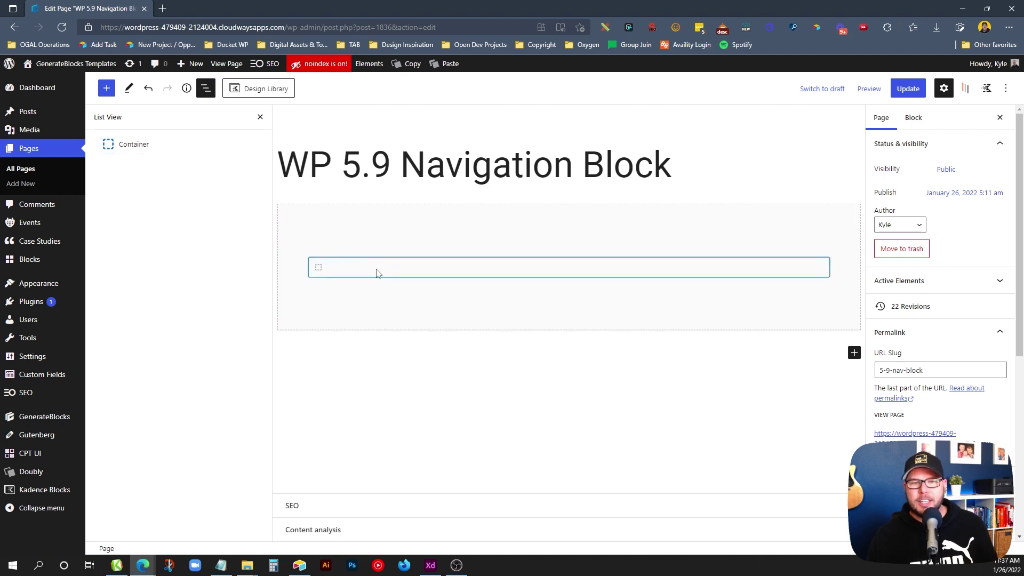
click(377, 273)
click(384, 273)
text(nav)
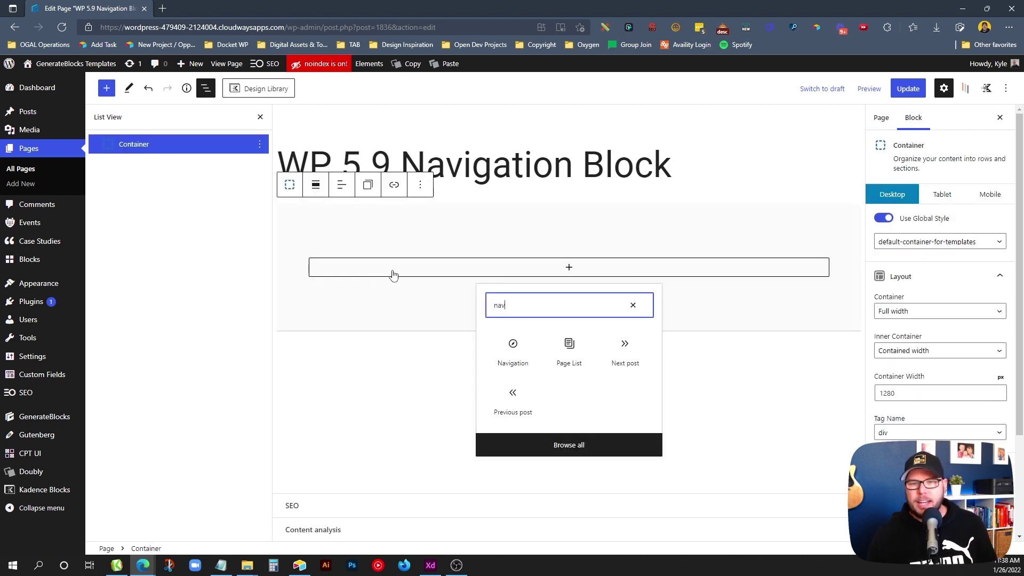
click(516, 358)
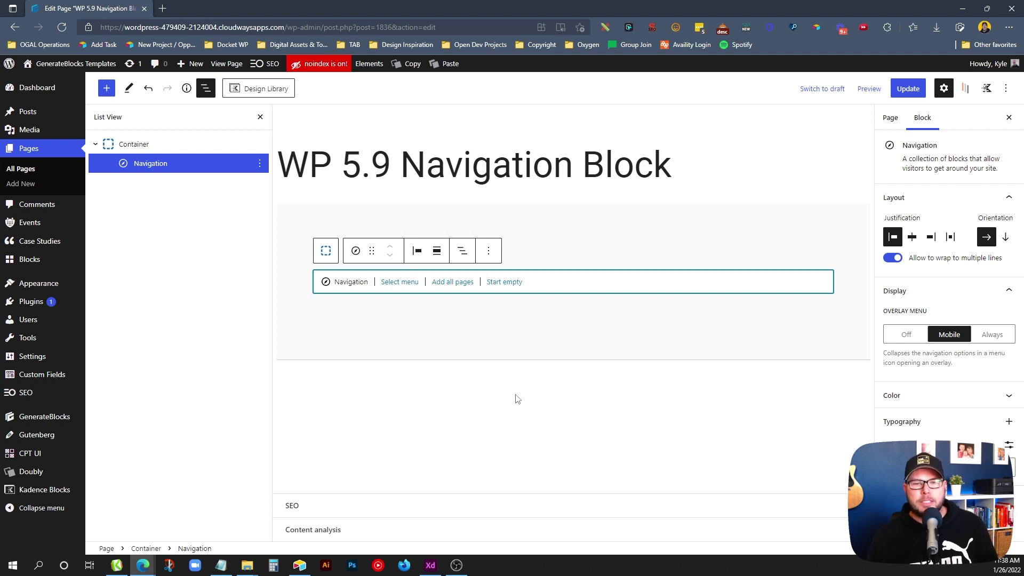
Fill the Navigation block with the classic menu Menu 1.
click(398, 282)
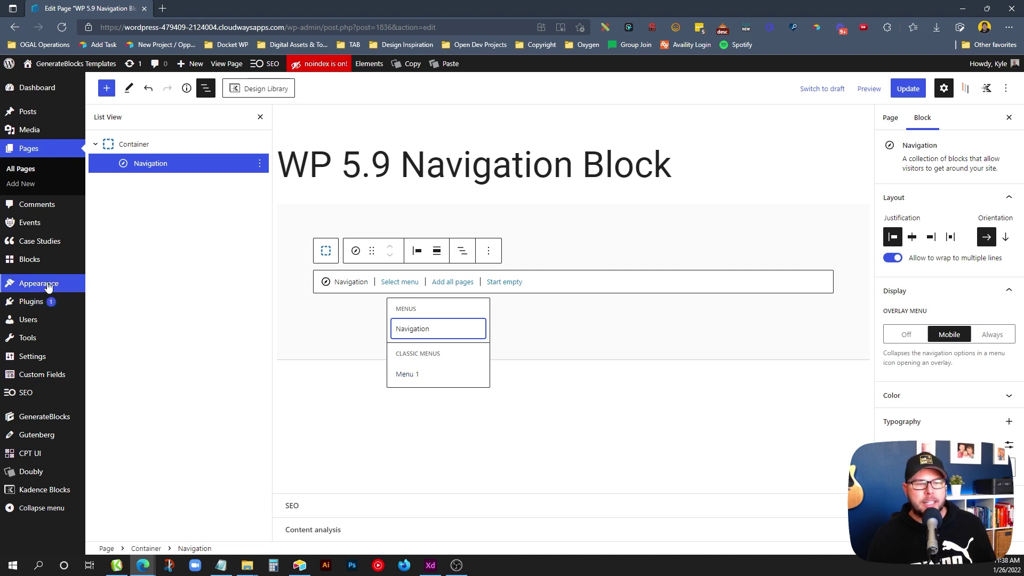
click(429, 379)
click(430, 378)
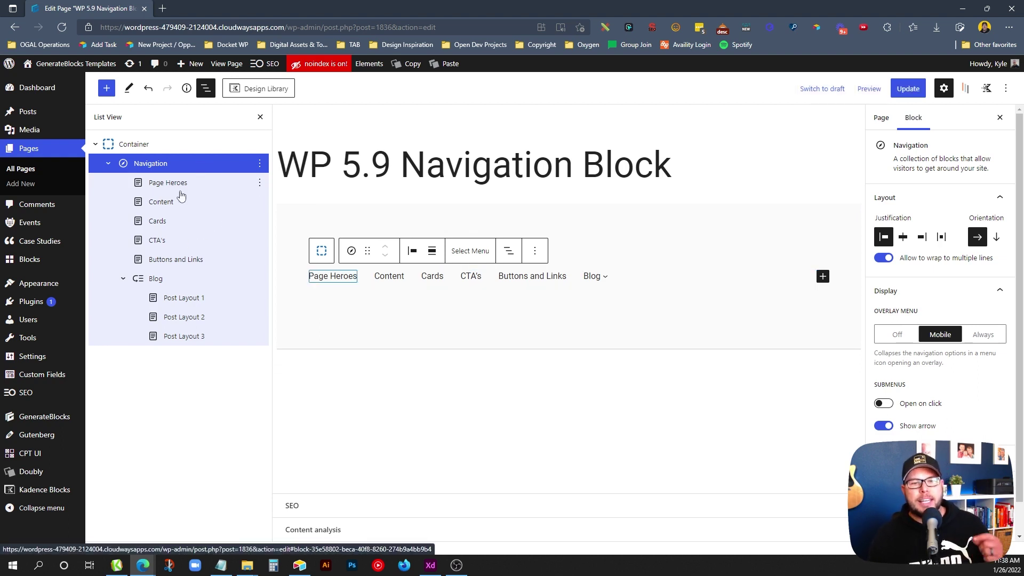
Examine the Page Heroes, Content, Cards, CTA's and Blog items inside the Navigation block.
click(188, 185)
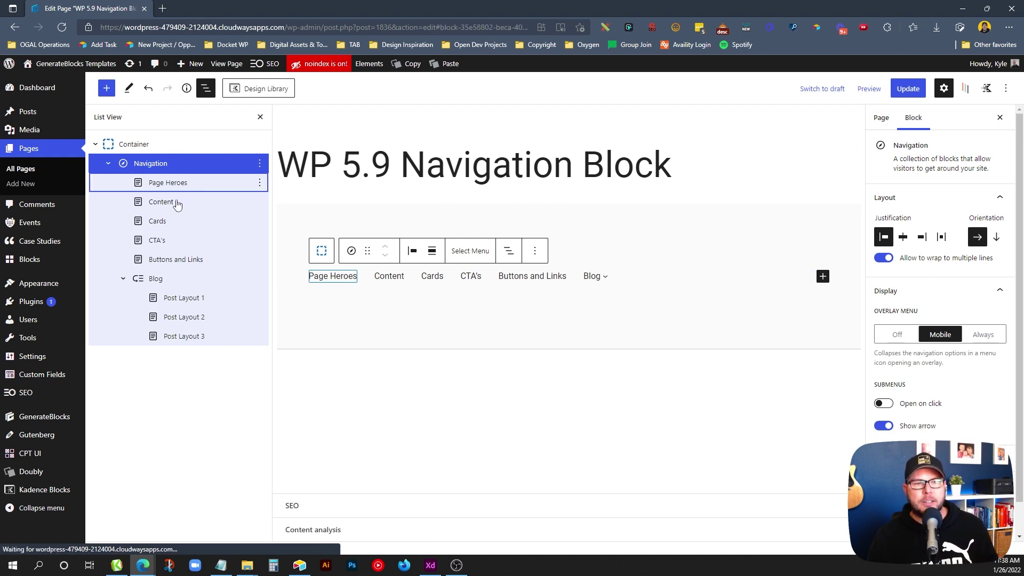
click(177, 206)
click(176, 222)
click(176, 243)
click(166, 280)
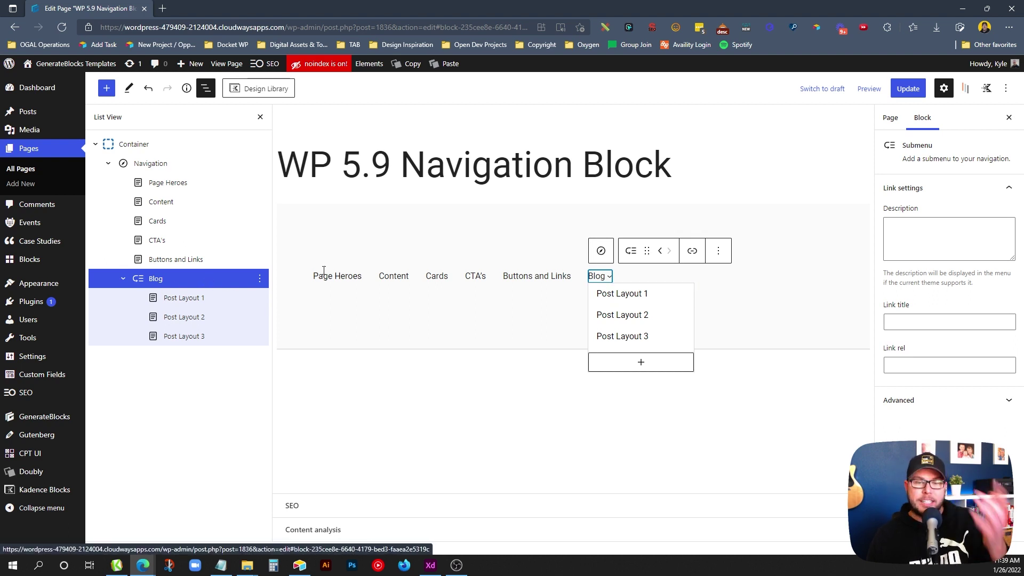
Shift the Content item two places later in the menu and back again, and rename it Demo.
click(394, 273)
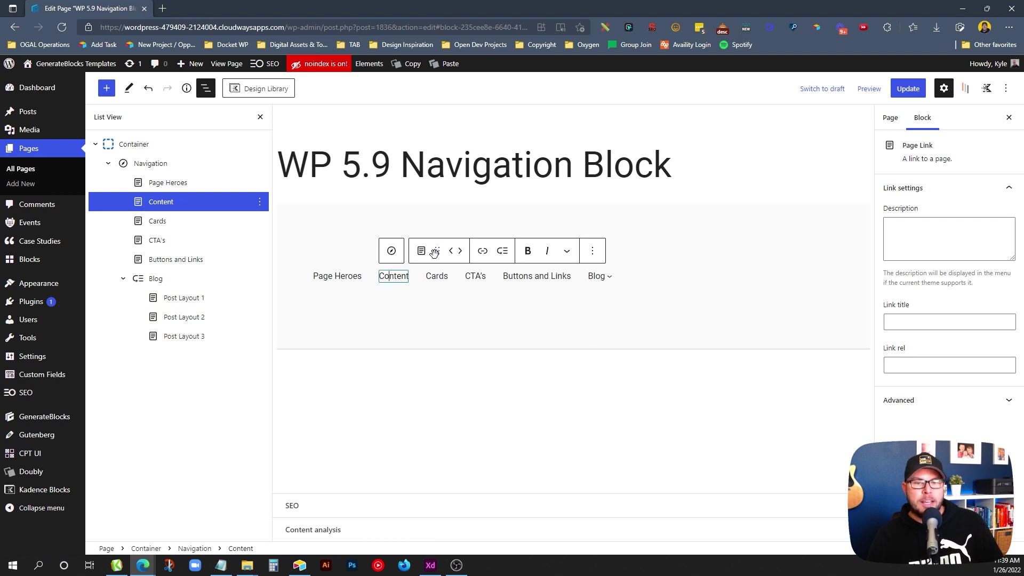
click(460, 250)
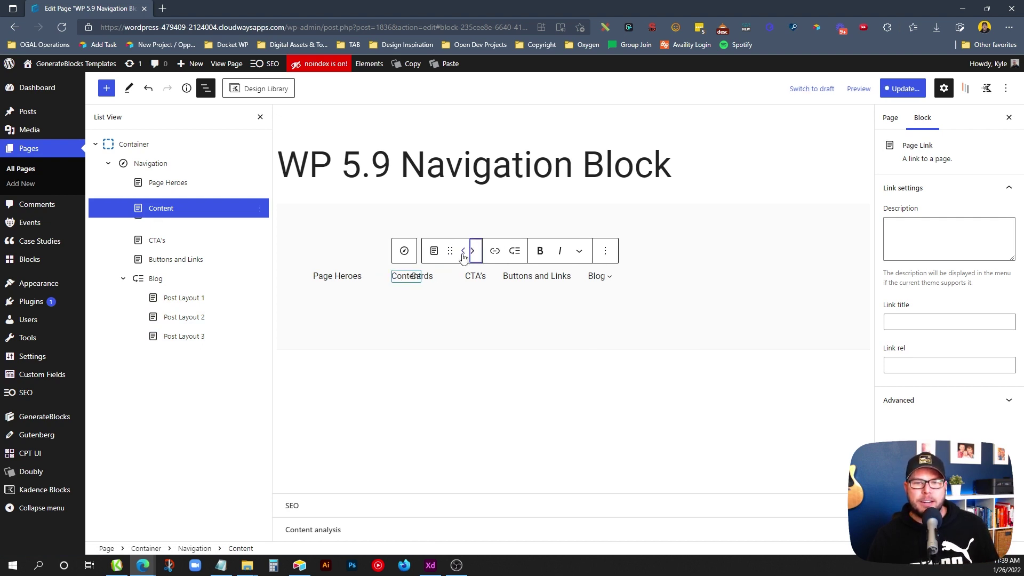
click(500, 251)
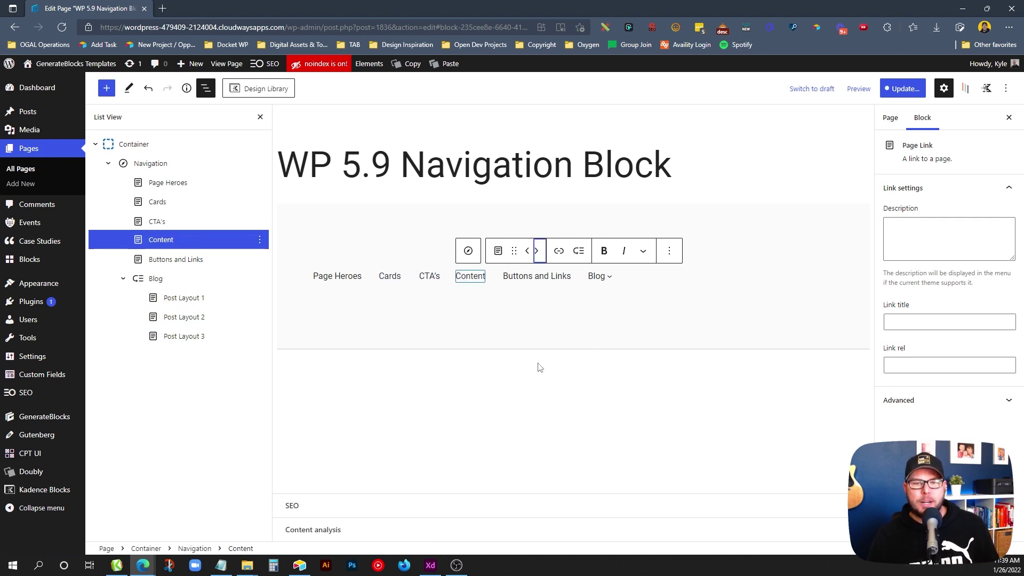
click(528, 251)
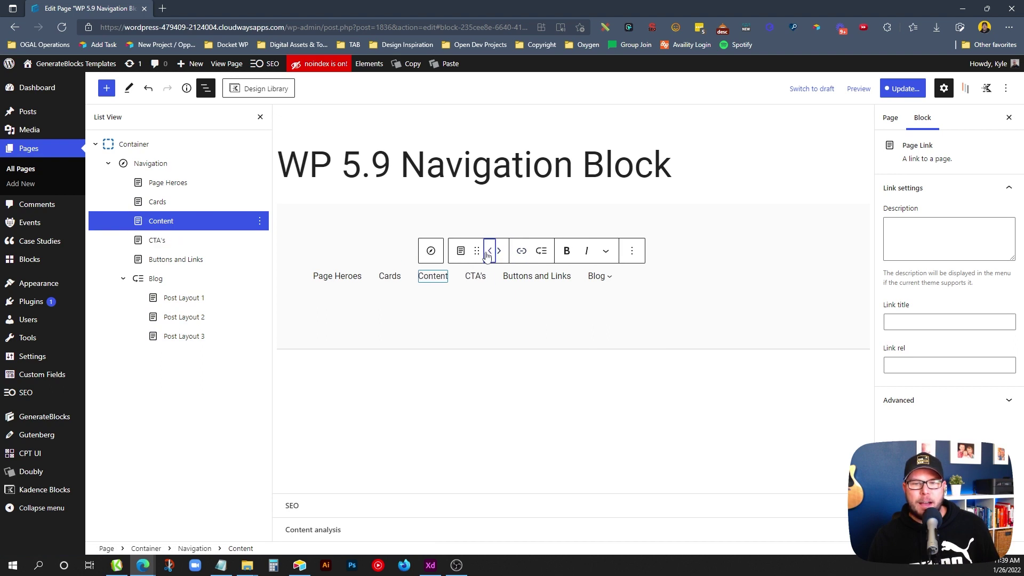
click(490, 251)
double_click(390, 276)
text(Demo)
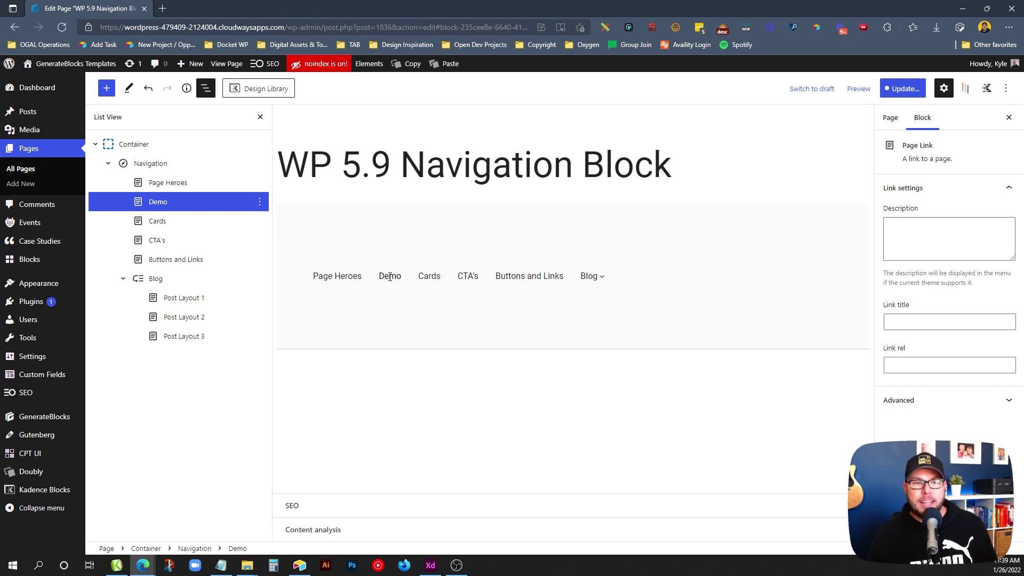
click(150, 163)
click(824, 276)
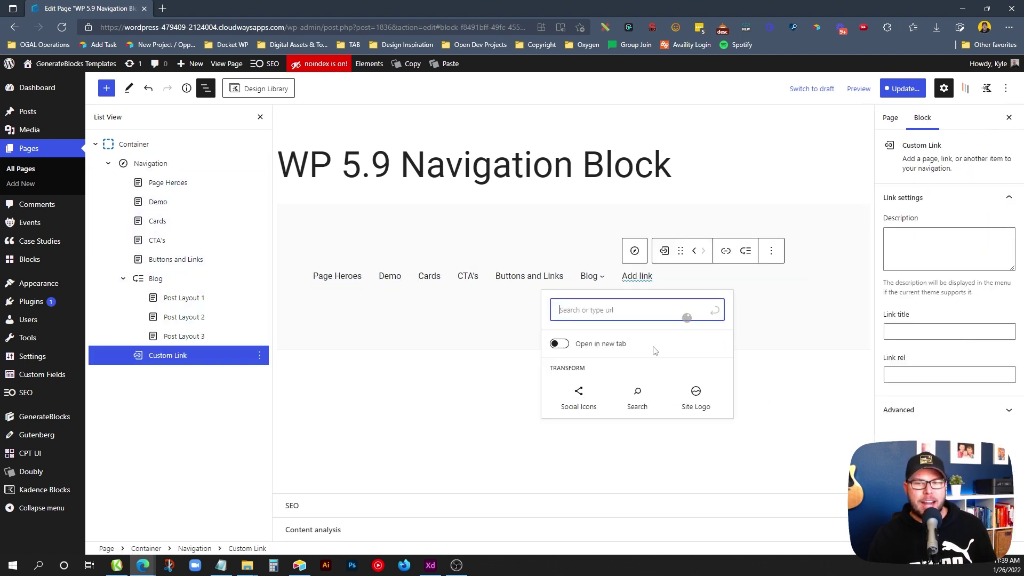
scroll(627, 344, down, 2)
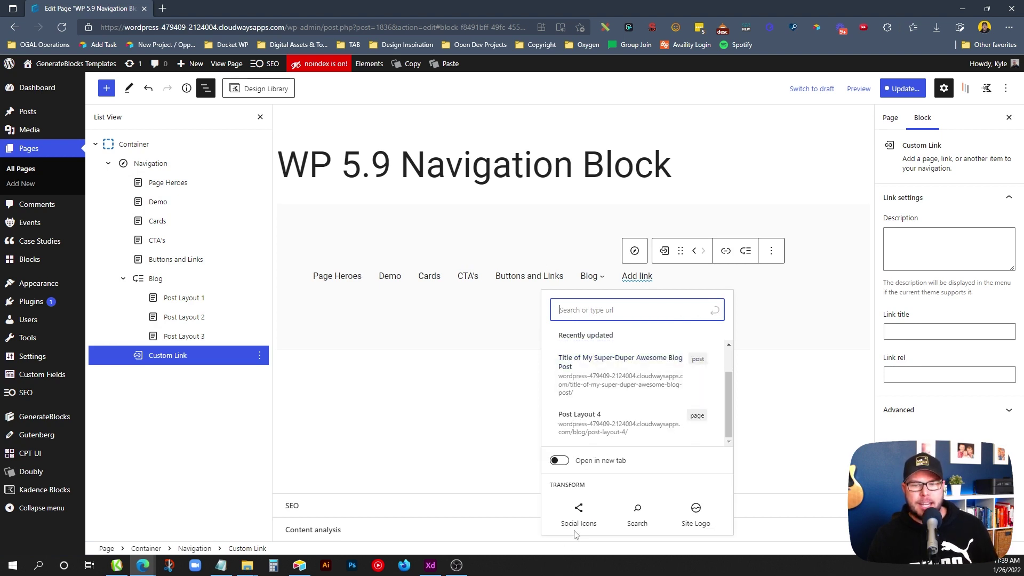
text(http)
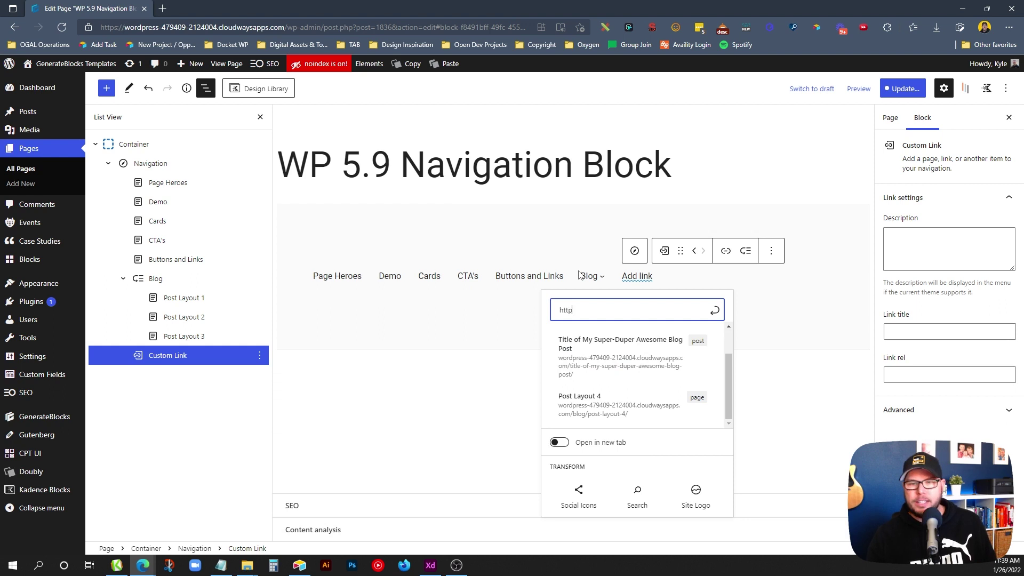
text(s://theadminbar.com/)
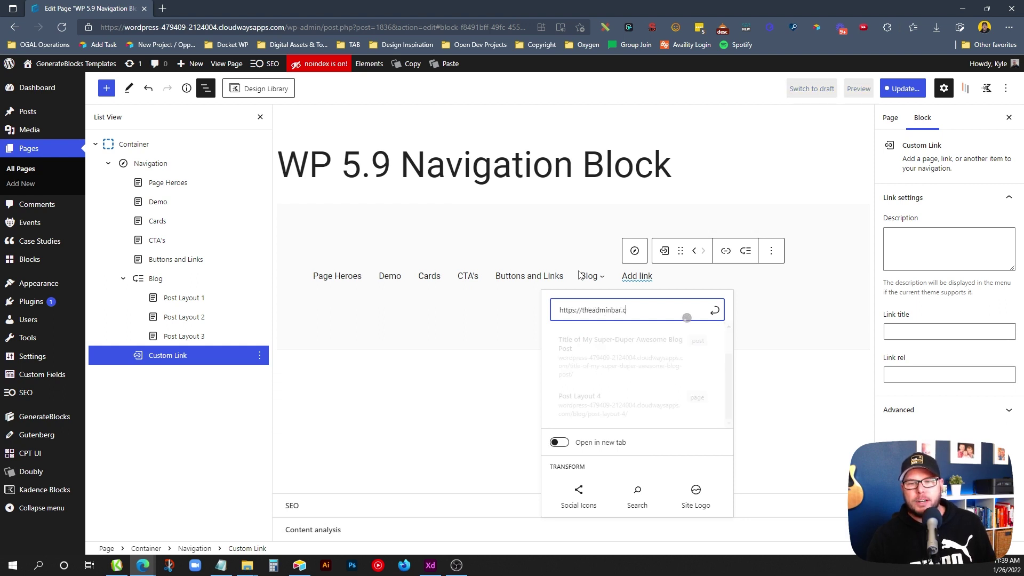
click(558, 375)
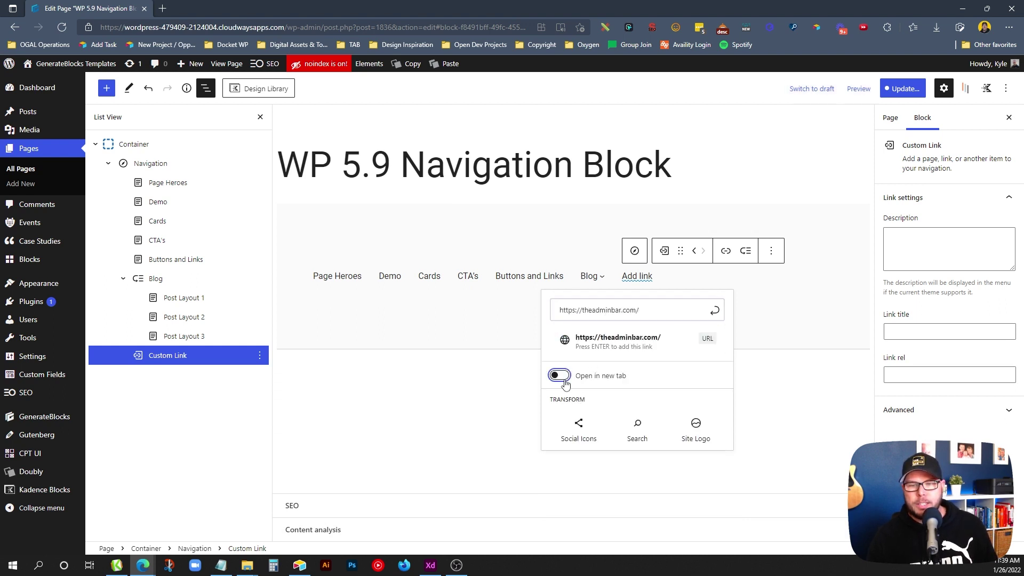
click(715, 312)
Change the label of the new custom link to Visit TAB.
drag(623, 276, 664, 276)
triple_click(663, 276)
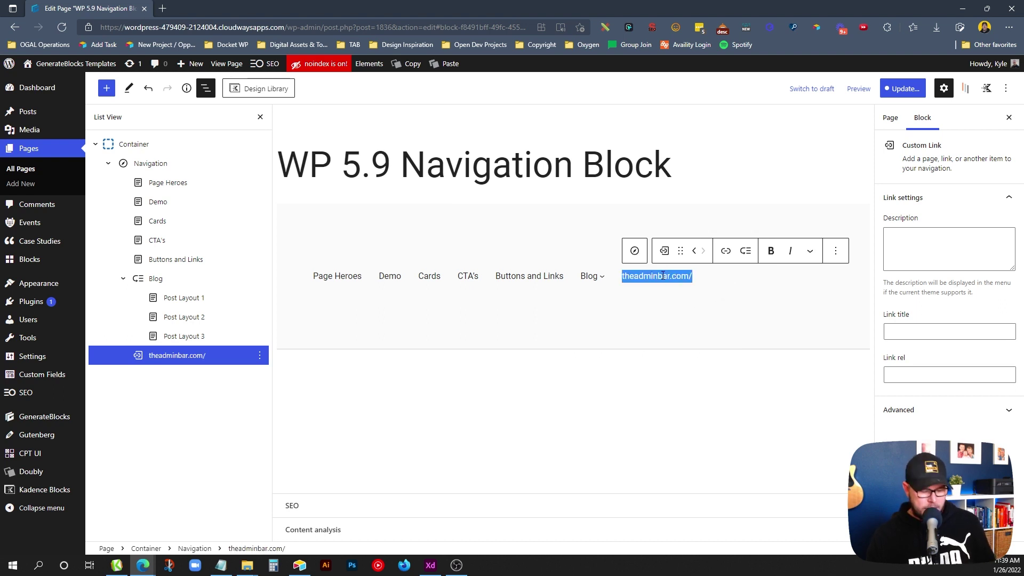
text(Visit TAB)
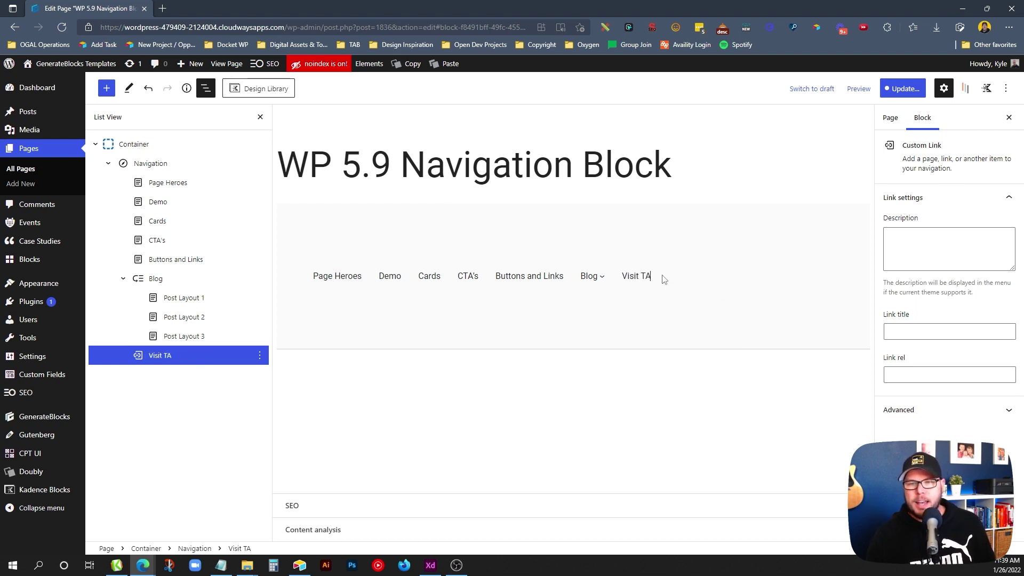
click(640, 276)
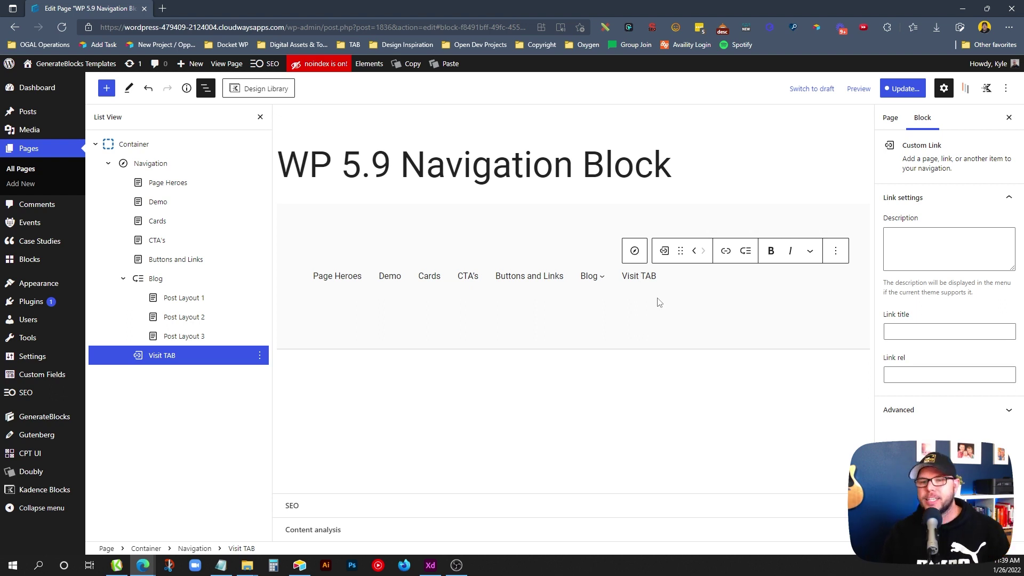
Remove the whole Navigation block from the container.
click(836, 251)
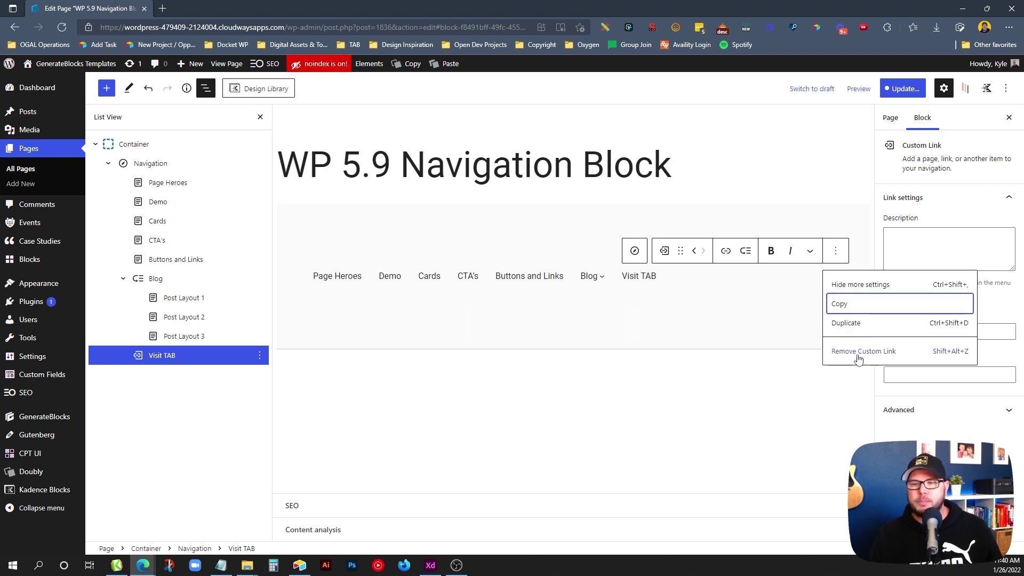
click(163, 166)
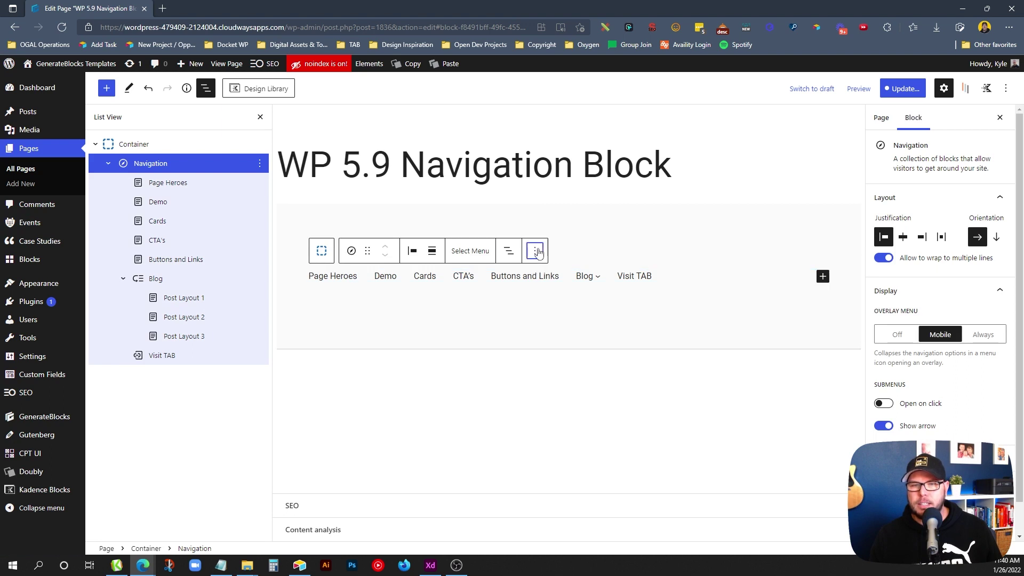
click(536, 250)
click(546, 436)
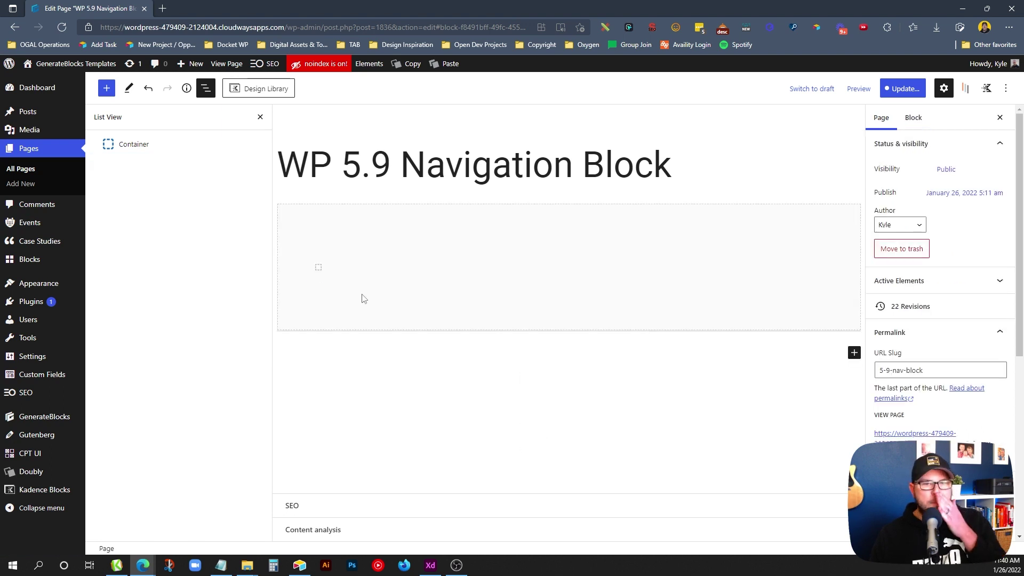
Insert a new Navigation block inside the container and start it empty.
click(388, 275)
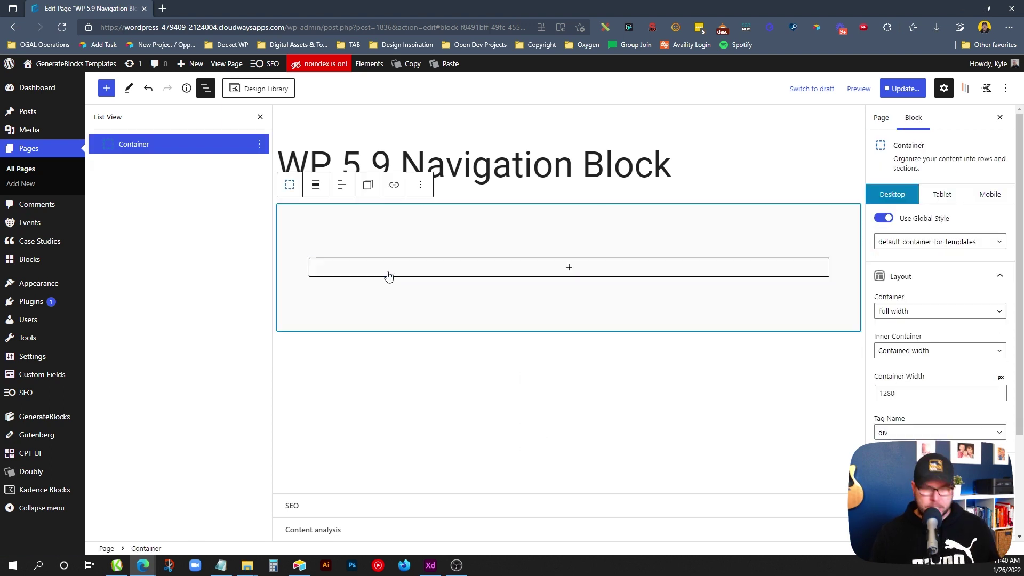
click(387, 275)
text(nav)
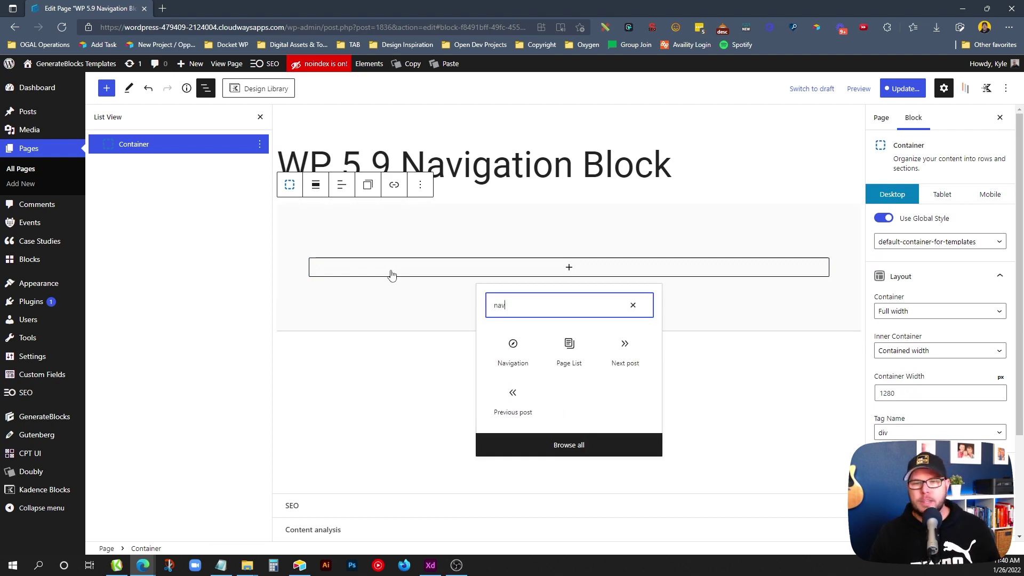
click(504, 355)
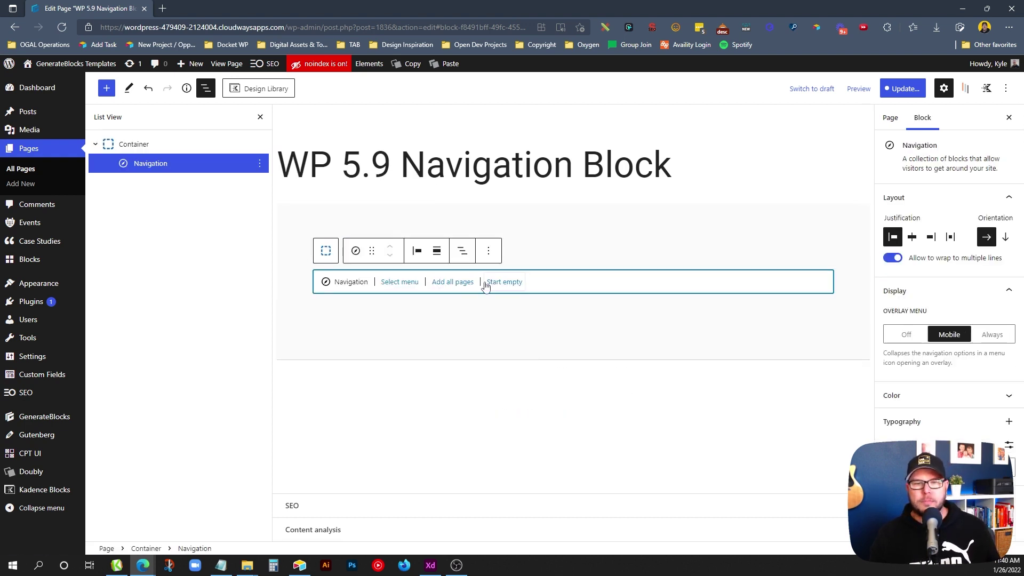
click(505, 283)
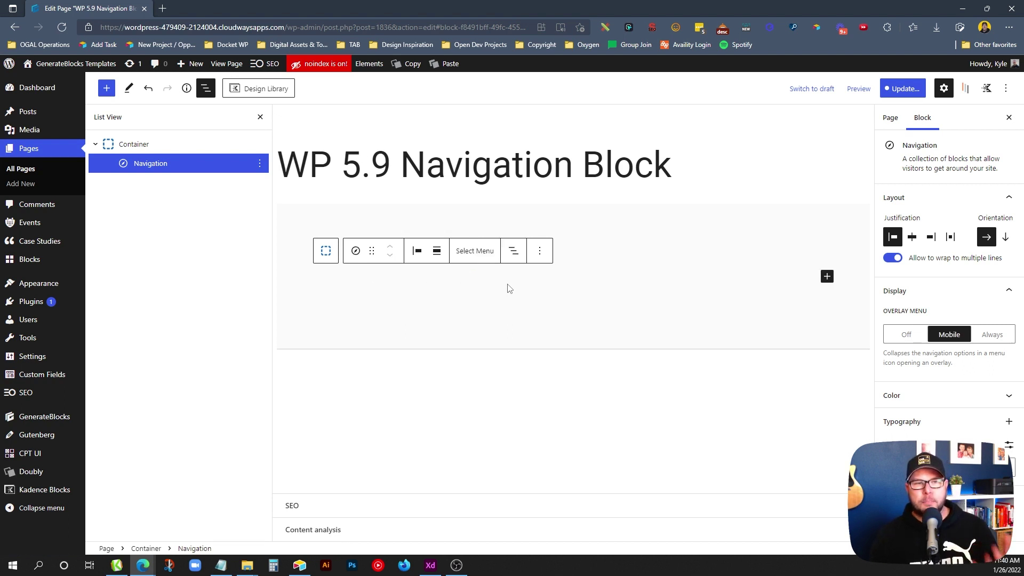
Add a link to the Home page as the first item of the empty navigation.
click(828, 277)
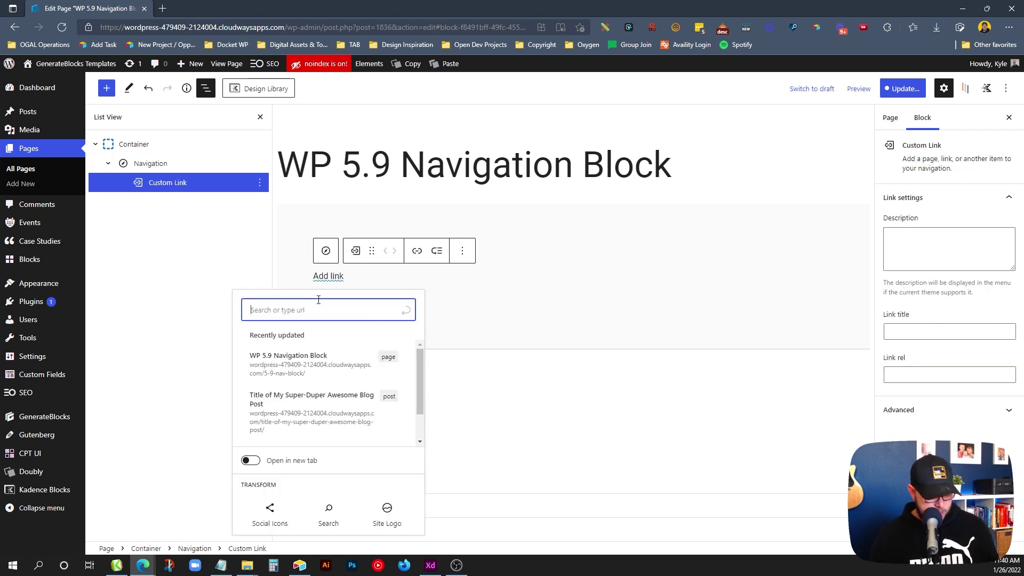
text(Home)
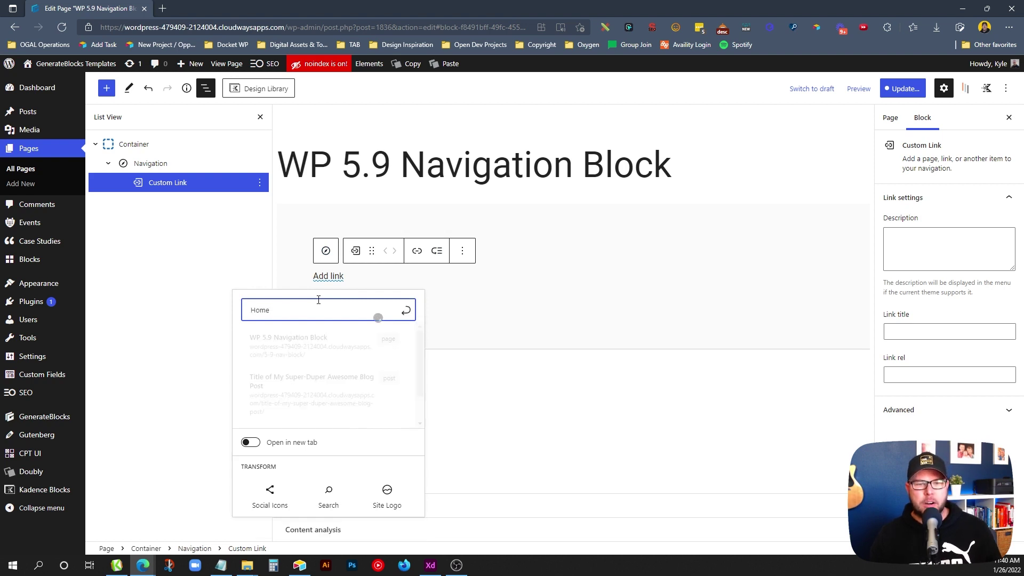
click(316, 343)
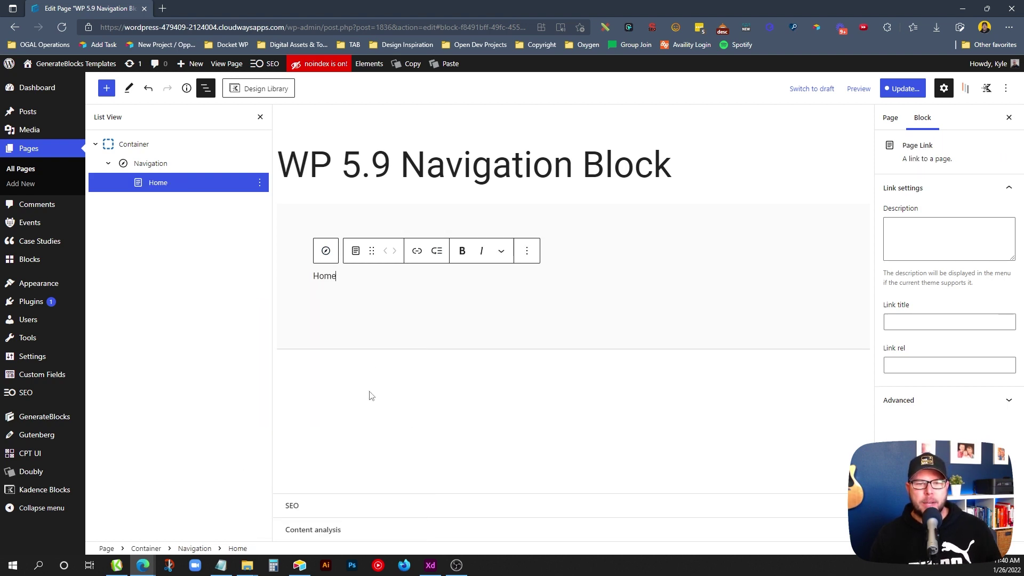
Add a link to the Content page after Home in the Navigation block.
click(201, 167)
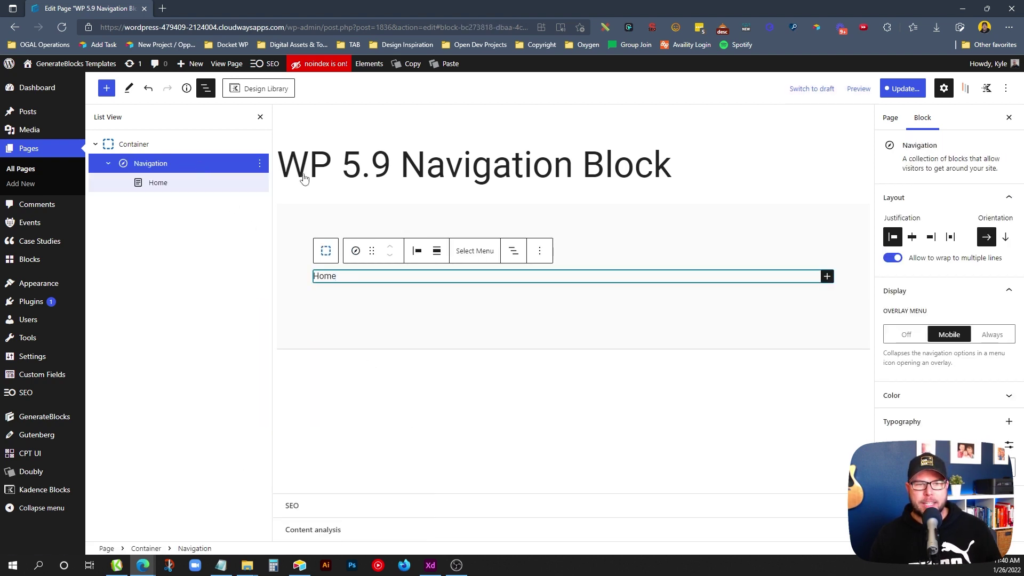
click(826, 276)
text(content)
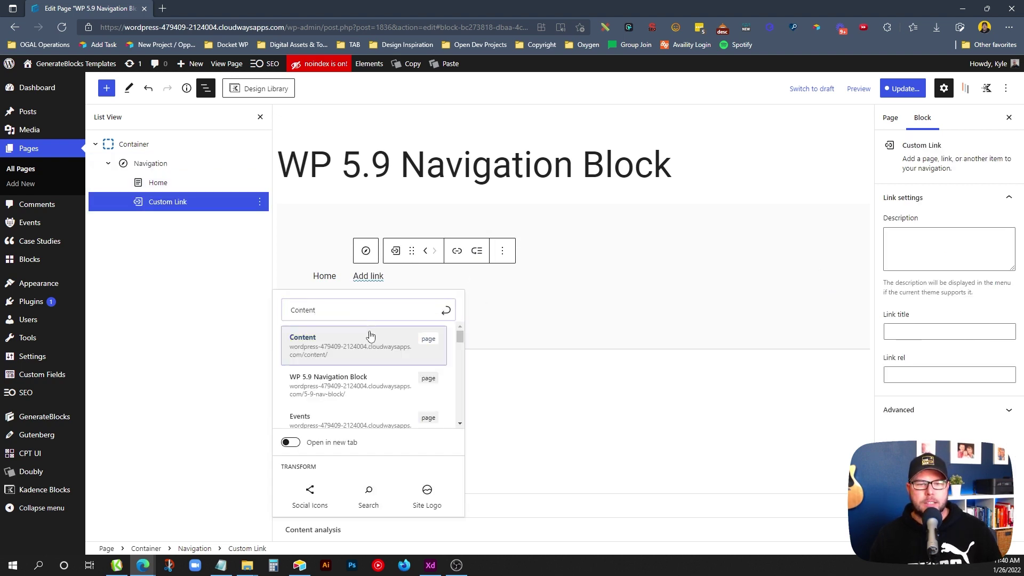
click(368, 337)
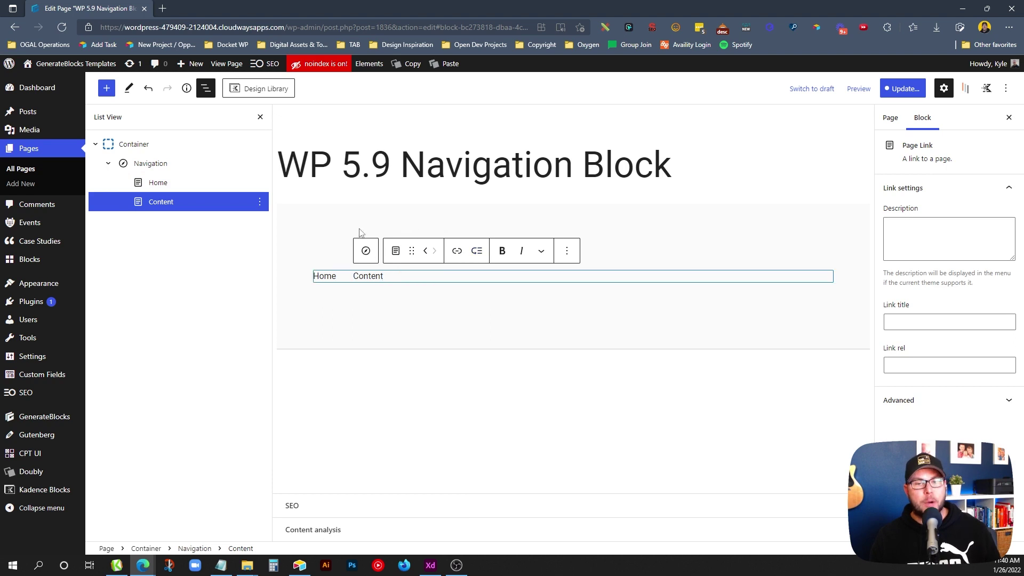
Add a Social Icons item after Content in the Navigation block.
click(176, 165)
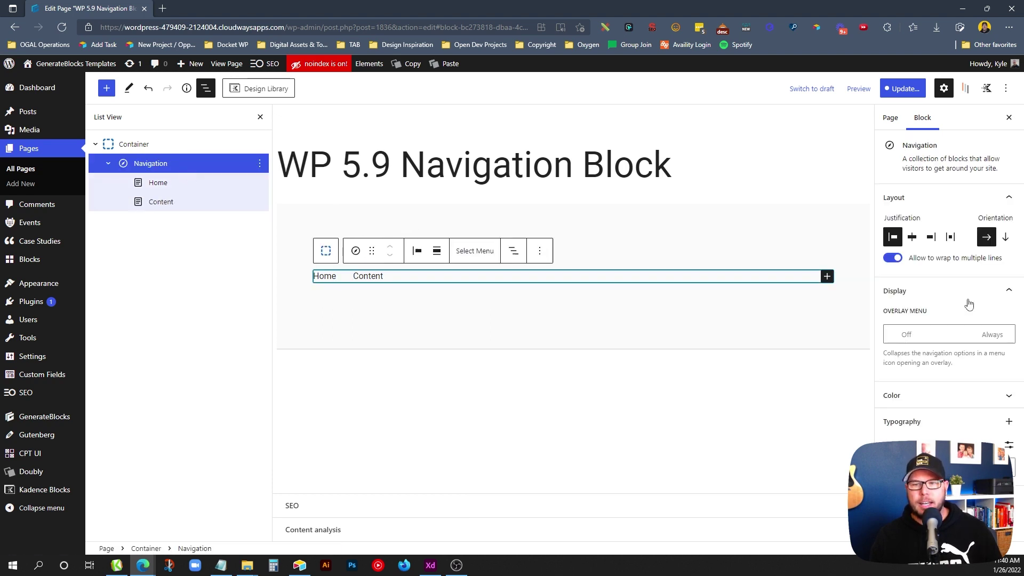
click(826, 275)
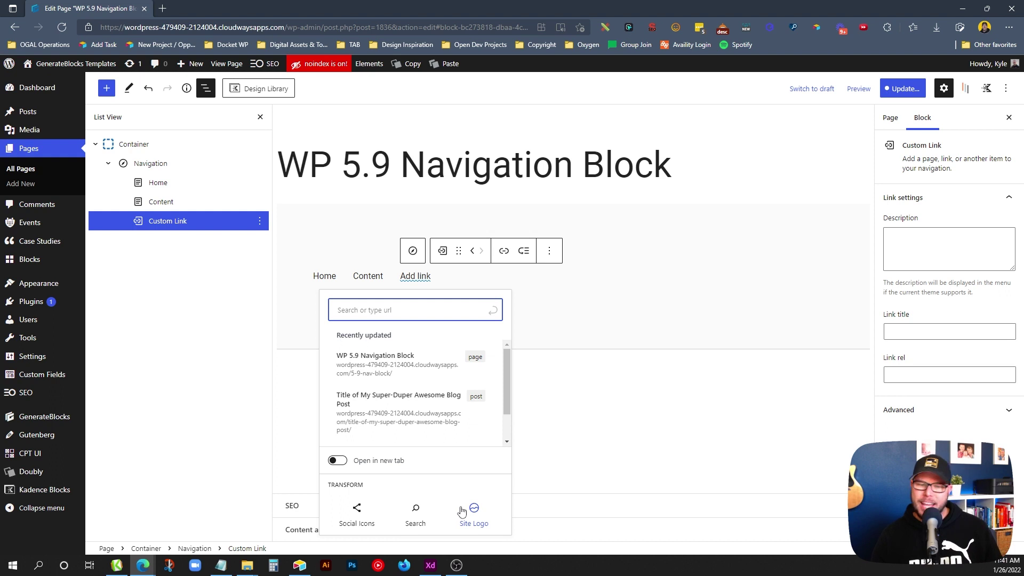
click(359, 509)
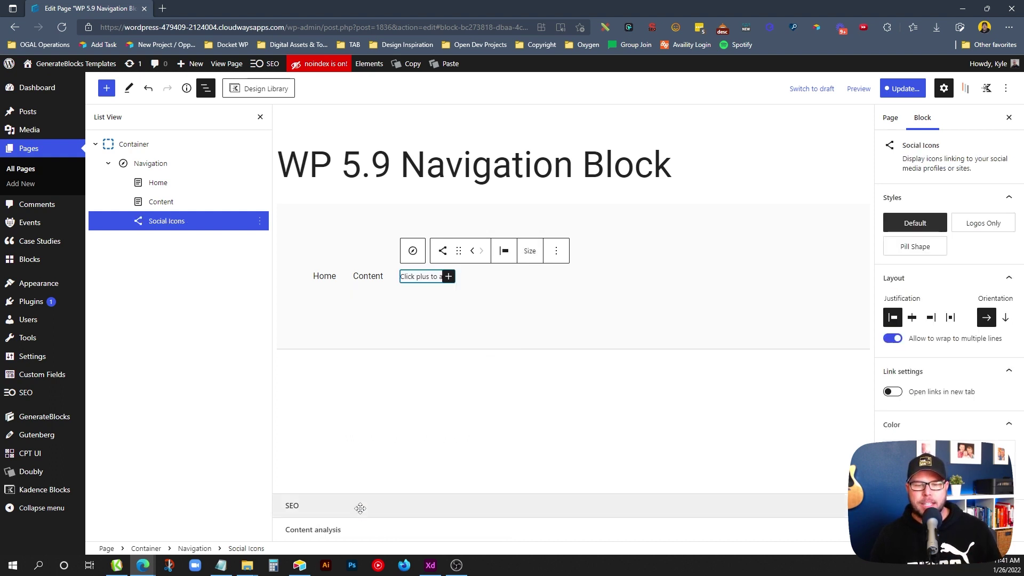
Add Twitter and Facebook icons to the Social Icons block in the navigation.
click(448, 277)
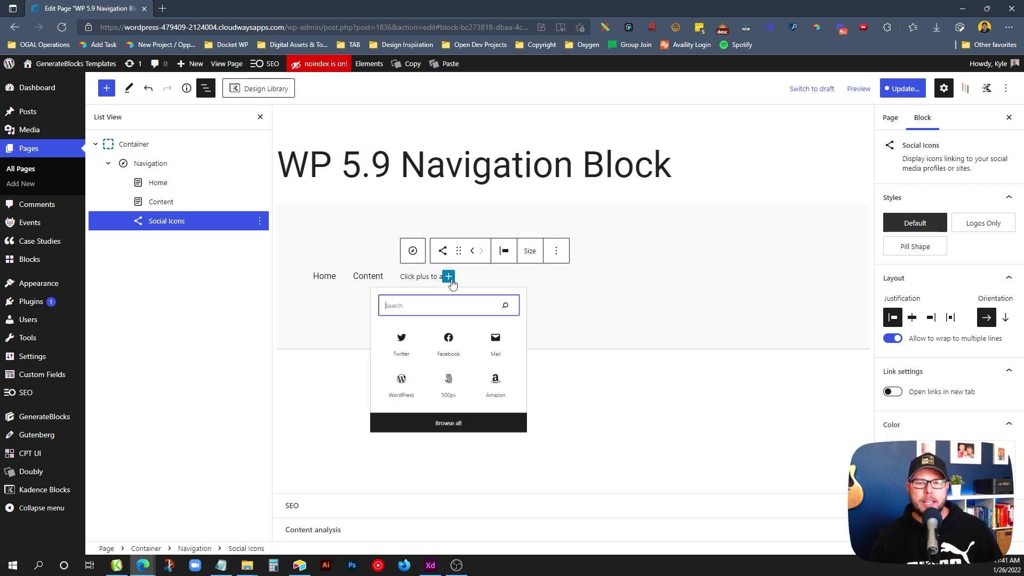
click(402, 361)
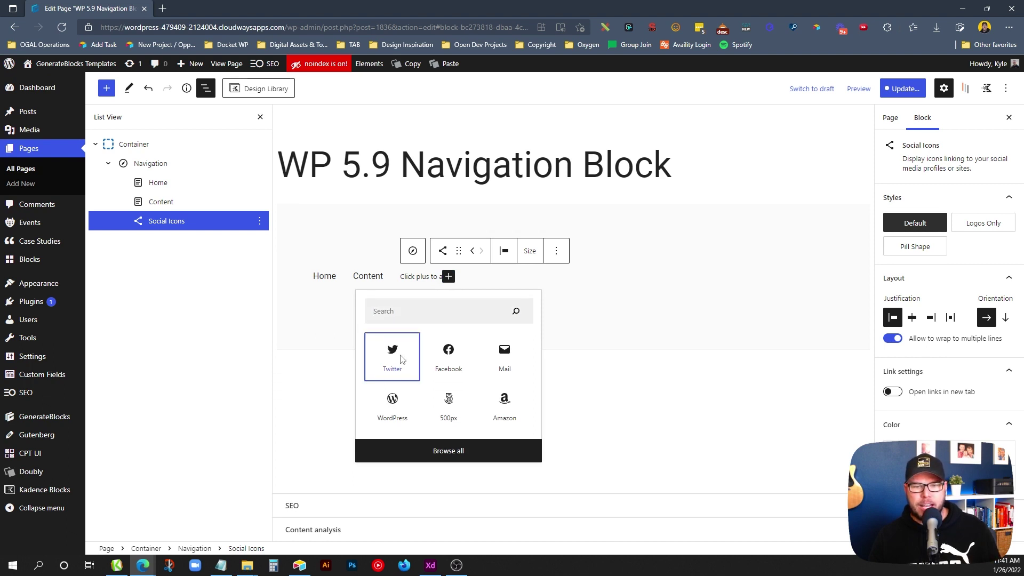
click(210, 222)
click(407, 277)
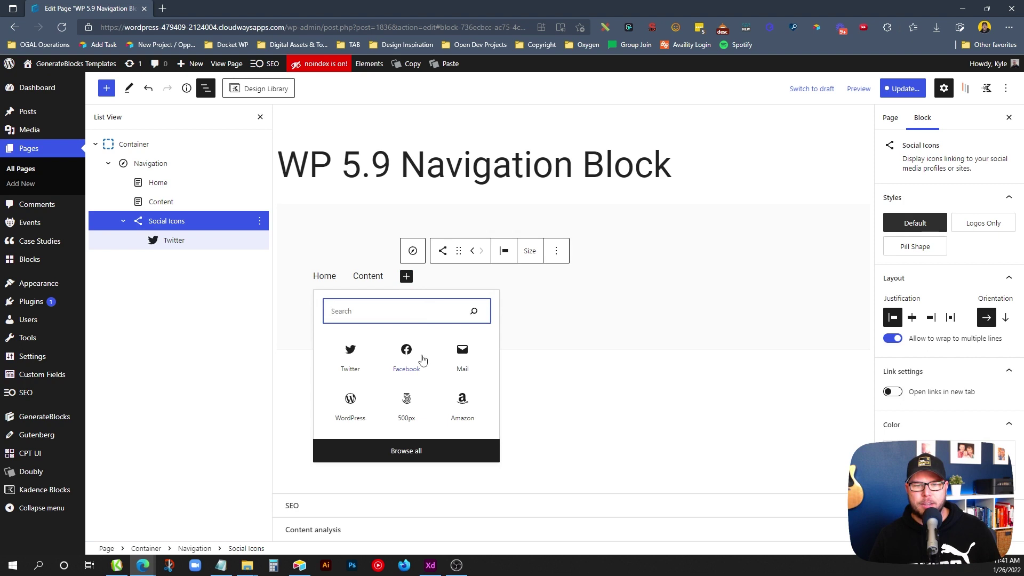
click(396, 360)
Set the link address of both the Facebook and the Twitter icon to "#".
click(423, 274)
text(#)
click(506, 301)
click(406, 275)
text(#)
click(485, 302)
click(459, 289)
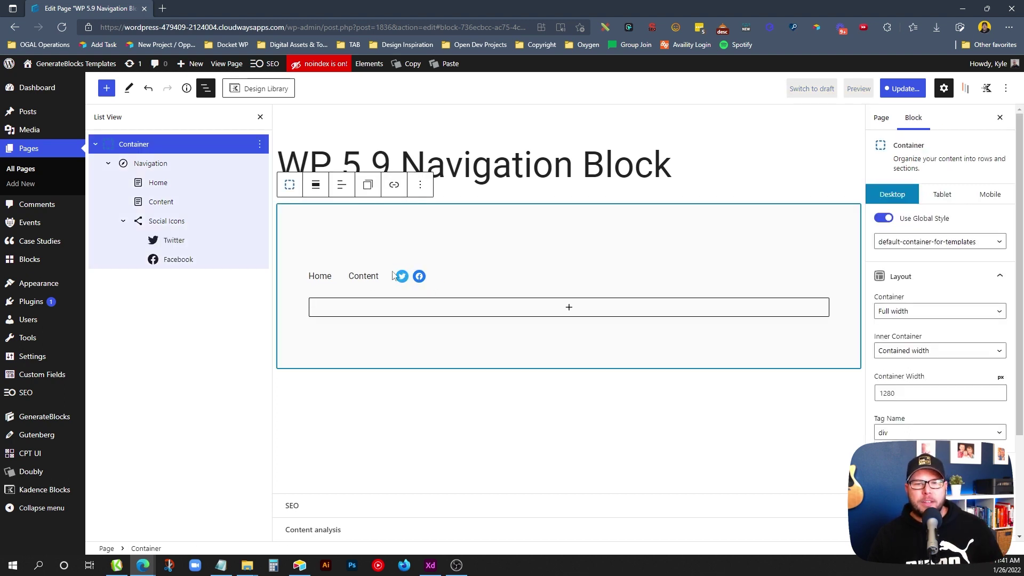
click(453, 276)
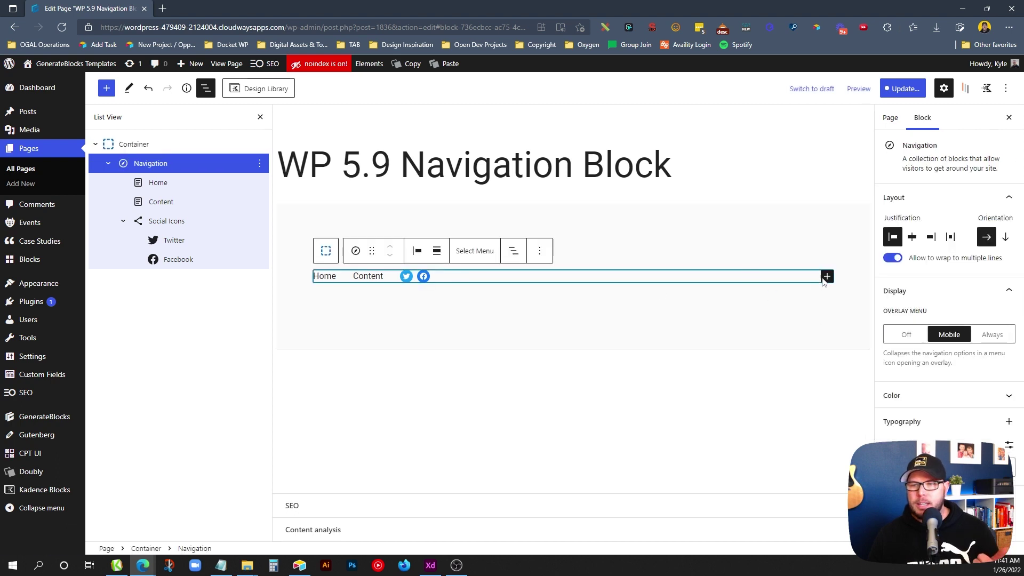
click(752, 298)
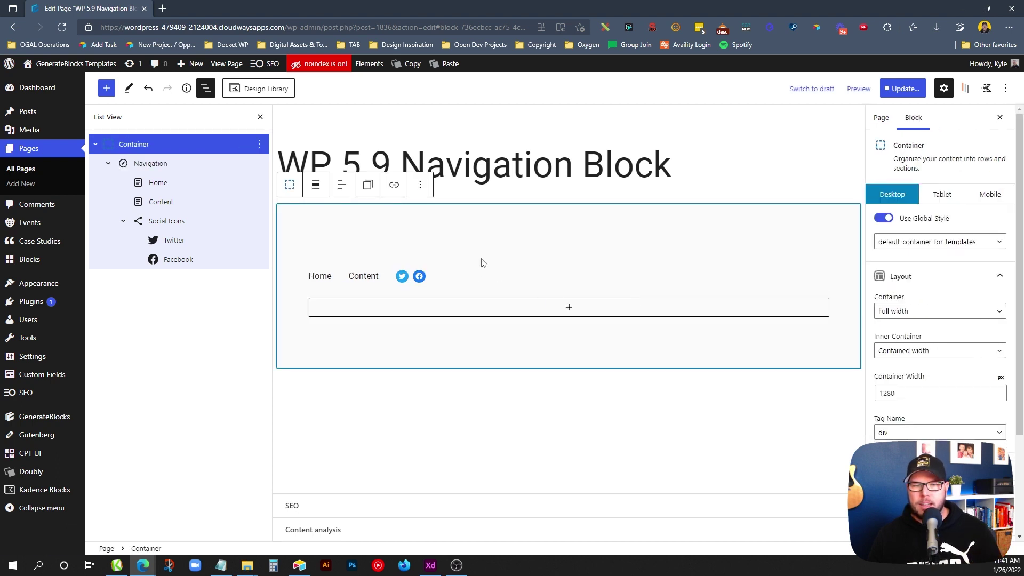
click(789, 281)
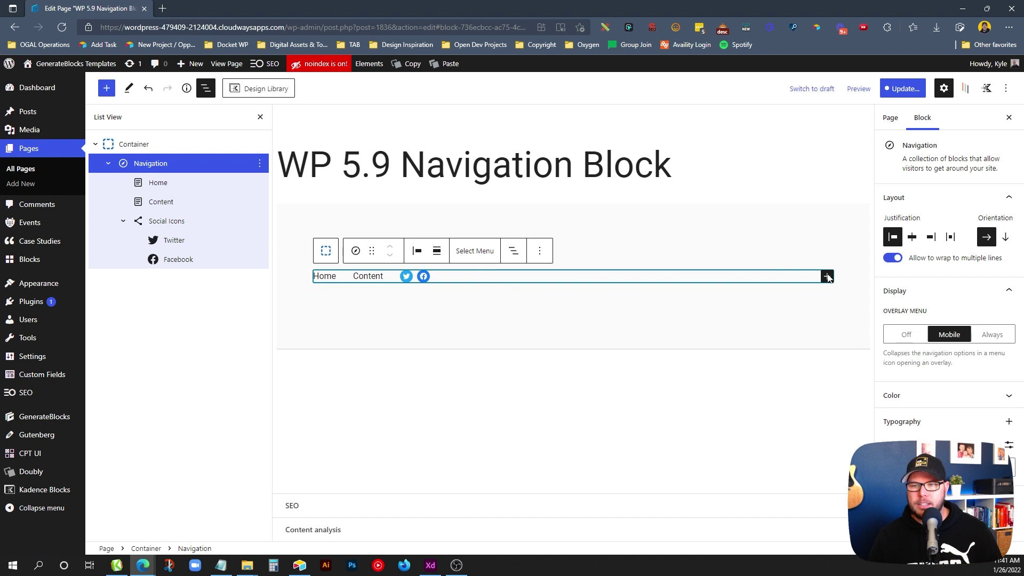
click(159, 183)
click(152, 145)
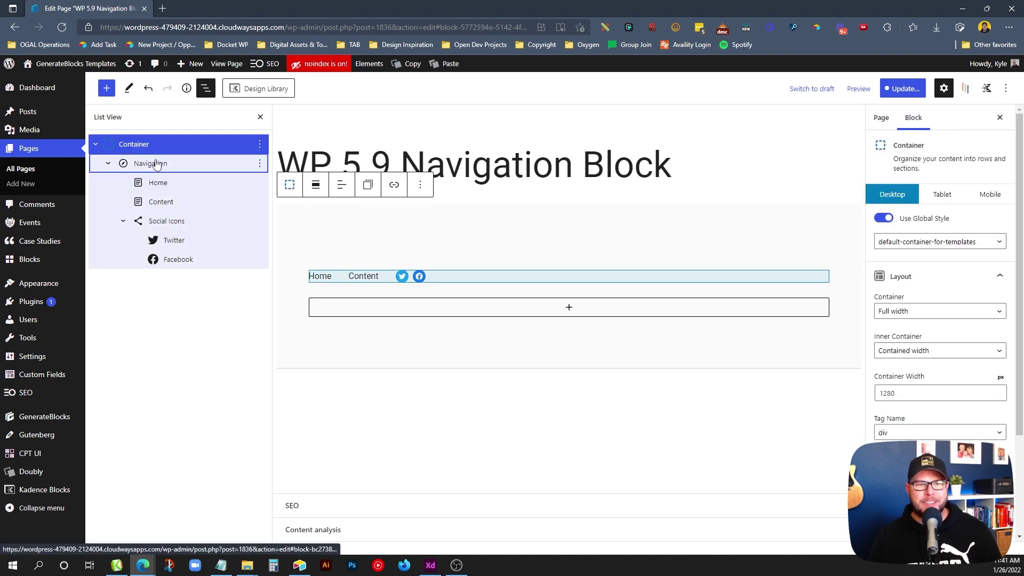
click(151, 164)
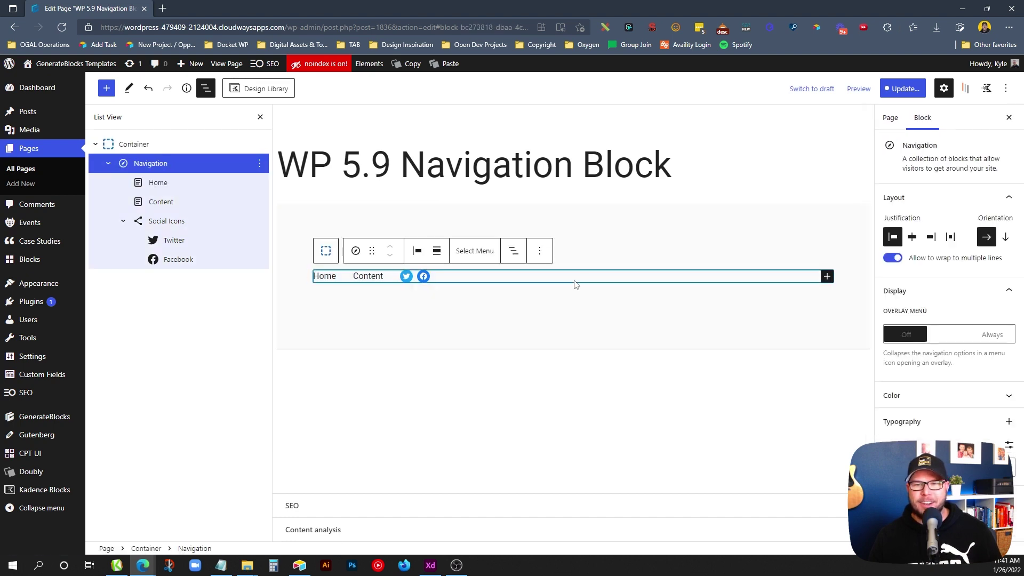
click(779, 306)
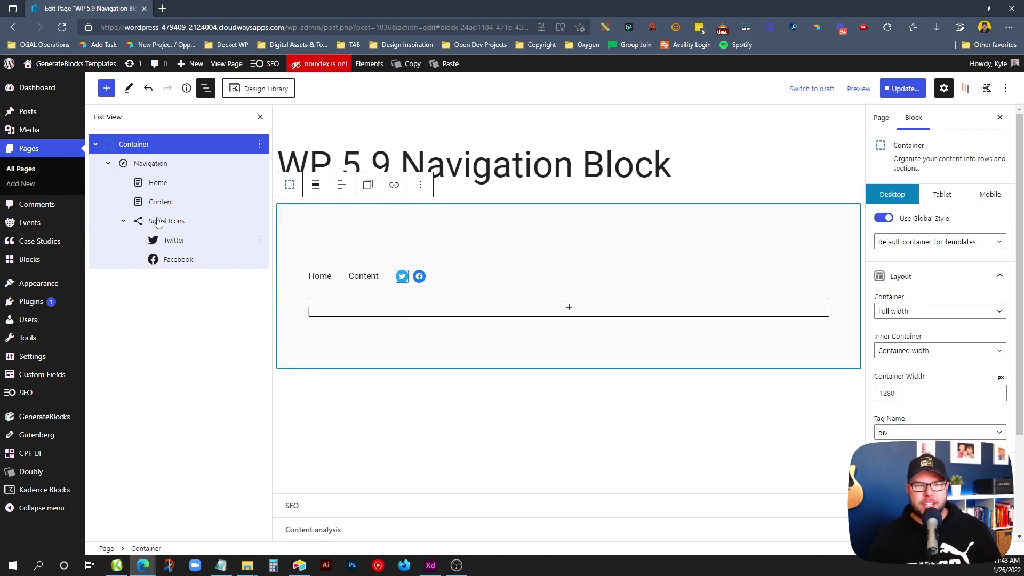
click(132, 164)
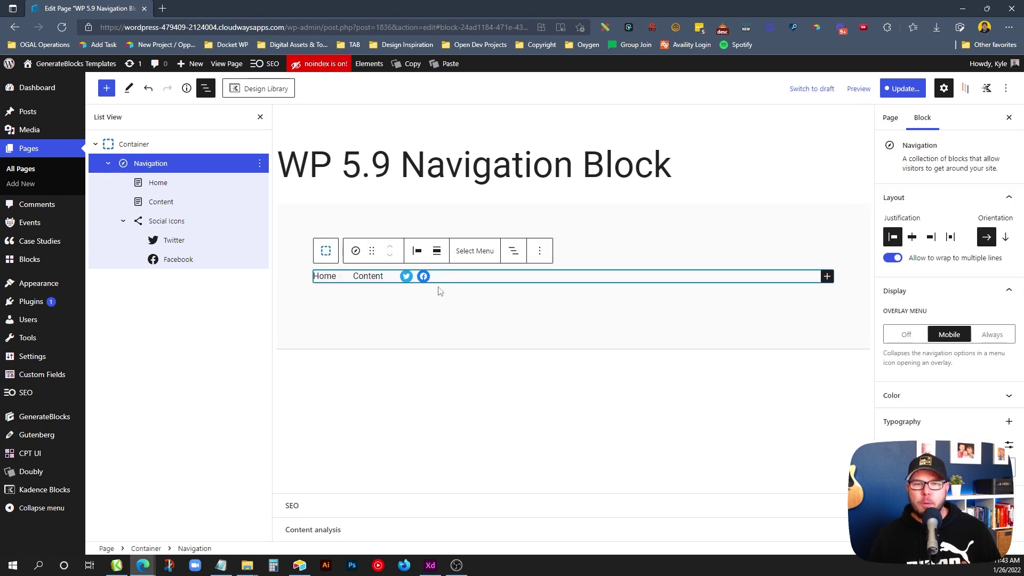
Remove the Social Icons block with its Twitter and Facebook icons from the navigation.
click(162, 222)
click(259, 221)
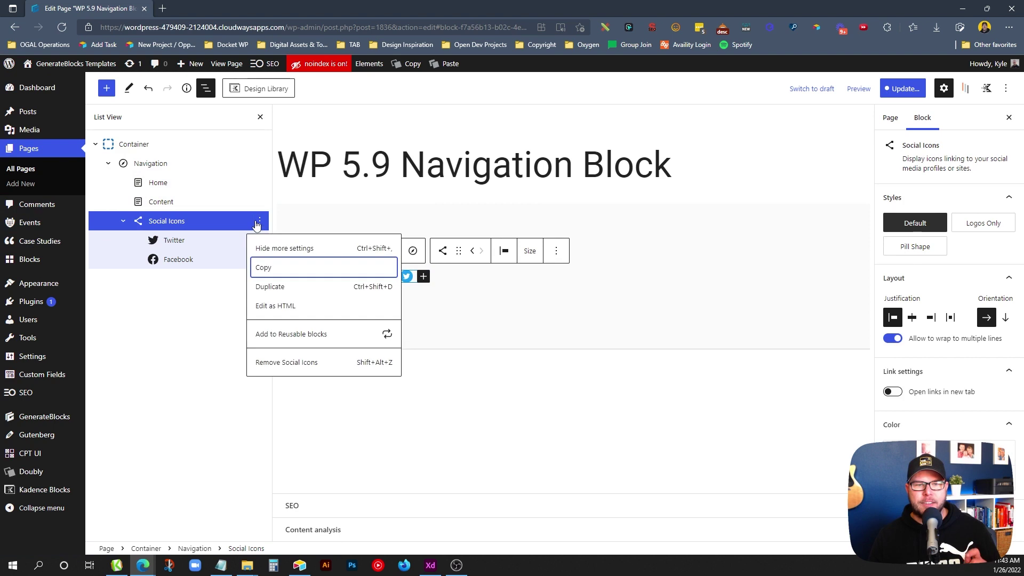
click(321, 363)
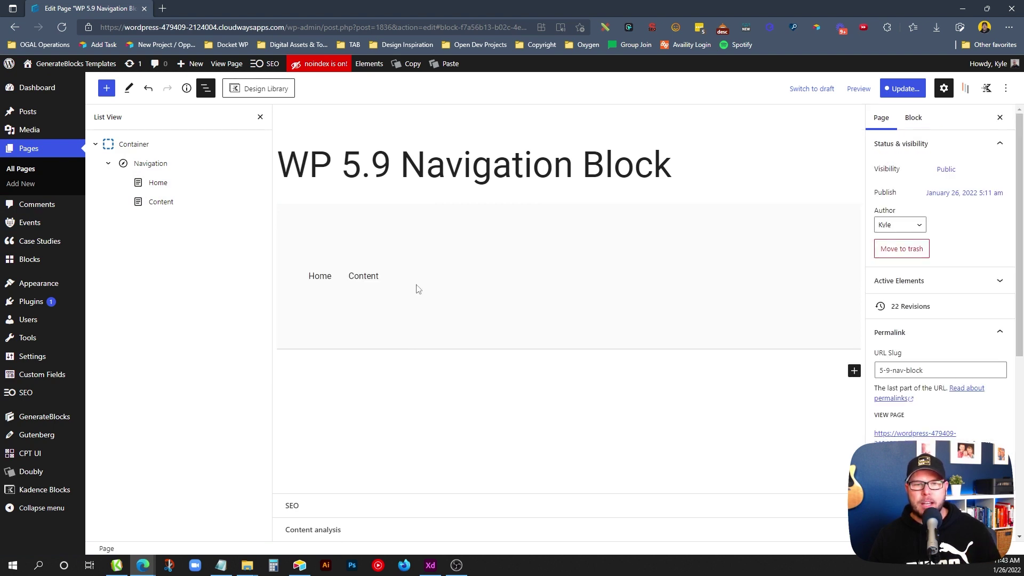
Add a link to the Blog page after Content in the Navigation block.
click(177, 165)
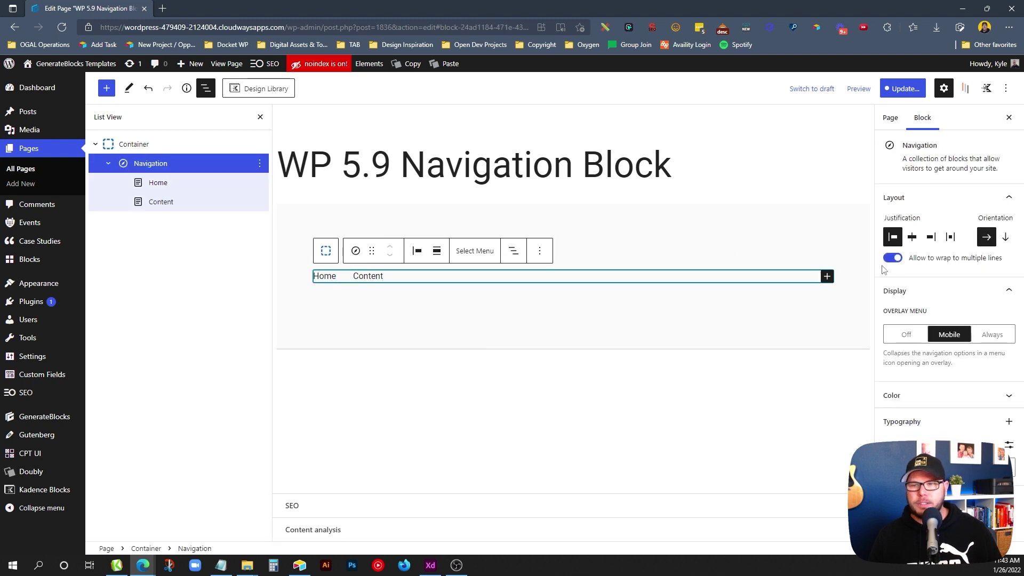
click(827, 276)
text(Blog)
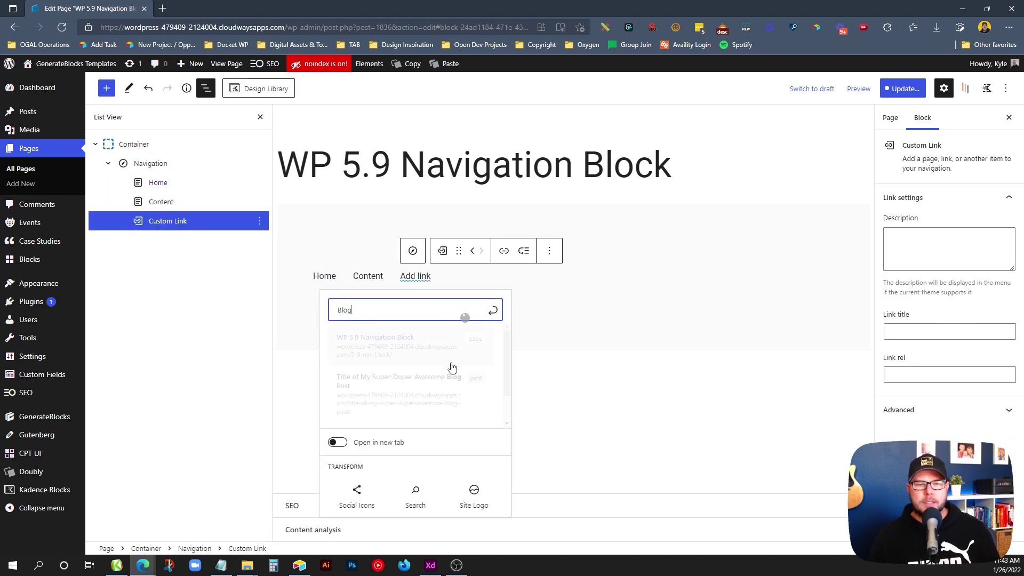
click(409, 405)
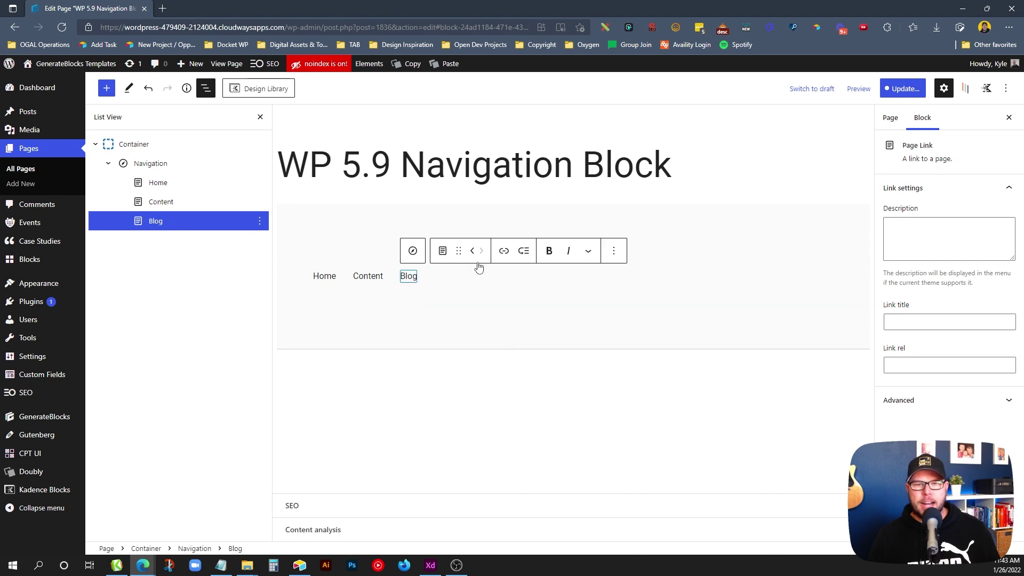
Turn the Blog link into a submenu and add the Post Layout 1 page as its first item.
click(523, 252)
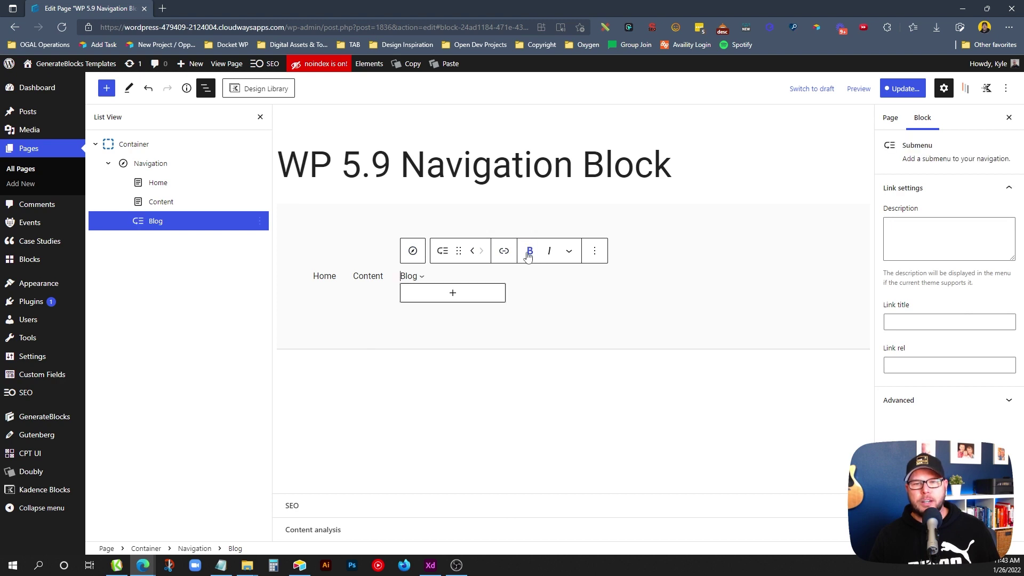
click(465, 293)
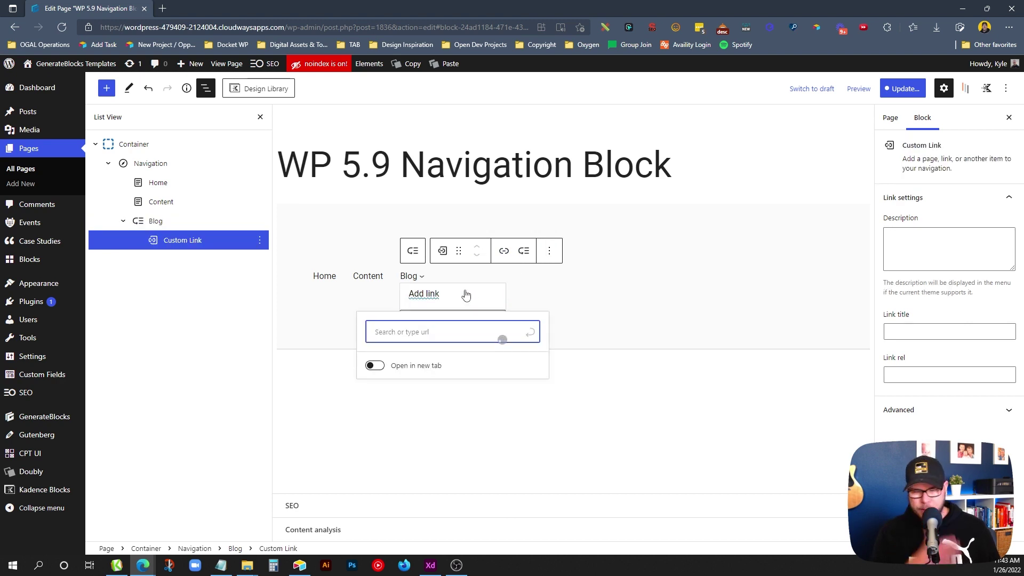
text(Post Layout)
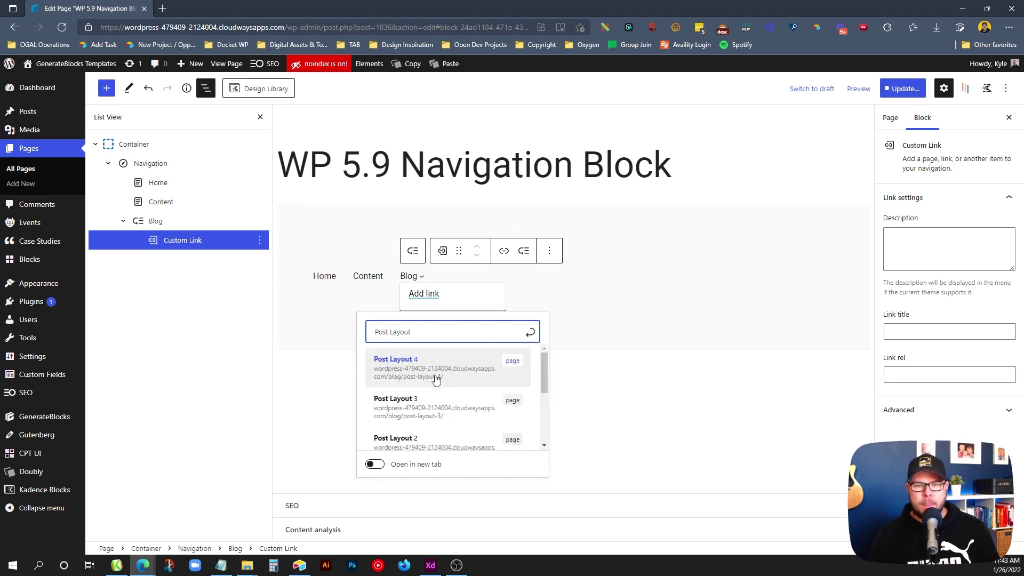
scroll(435, 395, down, 2)
click(433, 415)
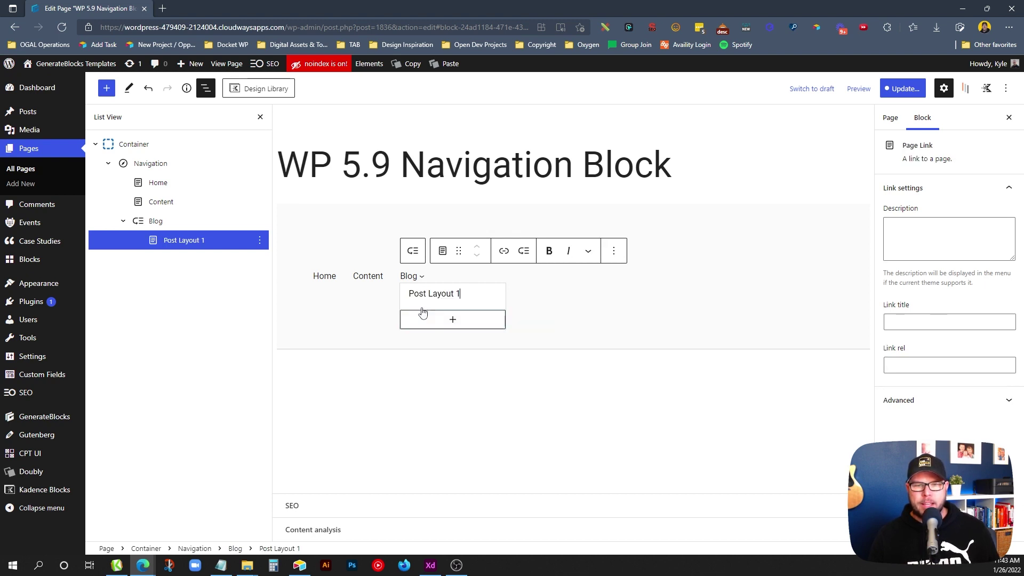
Add the Post Layout 2 page below Post Layout 1 in the Blog submenu and check the submenu's items.
click(447, 321)
text(Post Layout 2)
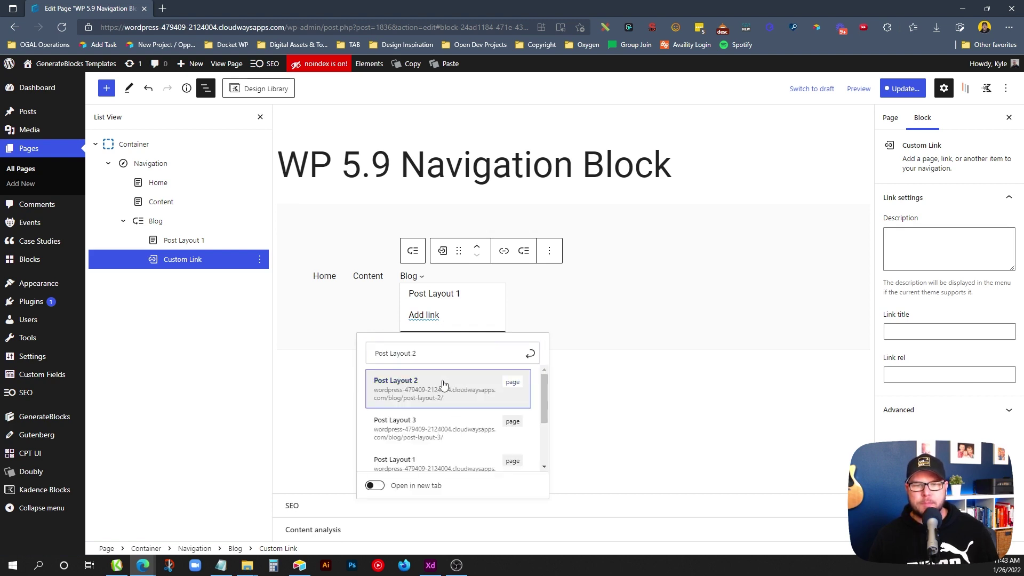
click(443, 383)
click(552, 448)
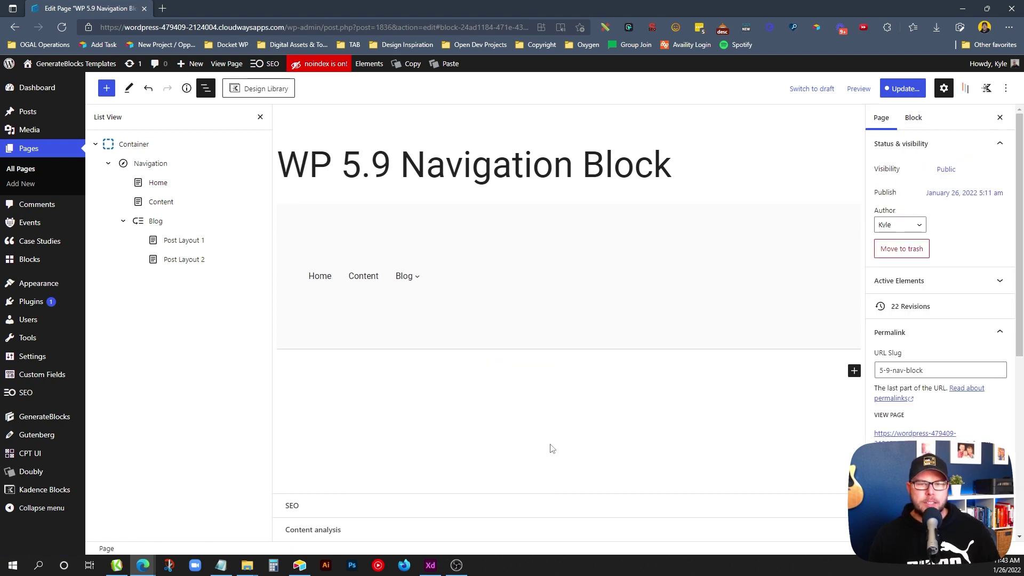
click(414, 281)
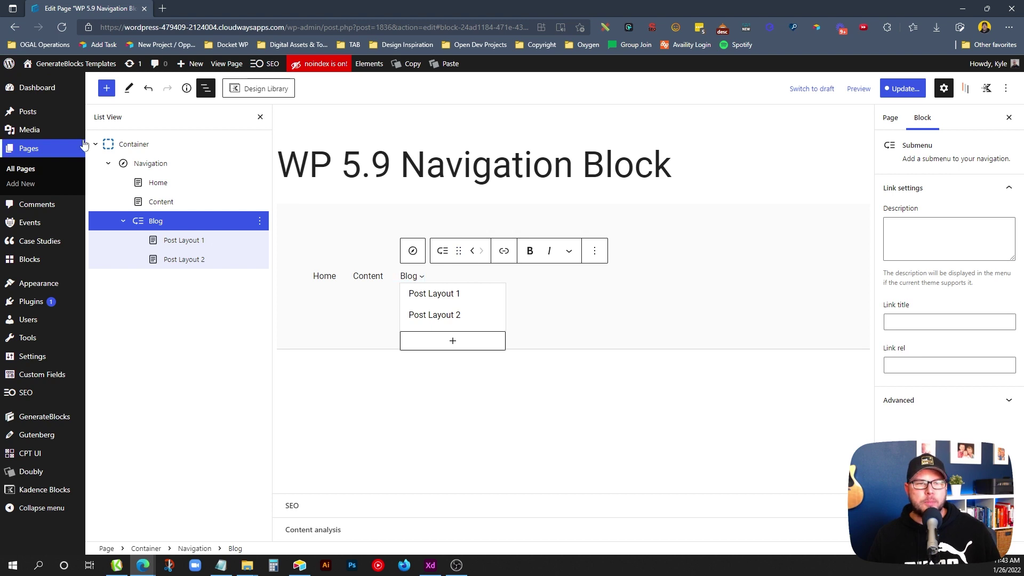
Try the center, right and space-between justification options on the Navigation block's items.
click(161, 167)
click(410, 253)
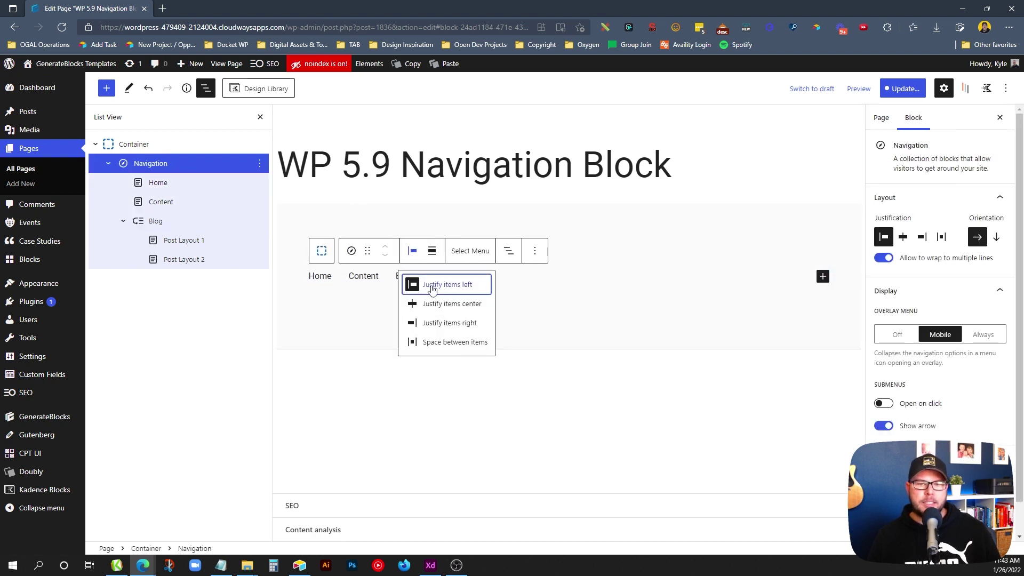
click(436, 297)
click(413, 251)
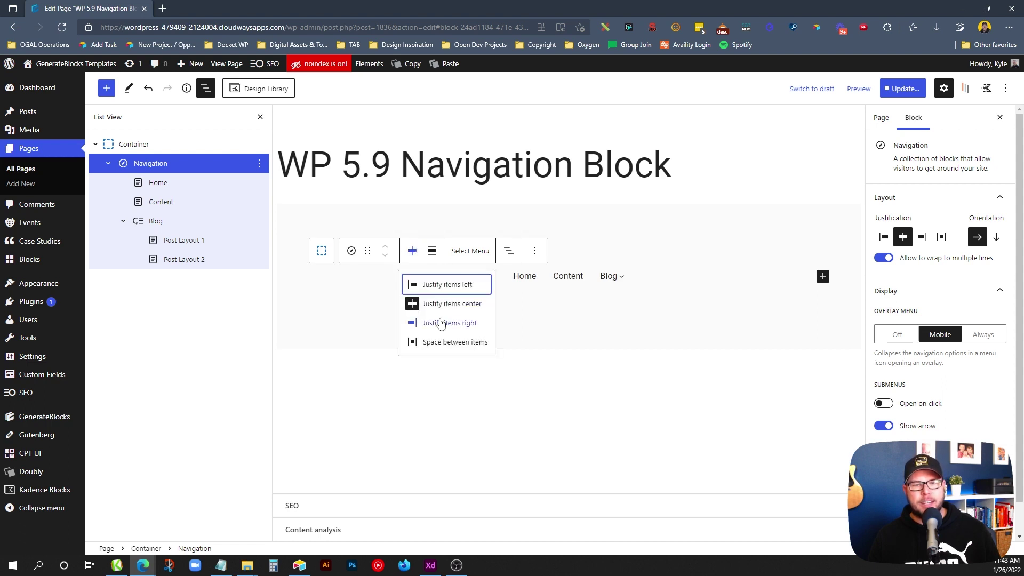
click(436, 322)
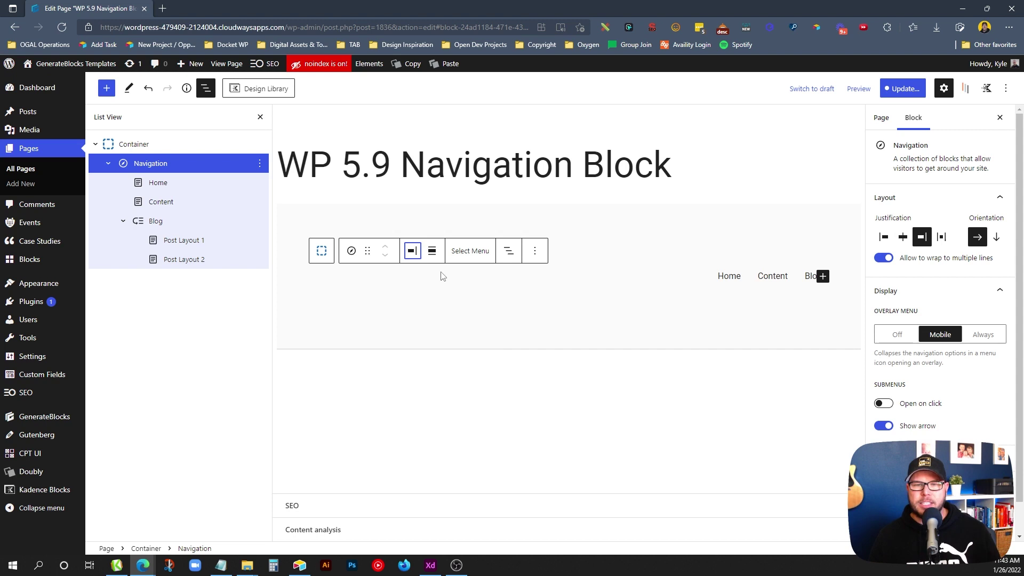
click(413, 251)
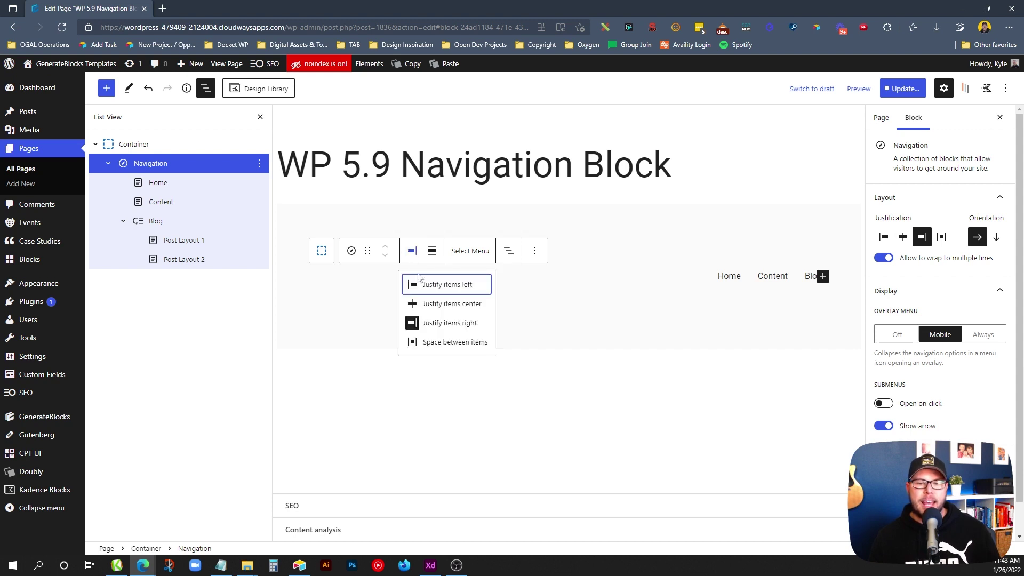
click(460, 343)
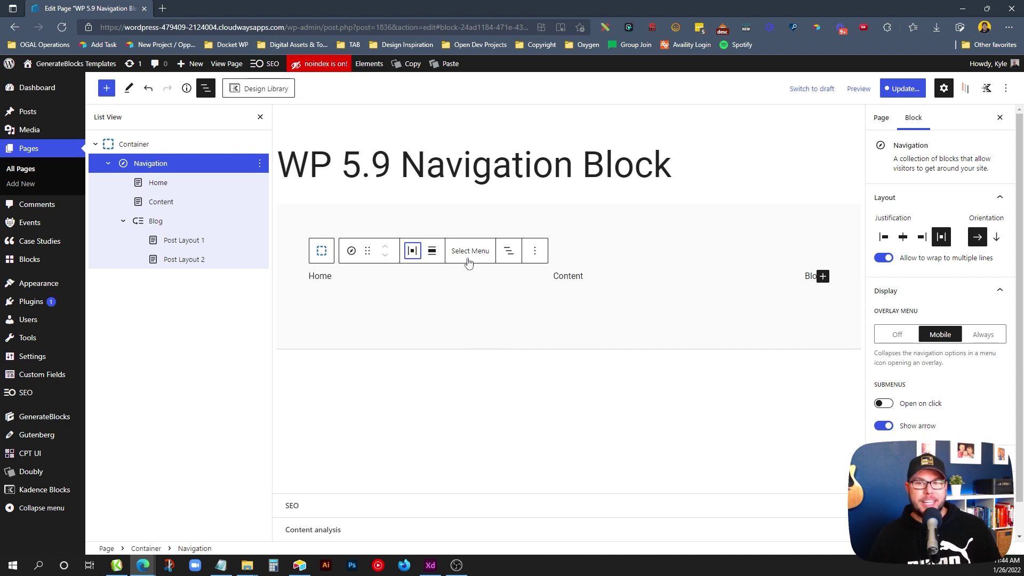
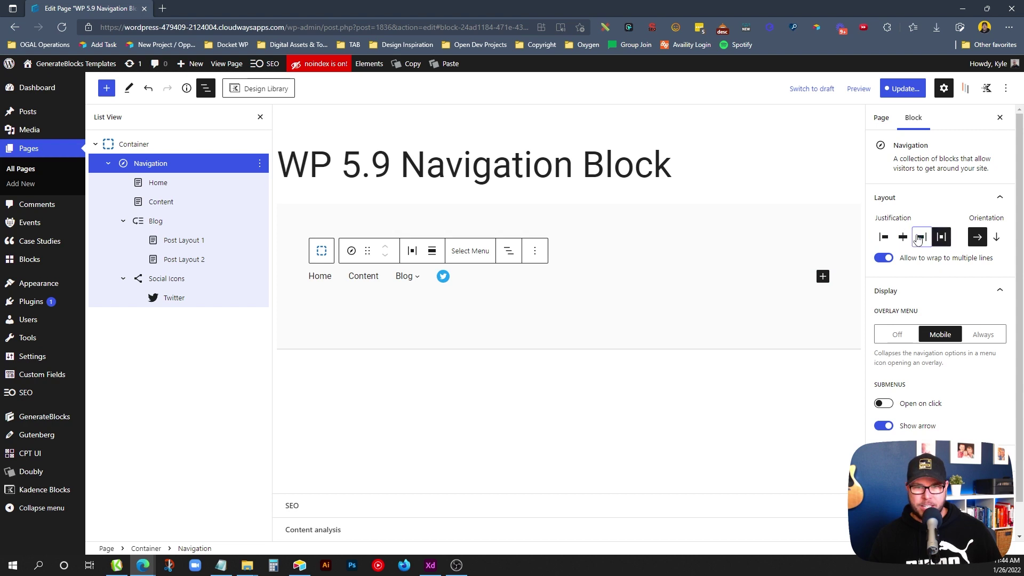
Try center justification on the Navigation block, and center, right and left justification on the Social Icons block.
click(903, 237)
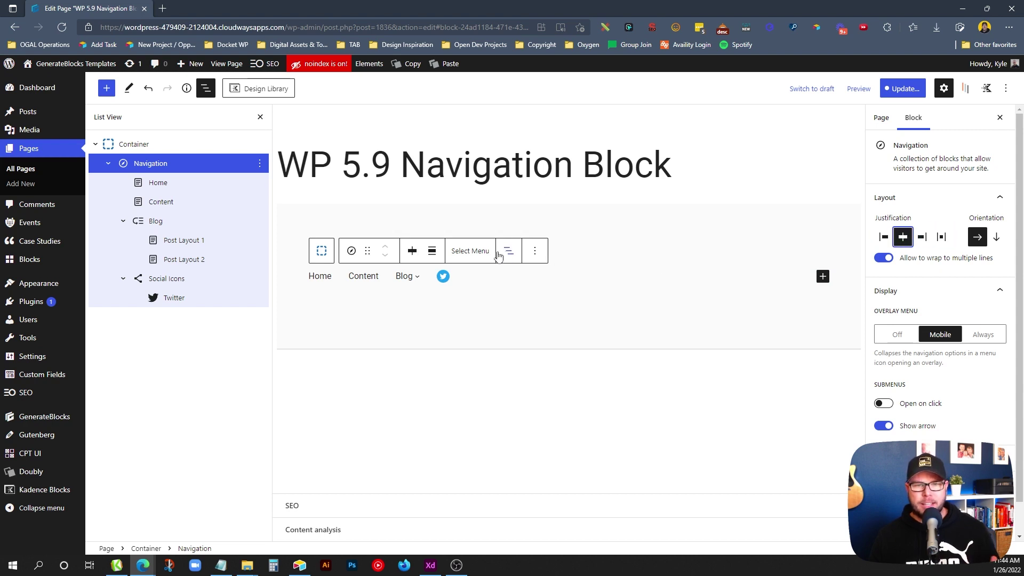
click(448, 275)
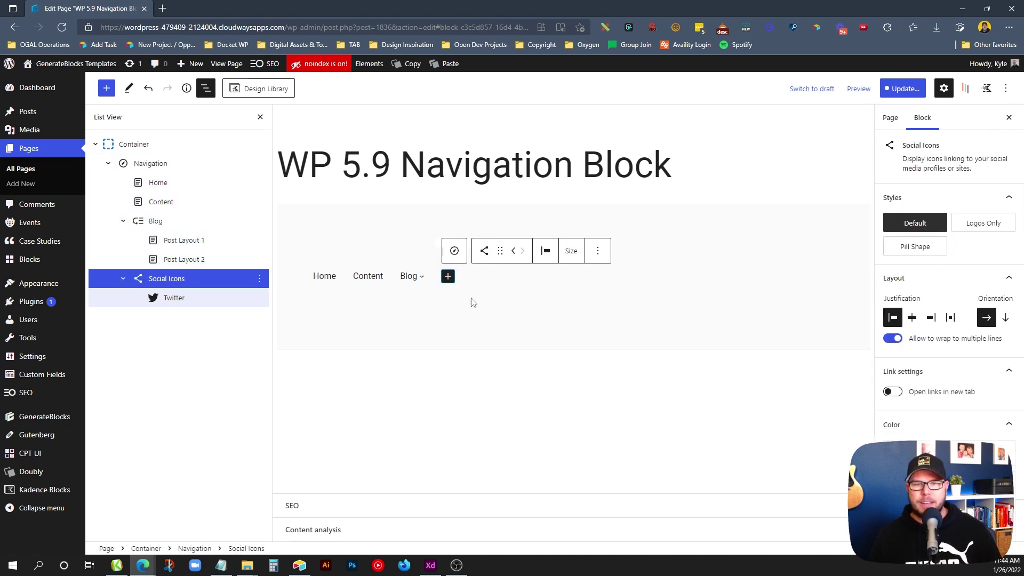
click(186, 302)
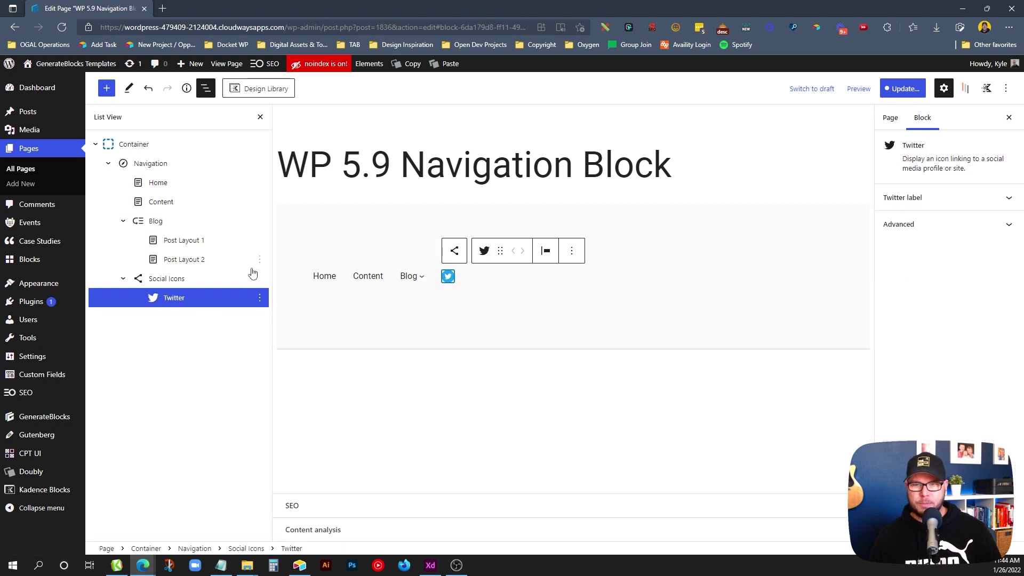
click(194, 283)
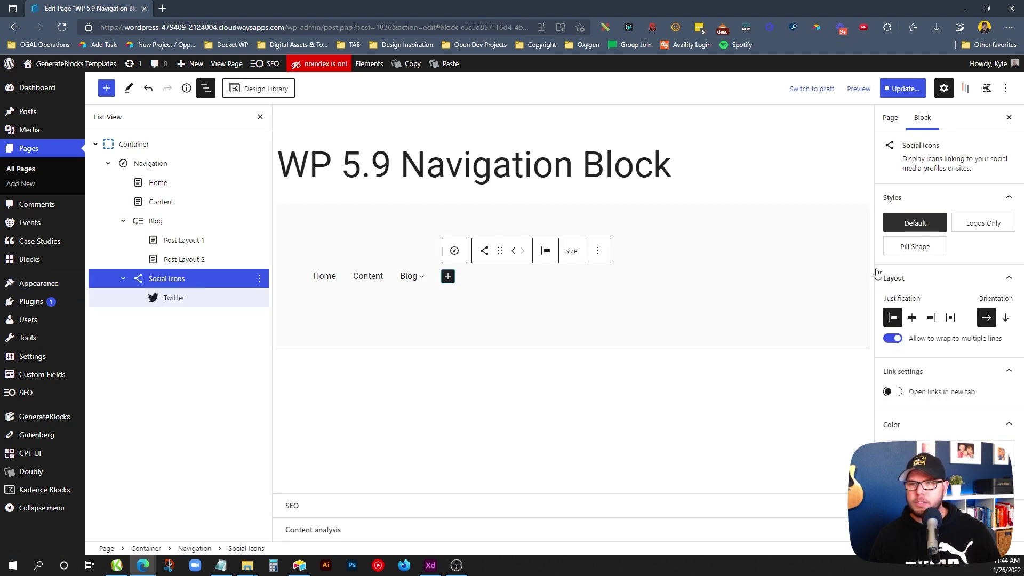
click(912, 318)
click(932, 318)
click(912, 318)
click(893, 318)
click(913, 318)
click(932, 318)
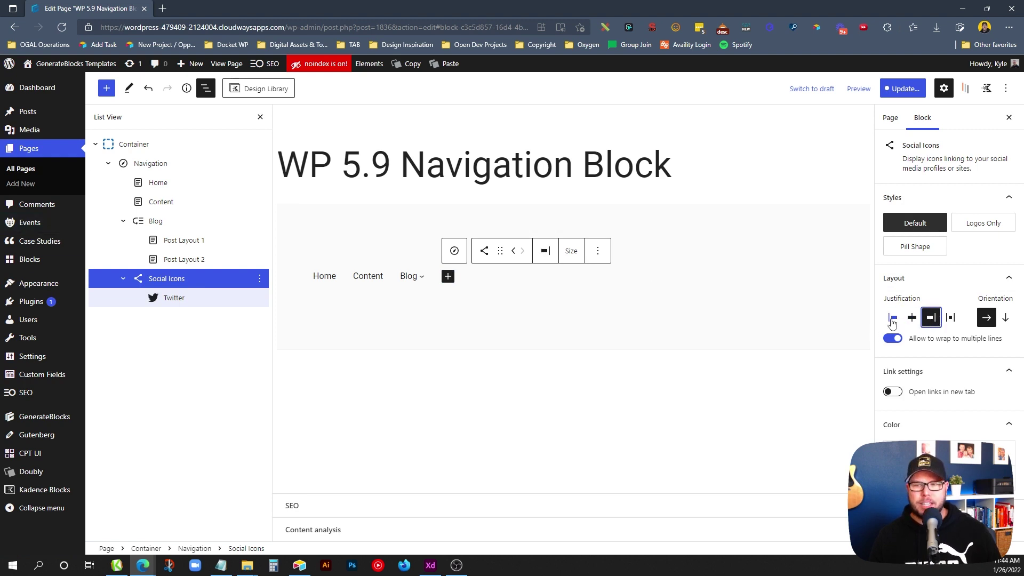
Justify the Navigation block's items right and add a Search block after the Social Icons.
click(172, 164)
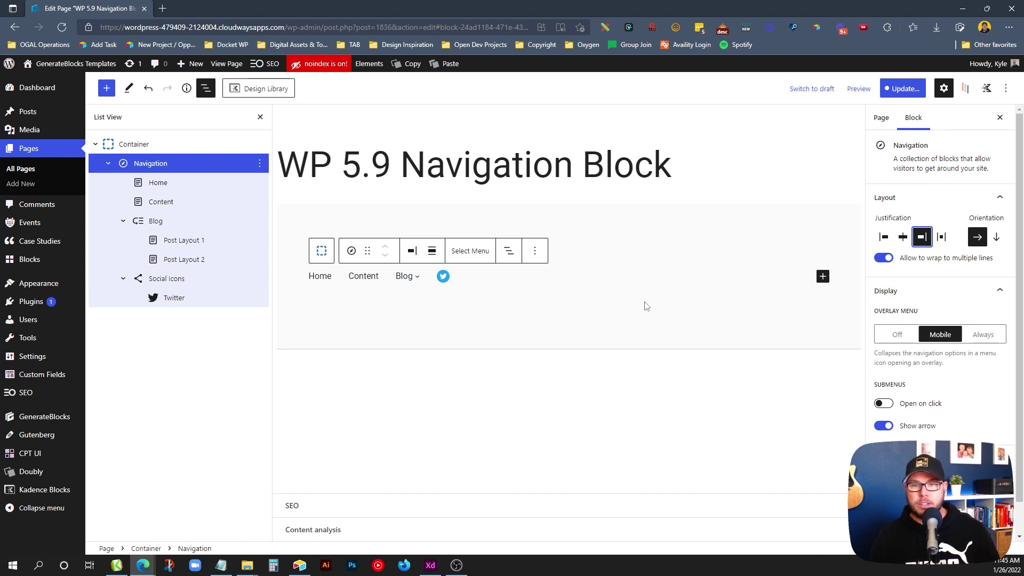
click(823, 276)
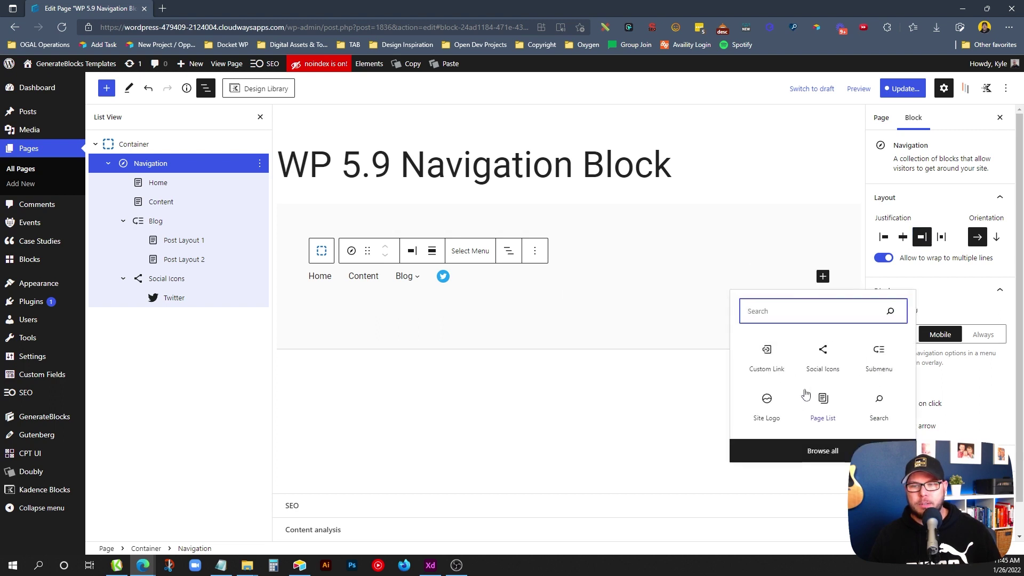
click(877, 403)
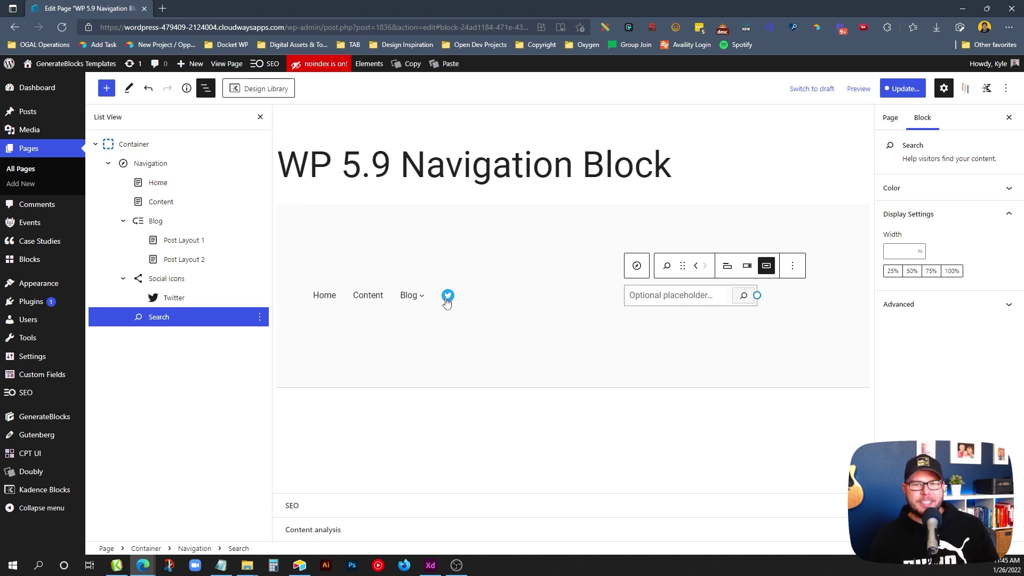
Move the Social Icons block after Search, and then back through the menu to the first position before Home.
click(226, 287)
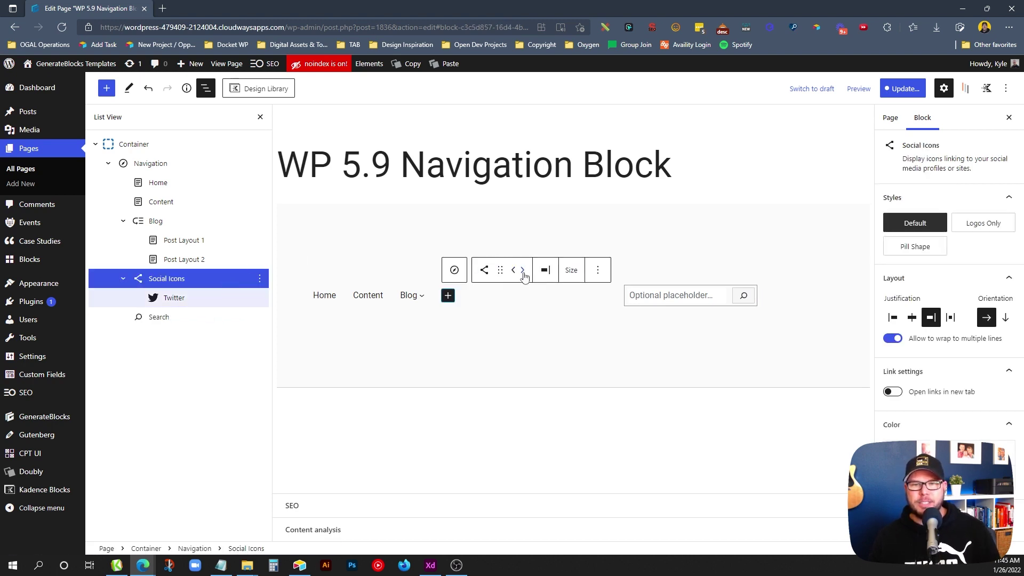
click(522, 275)
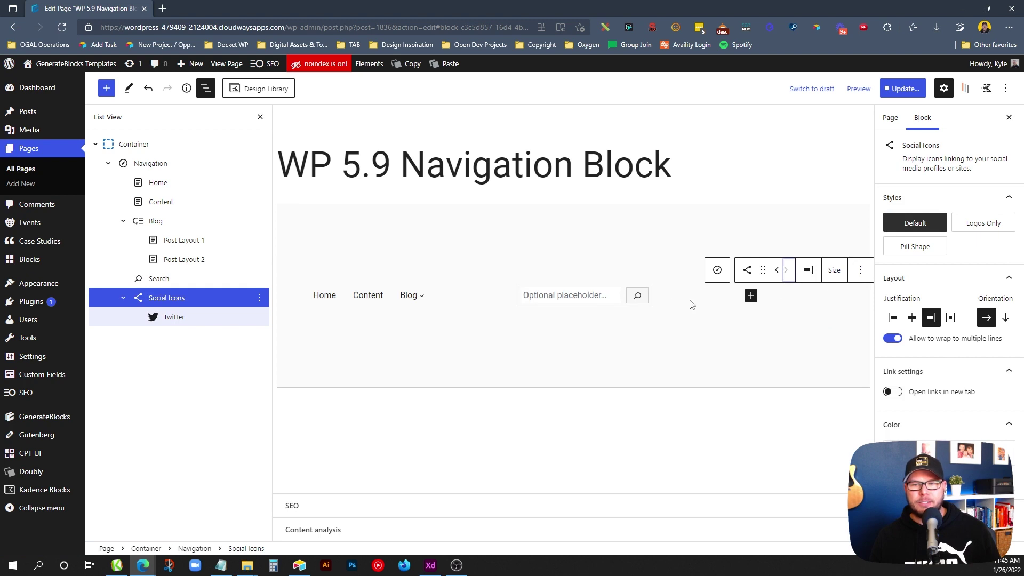
click(734, 352)
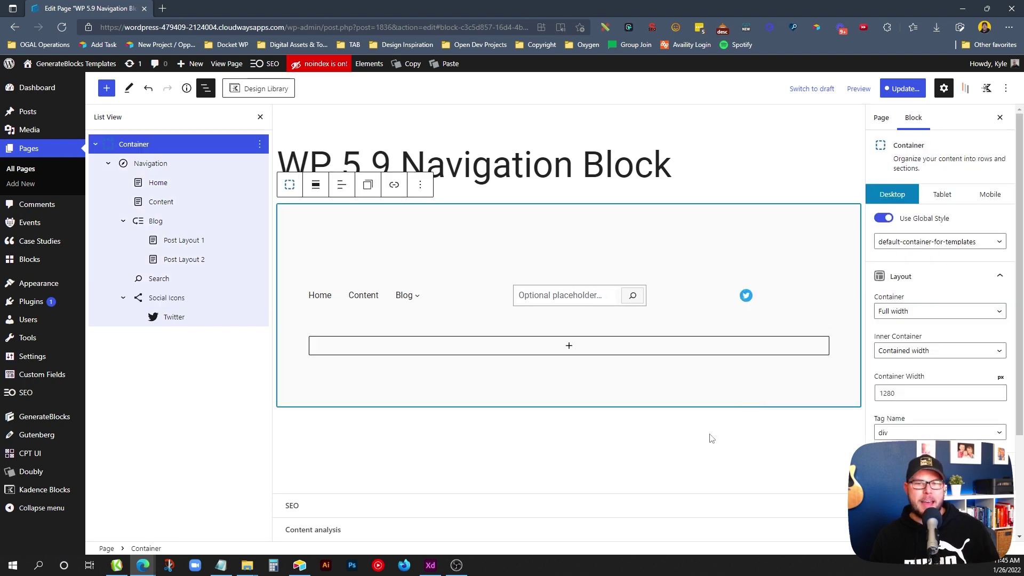
click(180, 307)
click(778, 270)
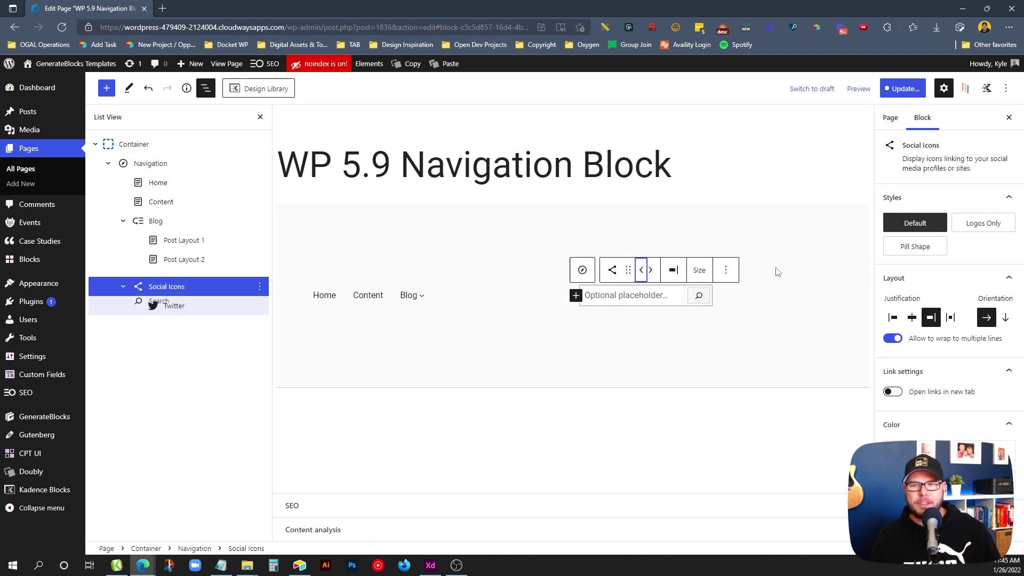
click(513, 270)
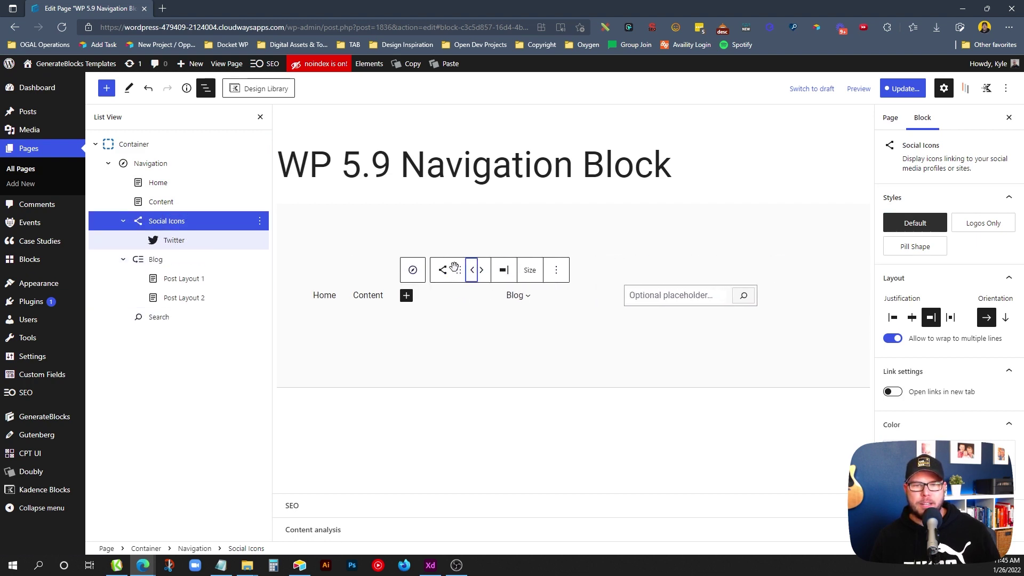
click(472, 270)
click(425, 270)
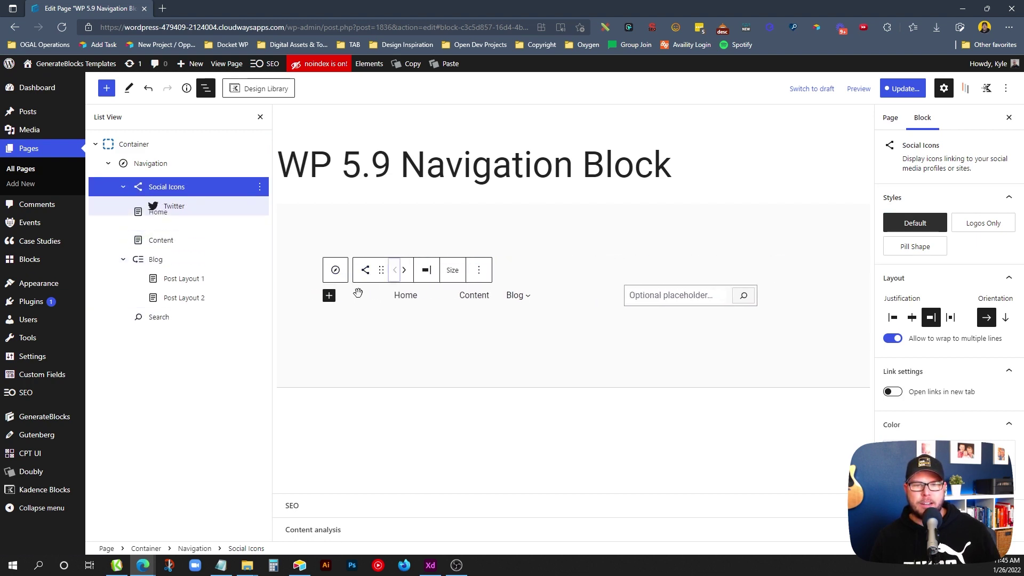
click(422, 444)
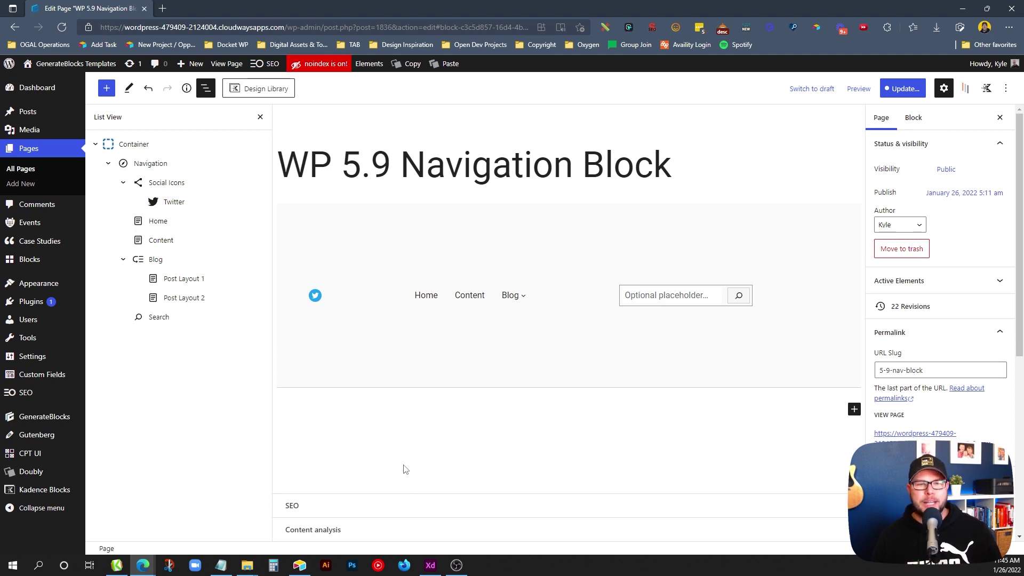
Remove the Social Icons and Search blocks from the Navigation block.
click(160, 183)
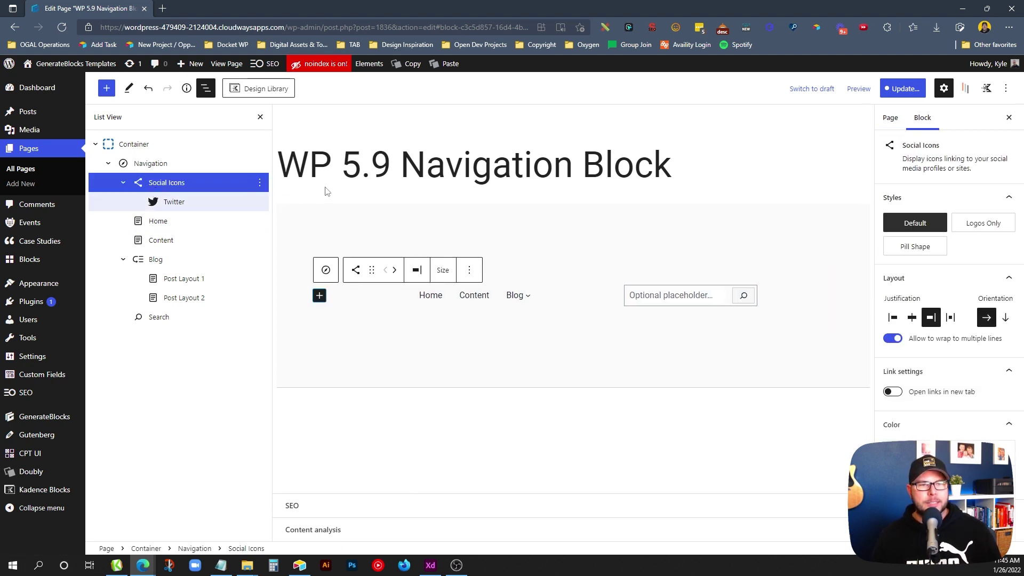
click(259, 182)
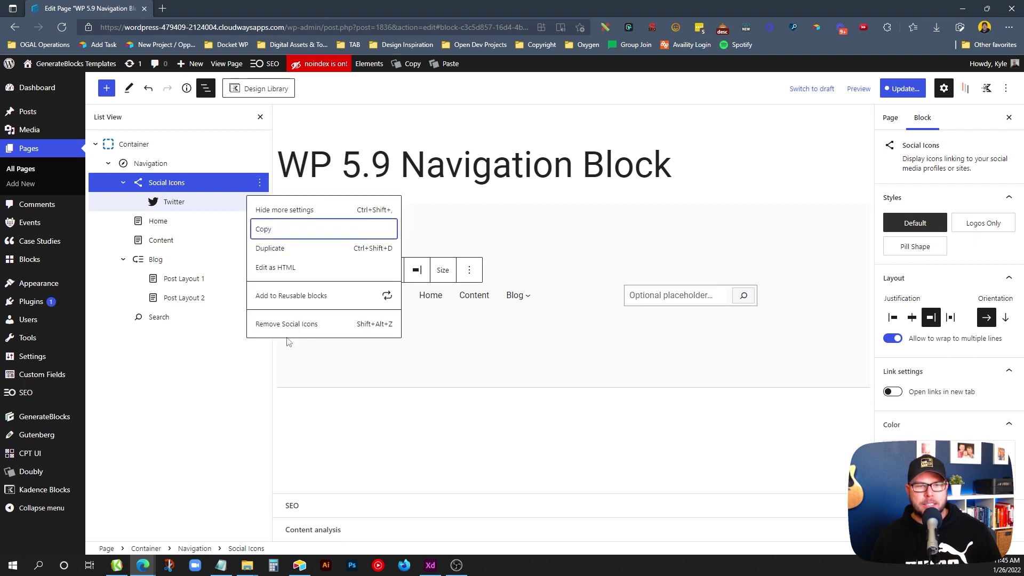
click(271, 324)
click(202, 278)
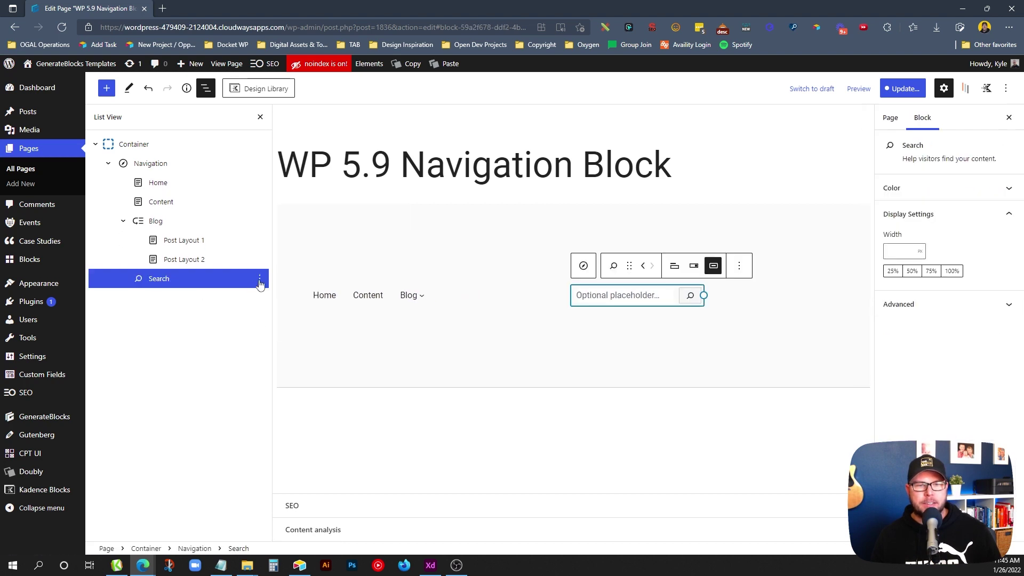
click(260, 279)
click(303, 409)
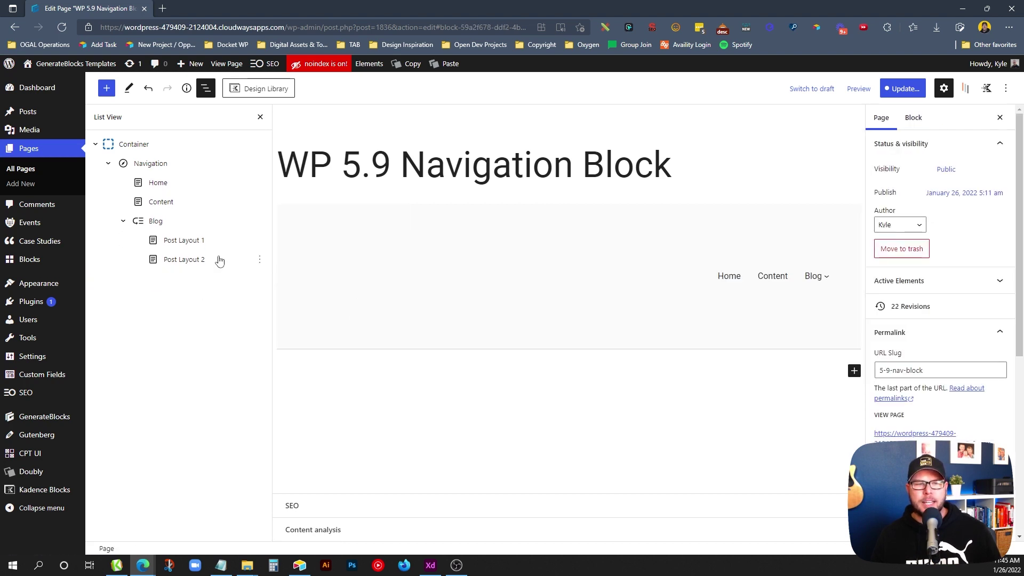
Try the Off and Always overlay menu options on the Navigation block and return the setting to Mobile.
click(197, 165)
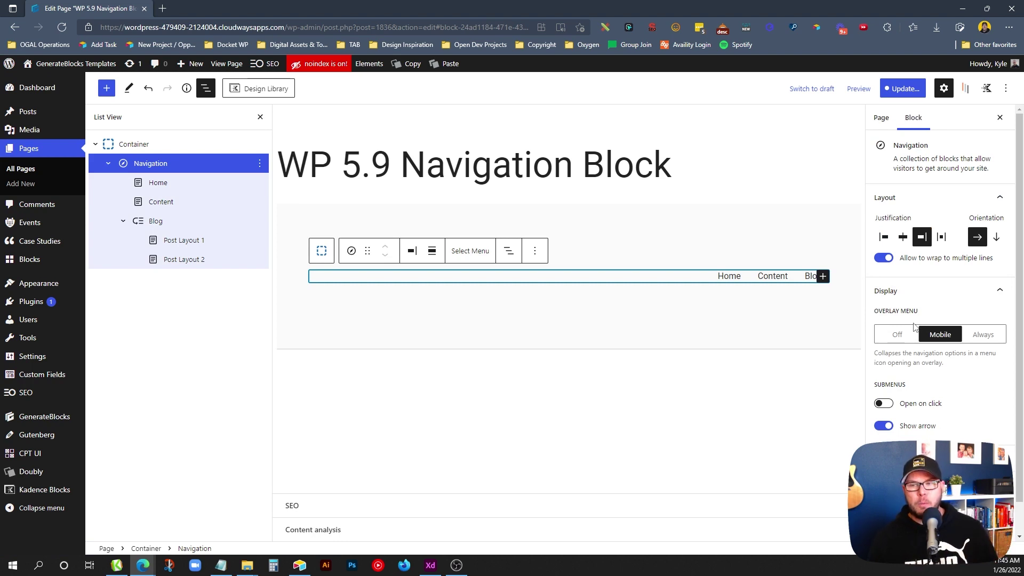
click(891, 335)
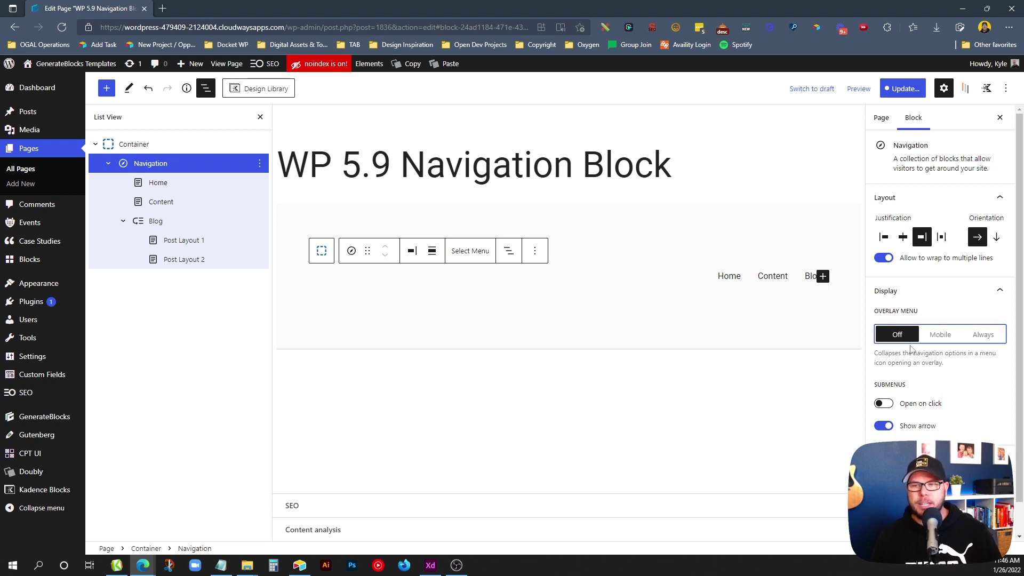
click(943, 338)
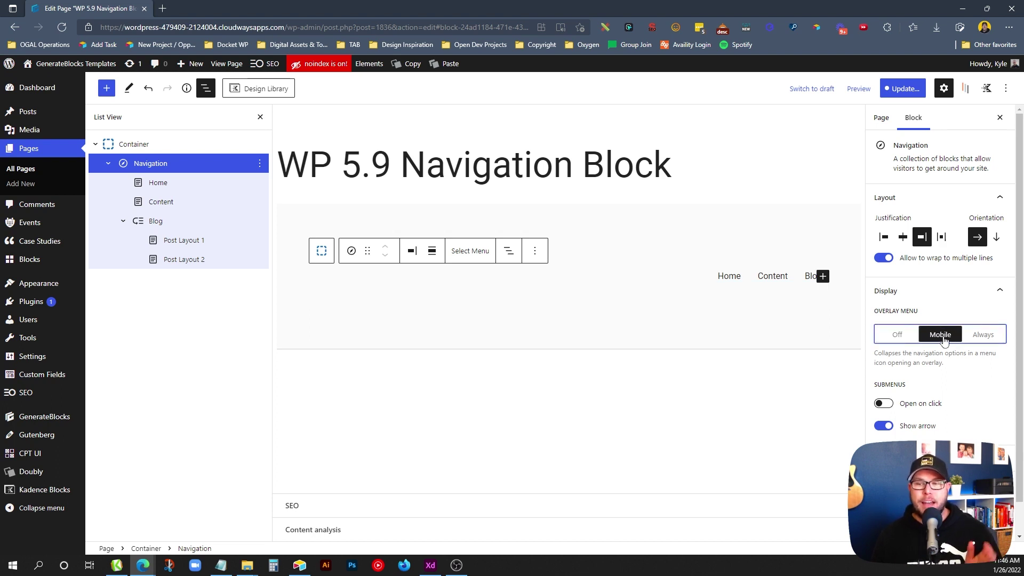
click(986, 337)
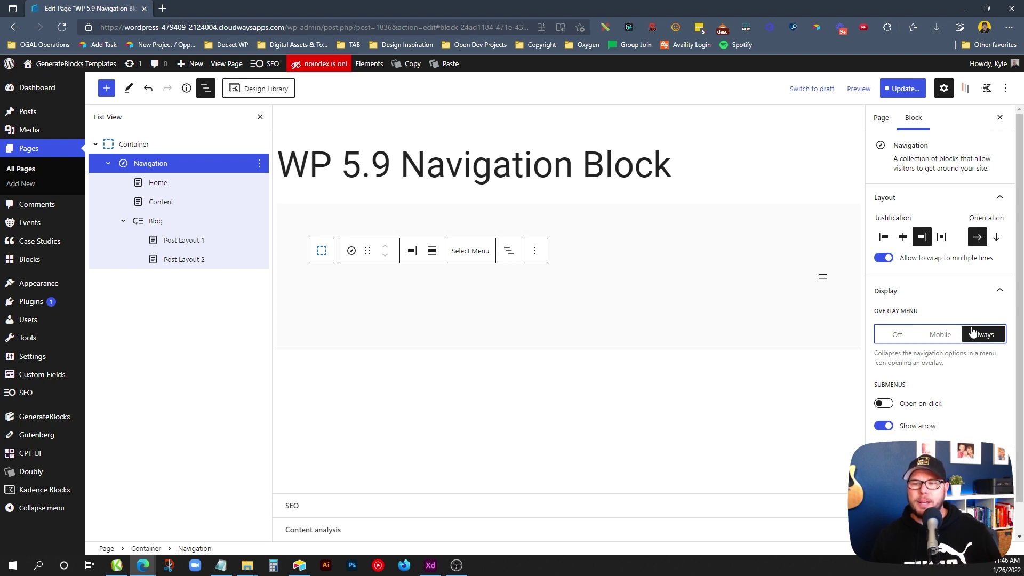
click(942, 336)
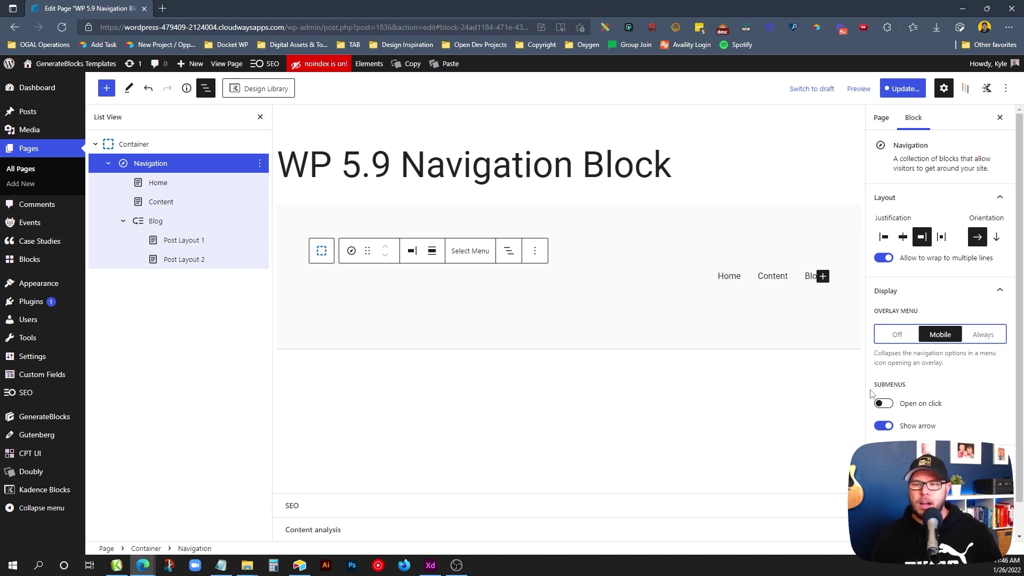
Preview the Blog submenu, try it with Open on click enabled, and turn that option off again.
mouse_move(807, 276)
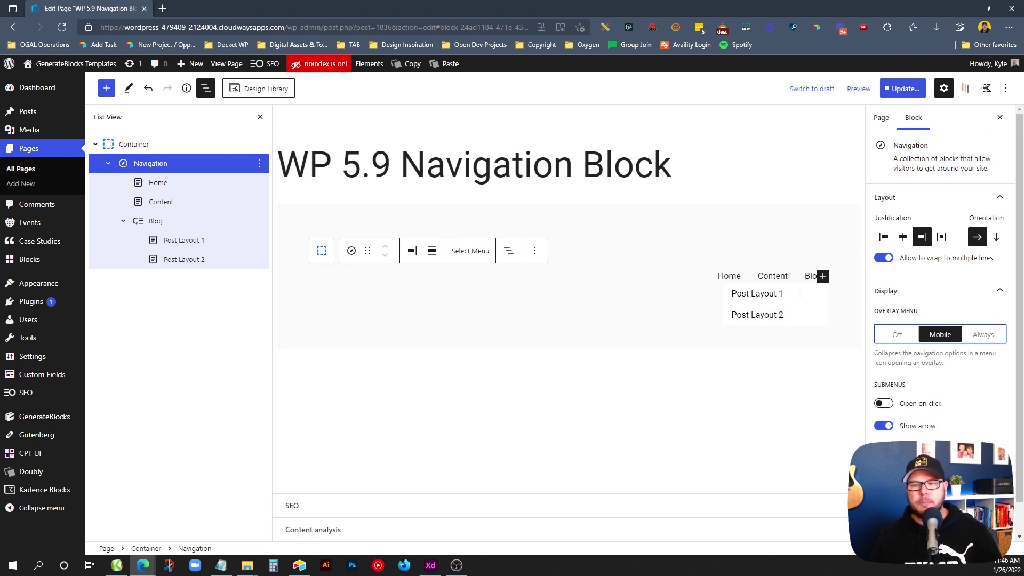
click(891, 406)
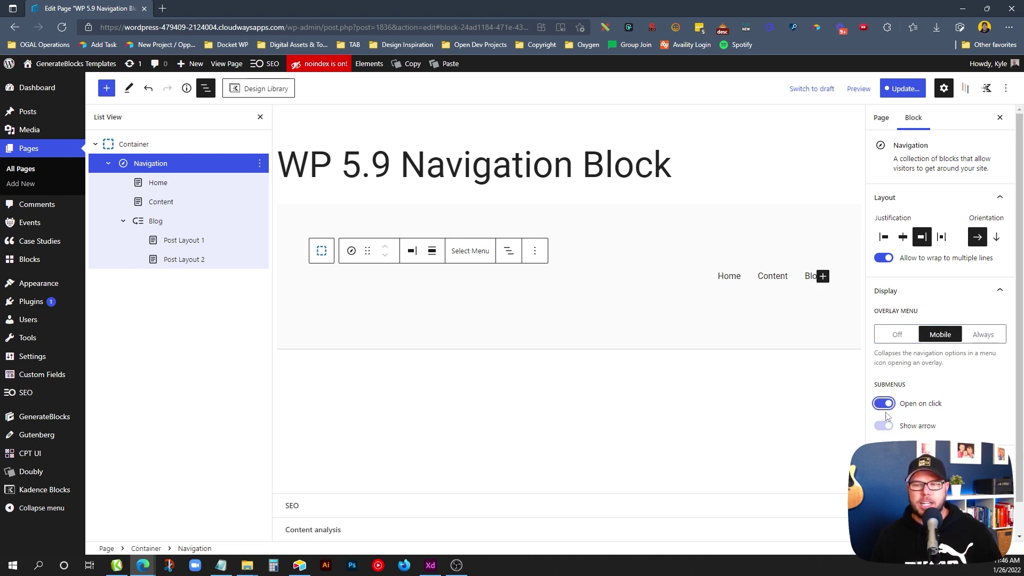
click(809, 276)
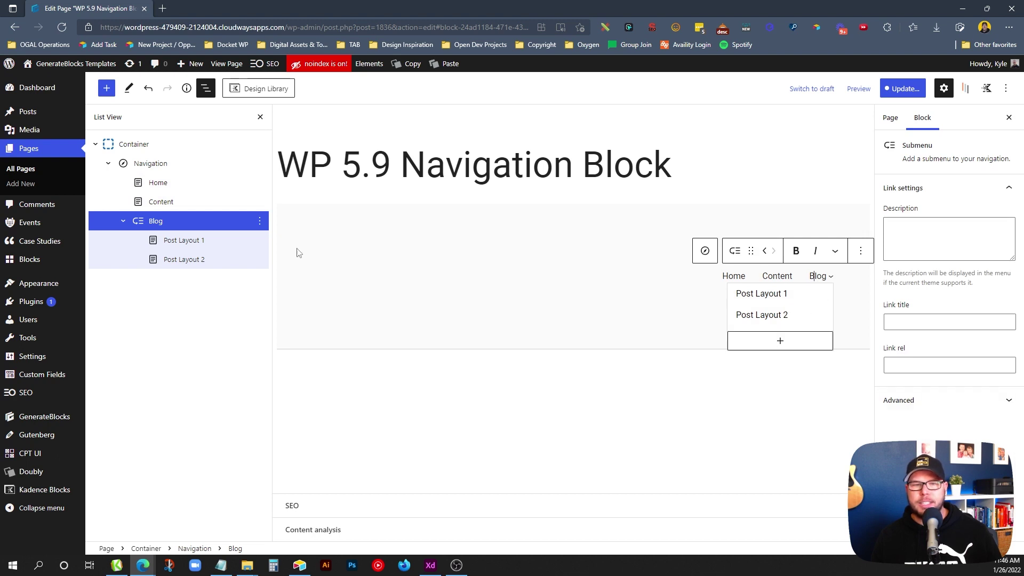
click(182, 166)
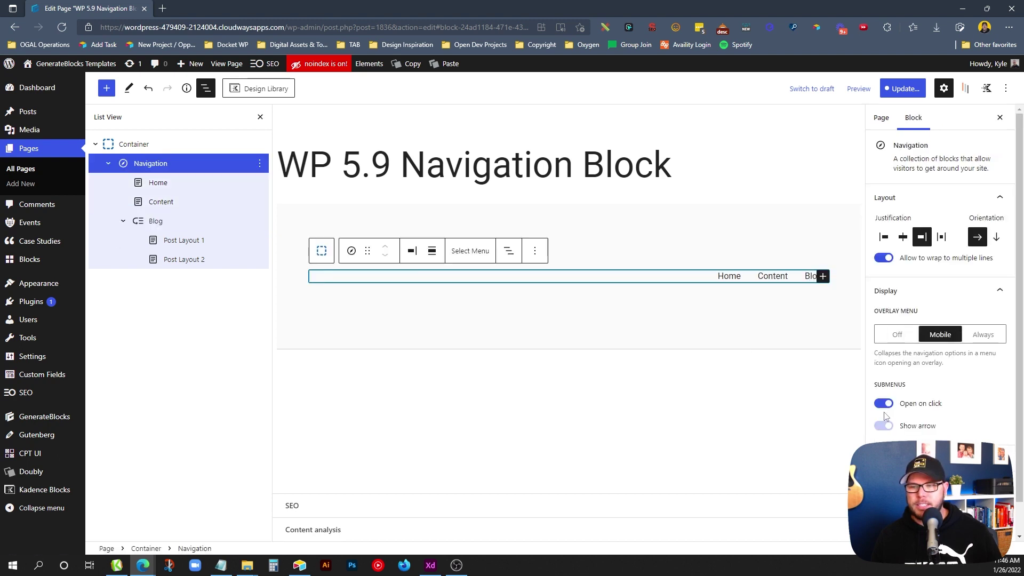
click(880, 406)
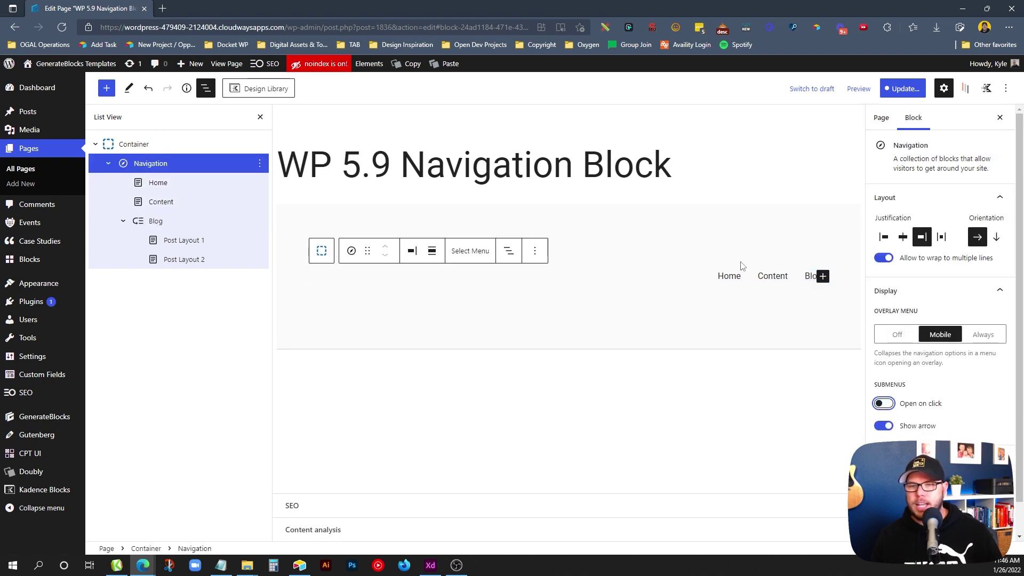
Justify the Navigation block's items left, and try hiding the submenu arrow before turning Show arrow back on.
click(434, 258)
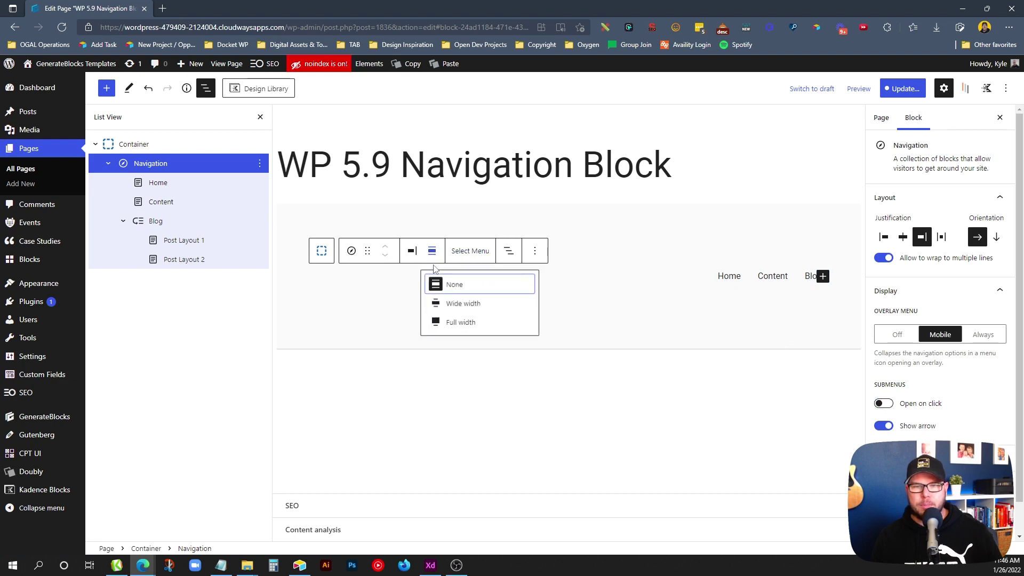
click(412, 251)
click(424, 283)
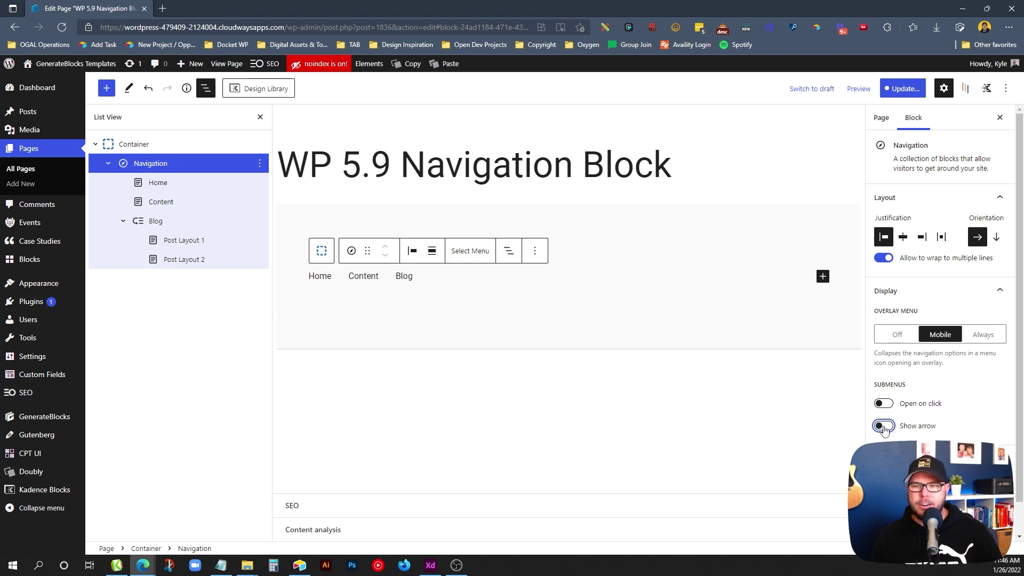
scroll(939, 400, down, 1)
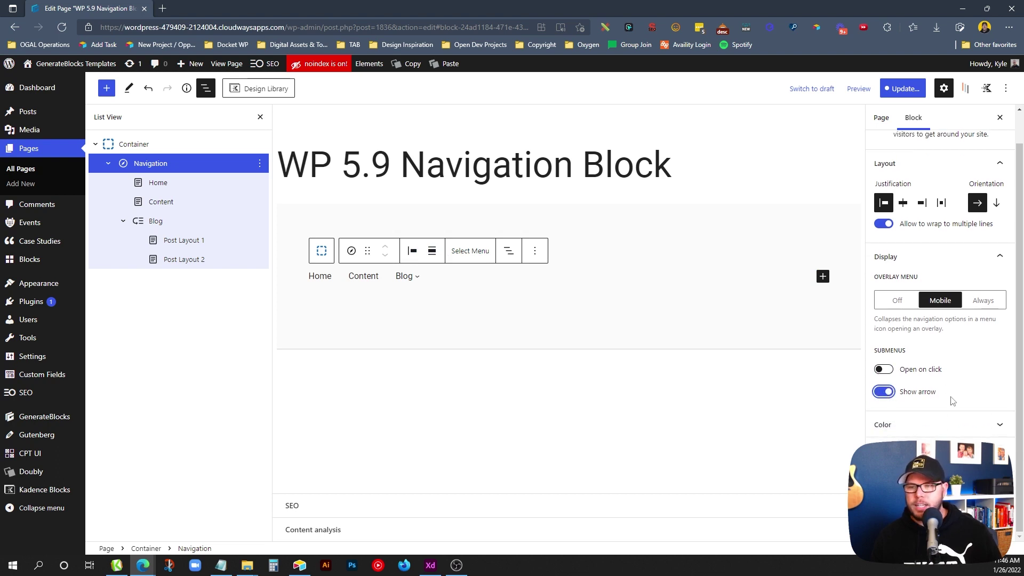
Try several theme text colors on the Navigation block and set its text to the blue accent color.
click(1000, 424)
scroll(934, 349, down, 1)
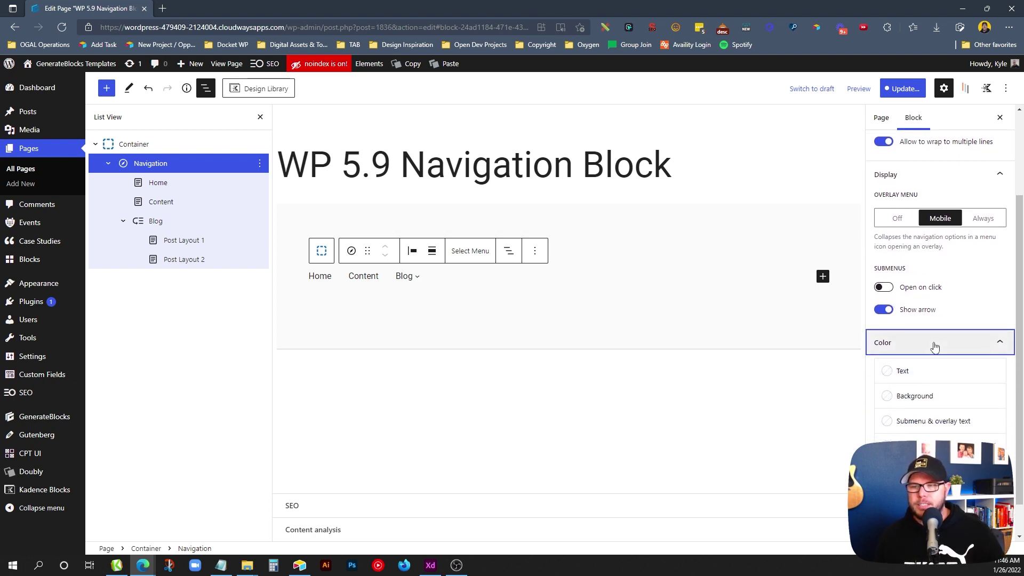
click(963, 376)
click(738, 423)
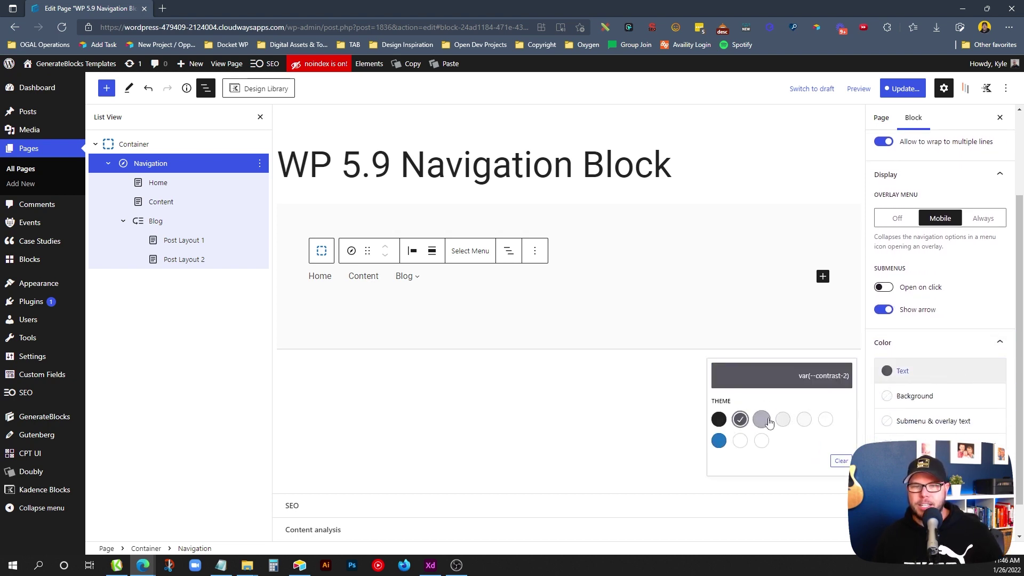
click(804, 420)
click(718, 420)
click(719, 441)
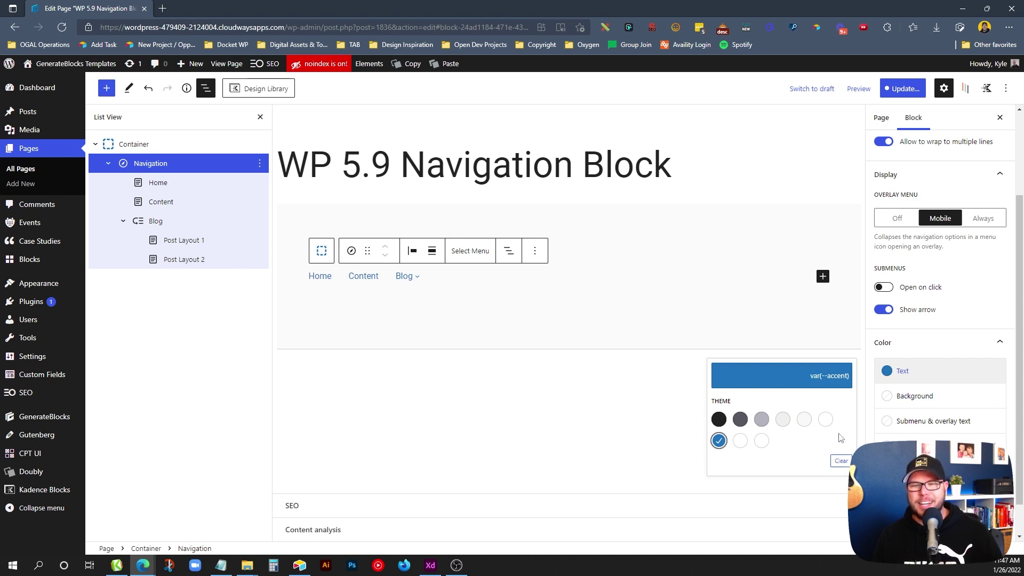
Try the dark gray contrast-2 theme color as the Navigation block's background and clear it again.
click(907, 343)
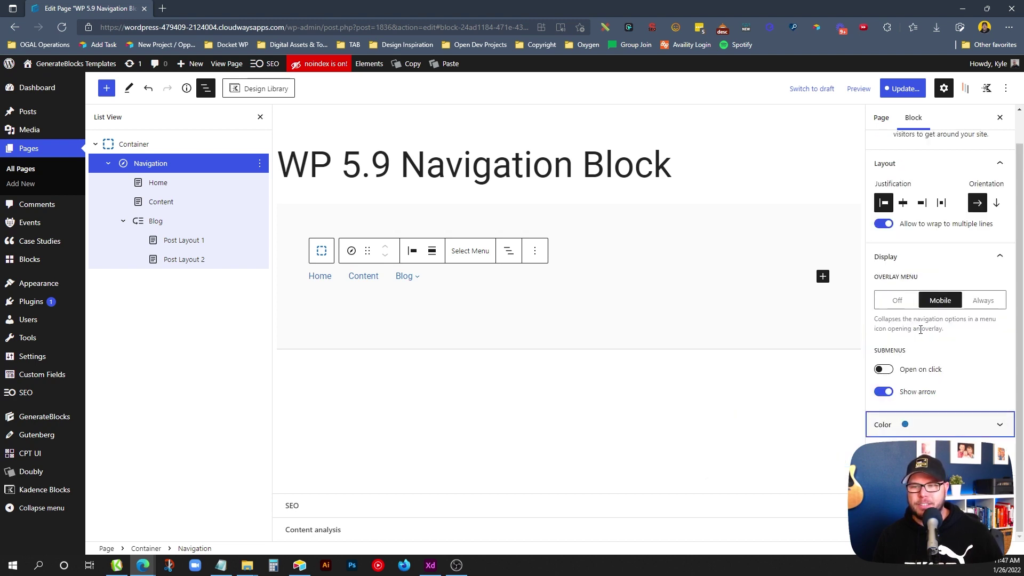
click(885, 423)
click(914, 401)
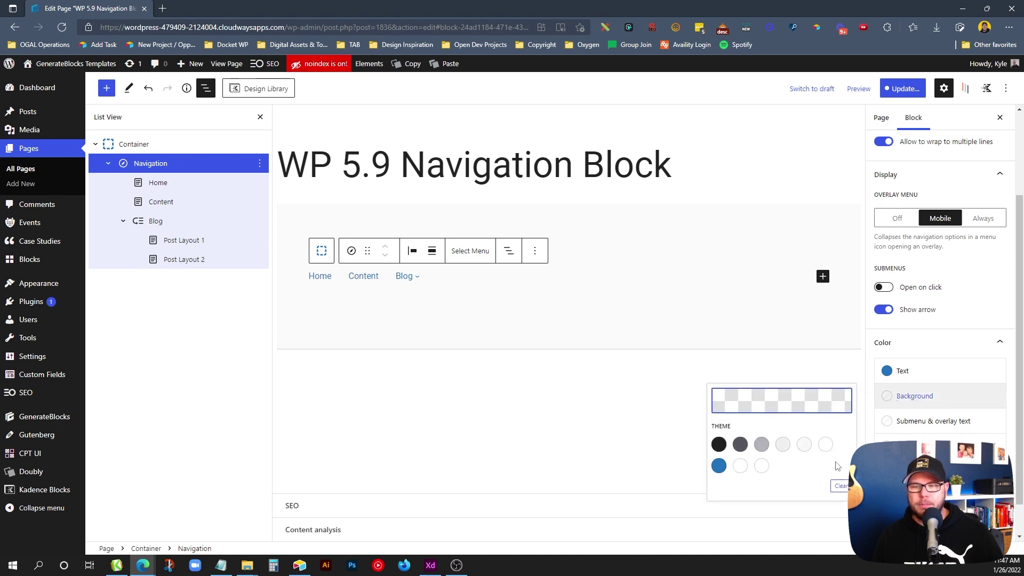
click(740, 445)
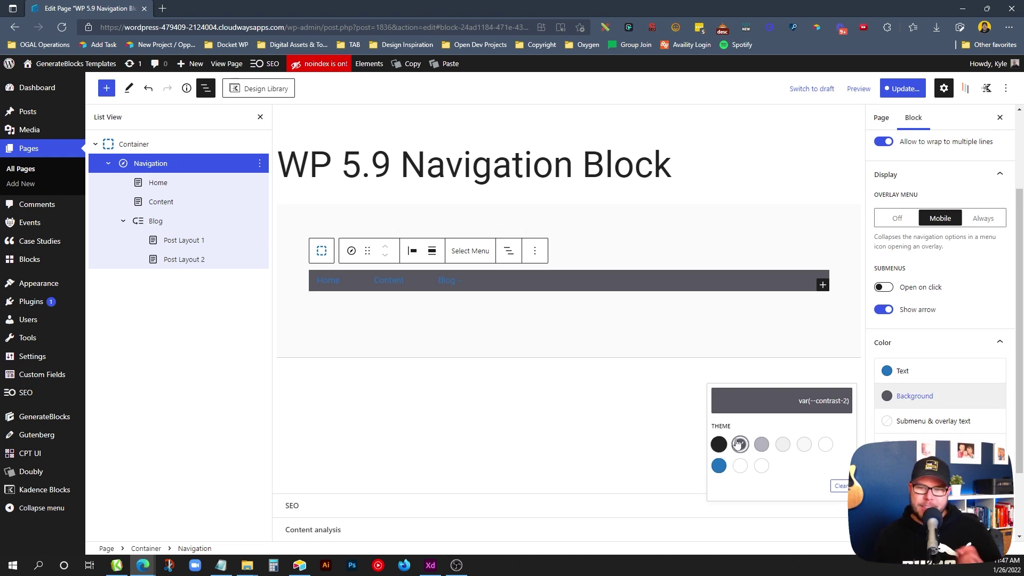
click(841, 487)
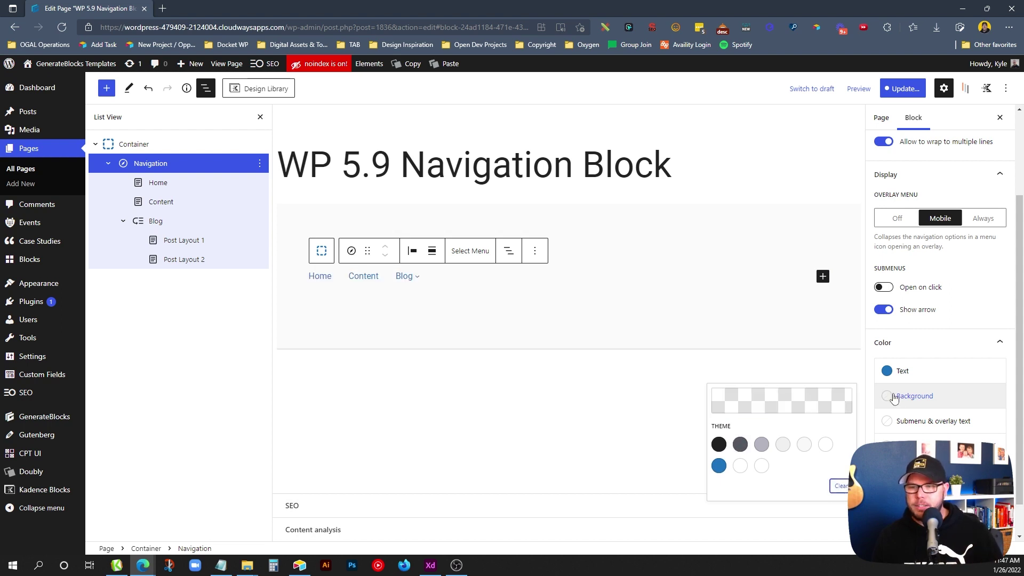
Preview the Blog submenu and set the submenu and overlay text to the dark gray contrast-2 theme color.
click(930, 423)
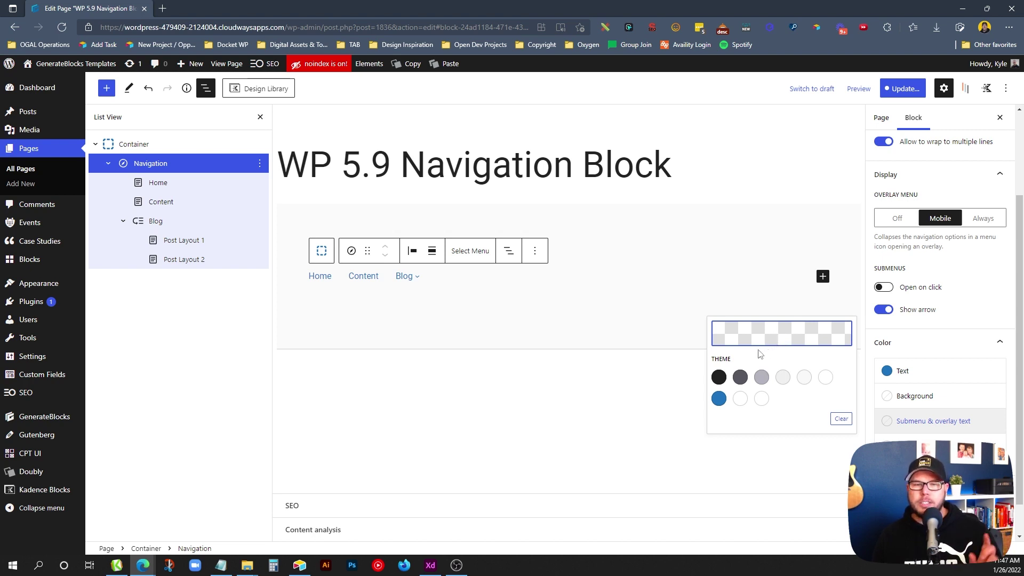
mouse_move(418, 276)
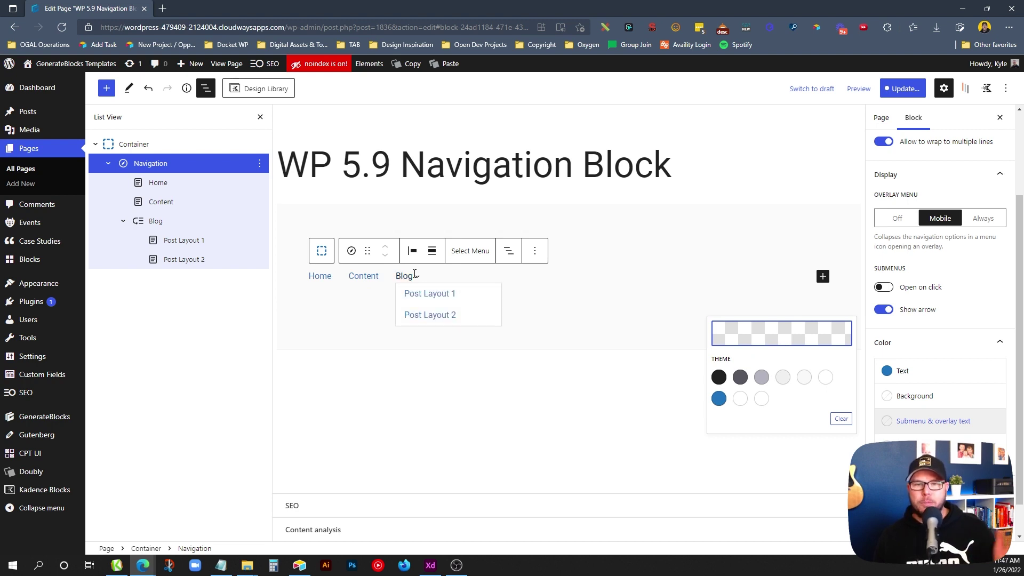
click(740, 379)
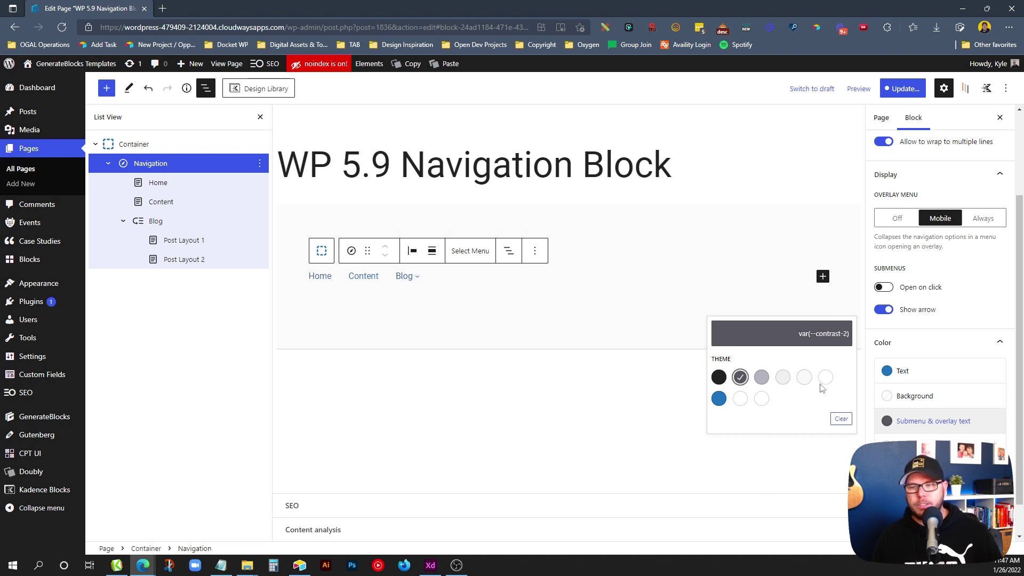
Try the black contrast theme color as the submenu and overlay background and remove it again.
click(739, 377)
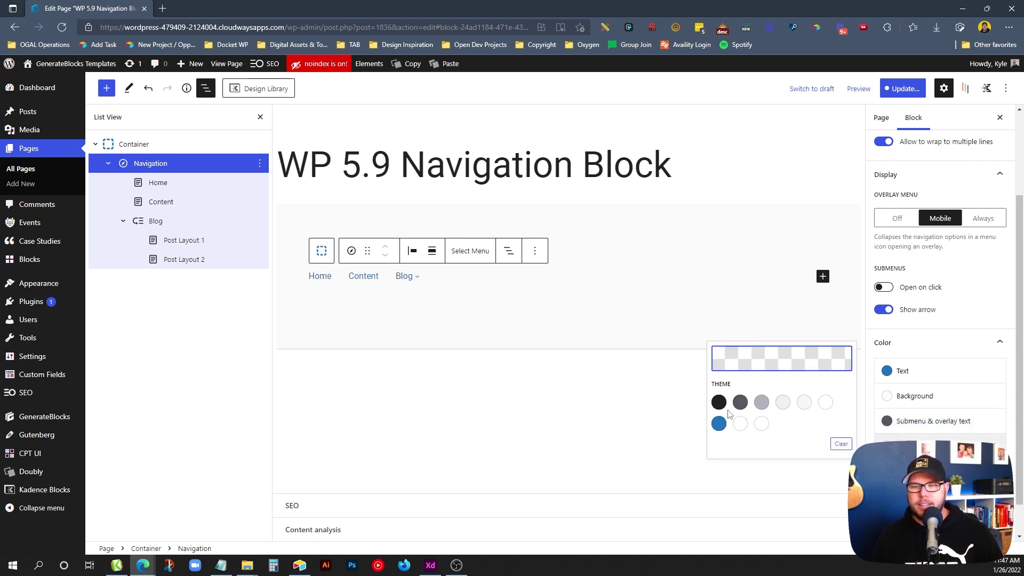
click(719, 403)
mouse_move(416, 279)
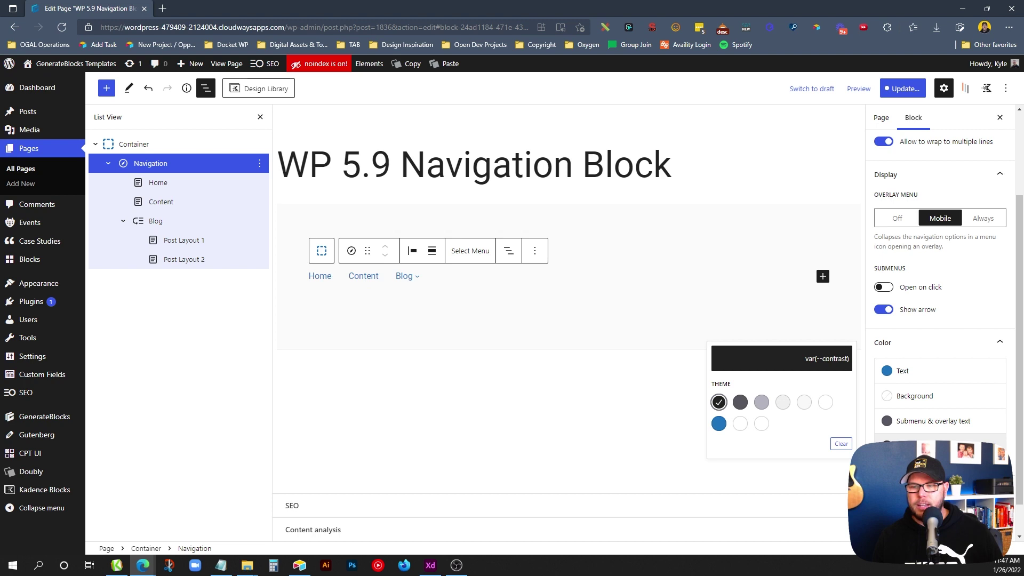
click(713, 404)
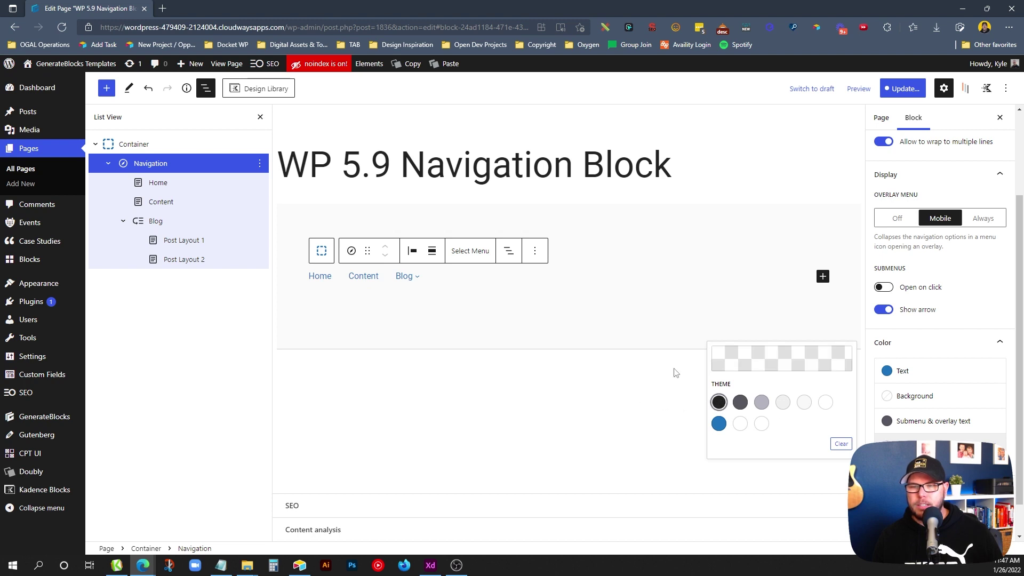
Open the Blog submenu in the menu to check the color of its Post Layout links.
click(519, 325)
click(407, 280)
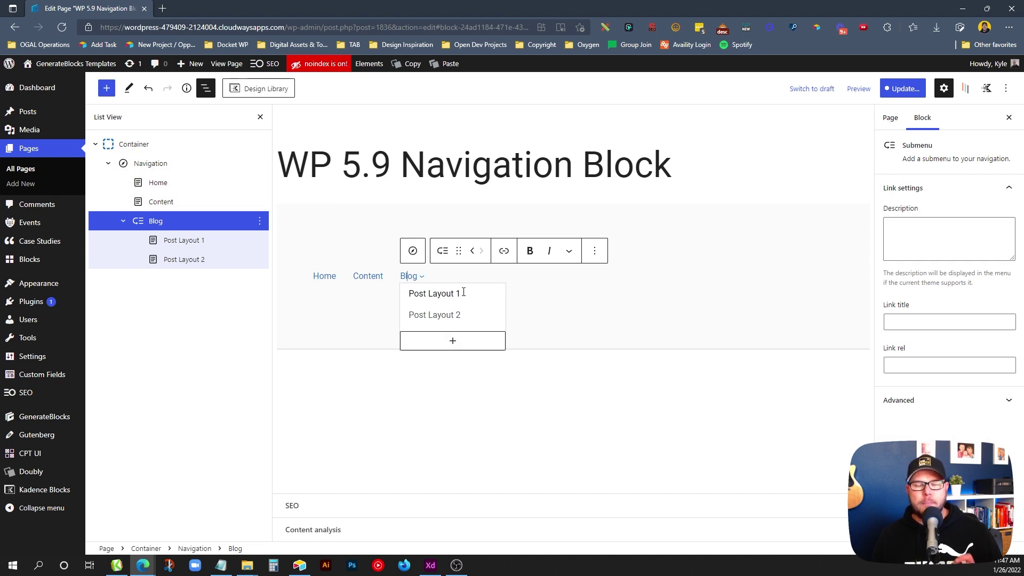
click(398, 275)
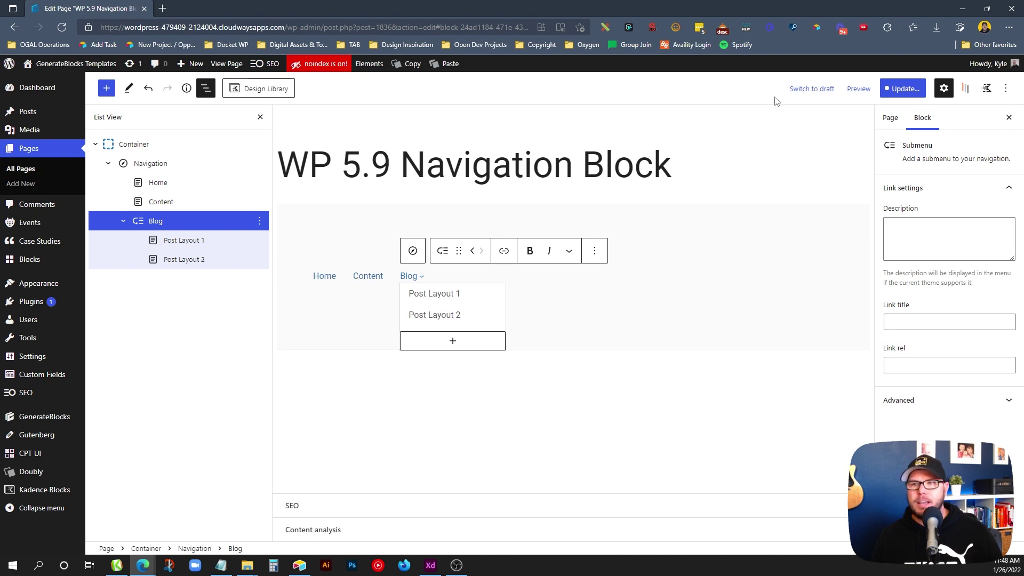
Save the page and site changes, view the published page, and return to the page editor.
click(905, 89)
click(907, 90)
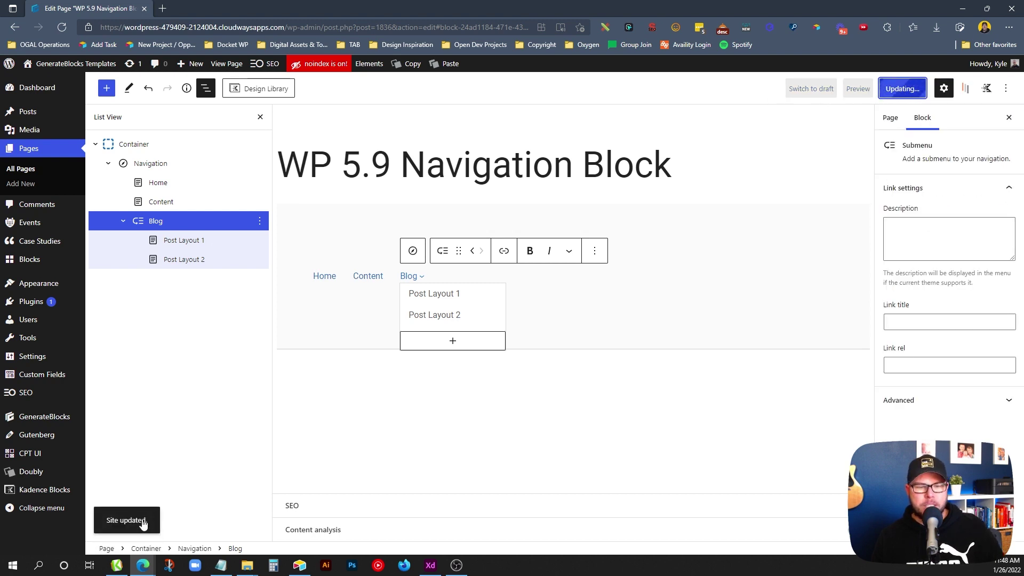
click(194, 523)
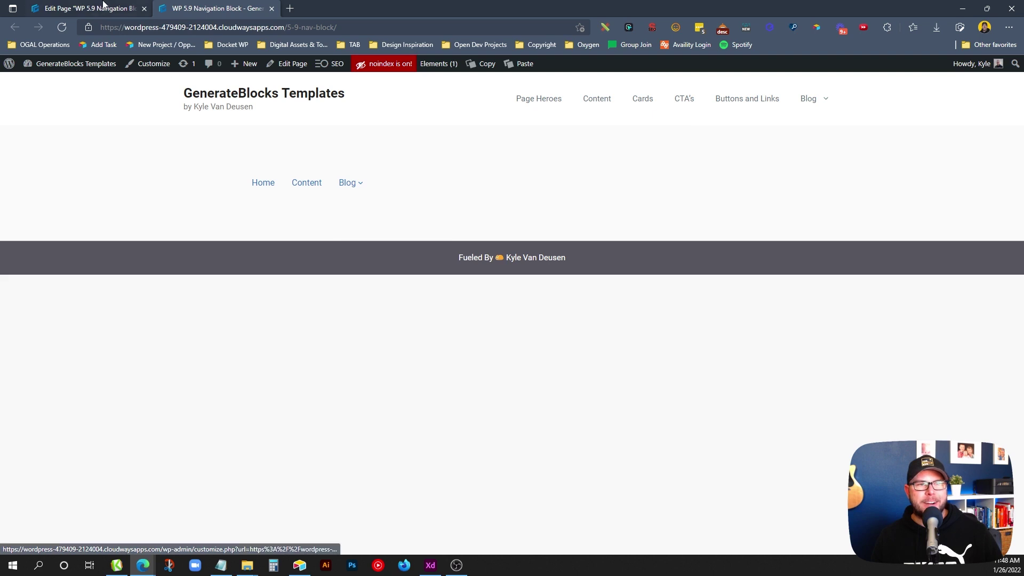
click(85, 8)
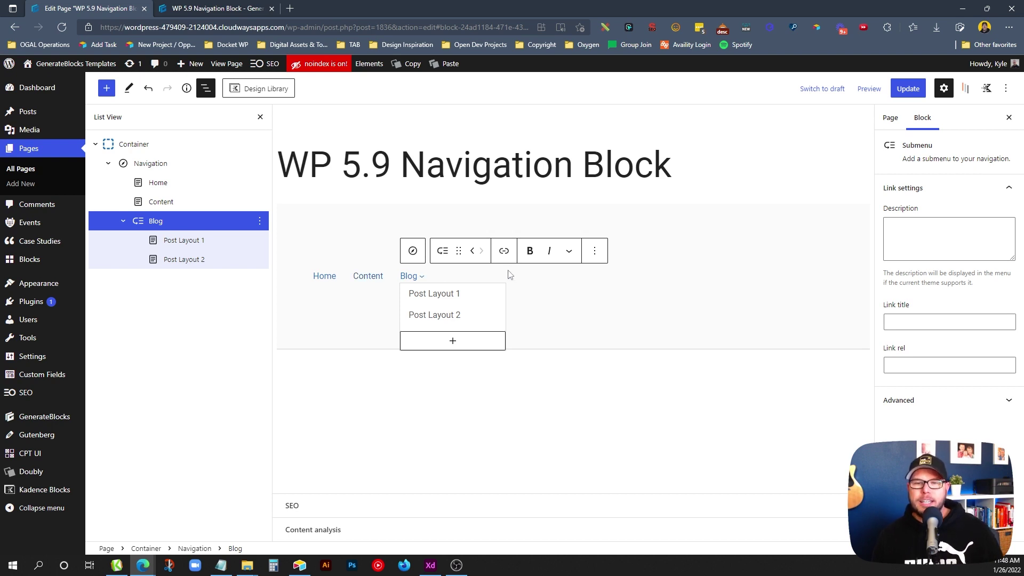
Show the Appearance, Decoration and Letter case controls in the Navigation block's typography settings.
click(133, 163)
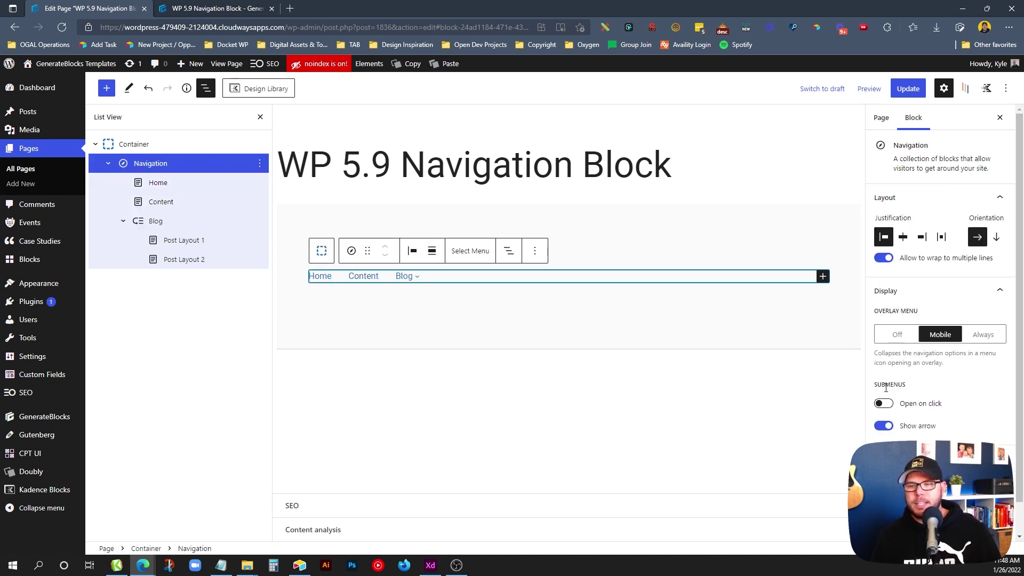
scroll(885, 387, down, 1)
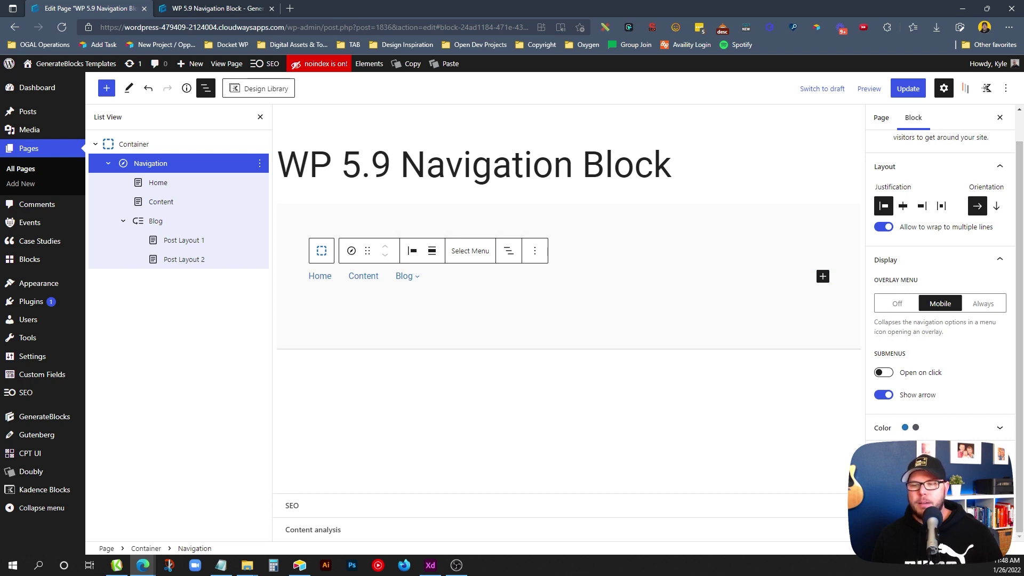
click(917, 374)
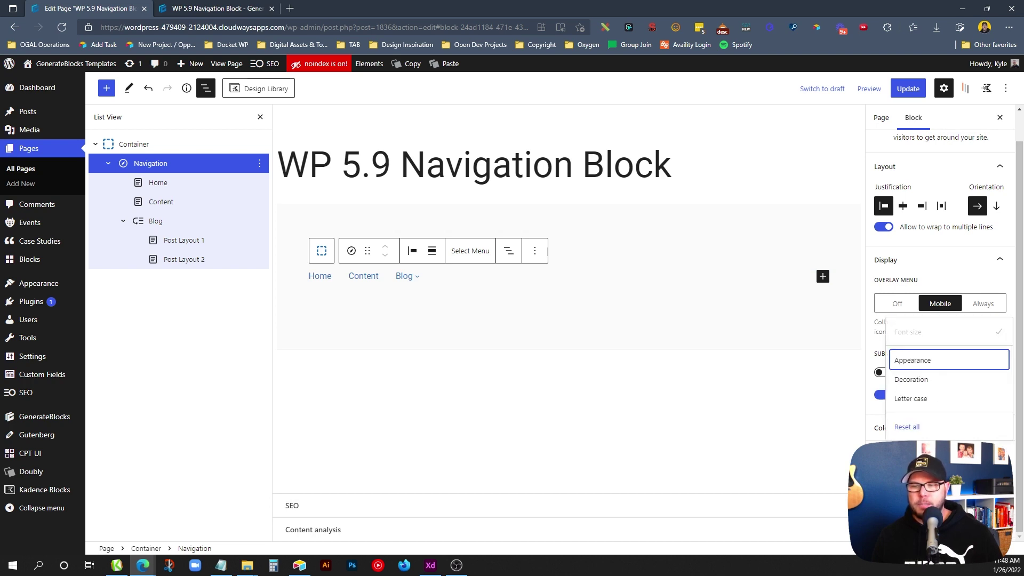
click(920, 363)
click(937, 424)
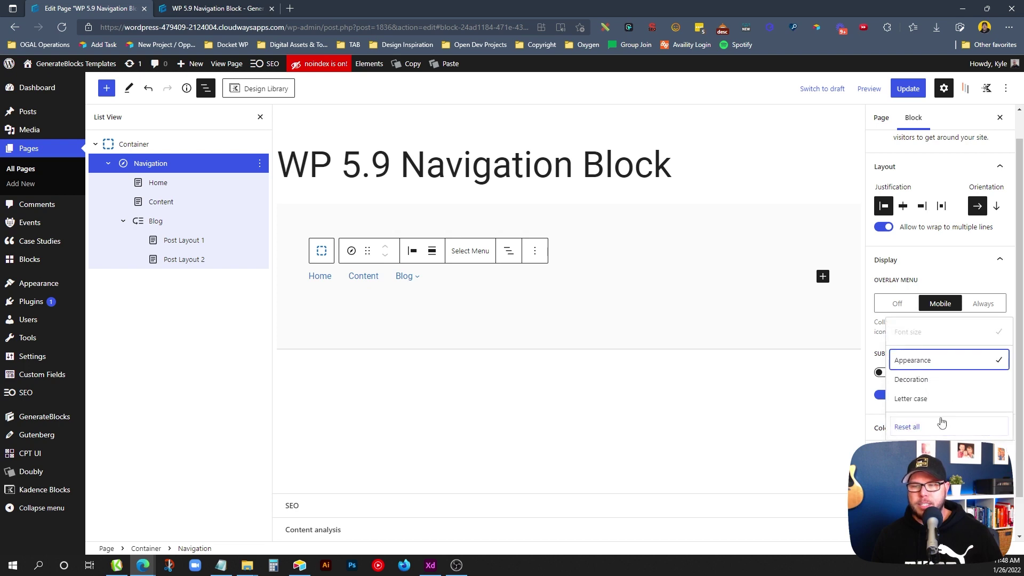
click(932, 388)
click(912, 426)
click(910, 401)
scroll(939, 320, down, 4)
Examine the font weight choices under Appearance and the text decoration options for the Navigation block.
click(909, 313)
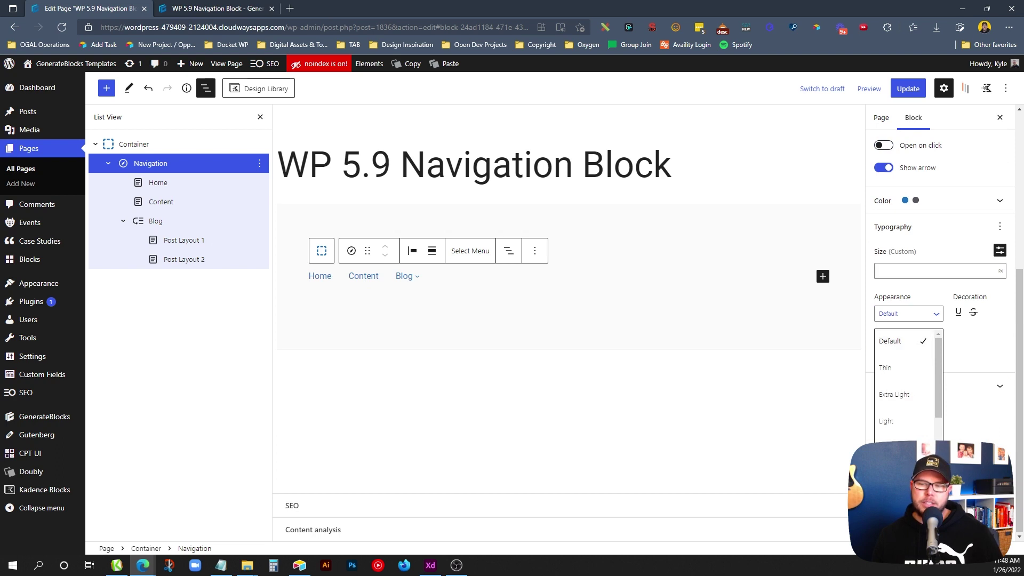
scroll(939, 320, up, 3)
click(978, 456)
click(994, 456)
click(995, 456)
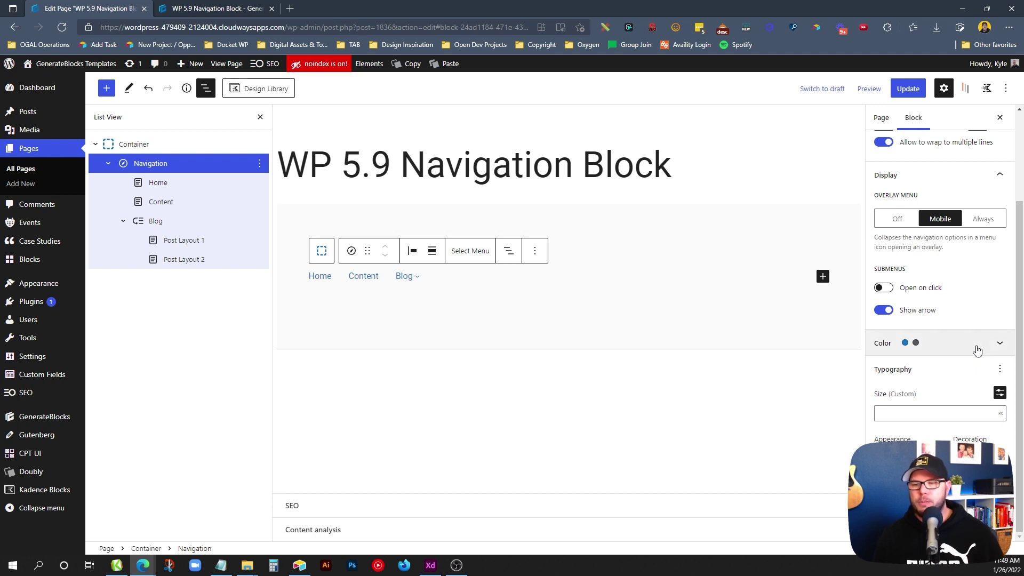
Rename the Navigation block's menu to WP Demo Menu in its advanced settings.
click(163, 165)
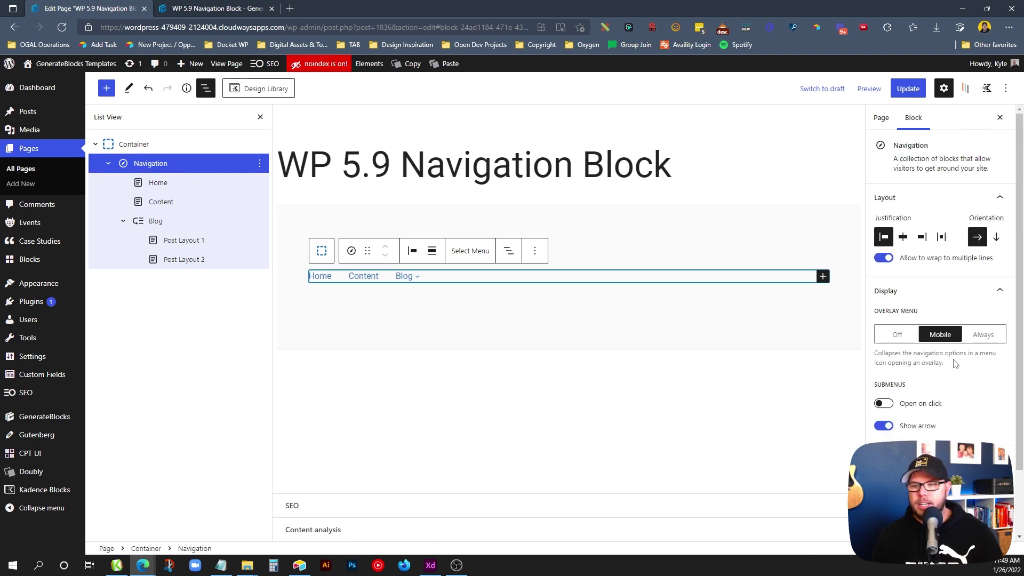
scroll(954, 437, down, 2)
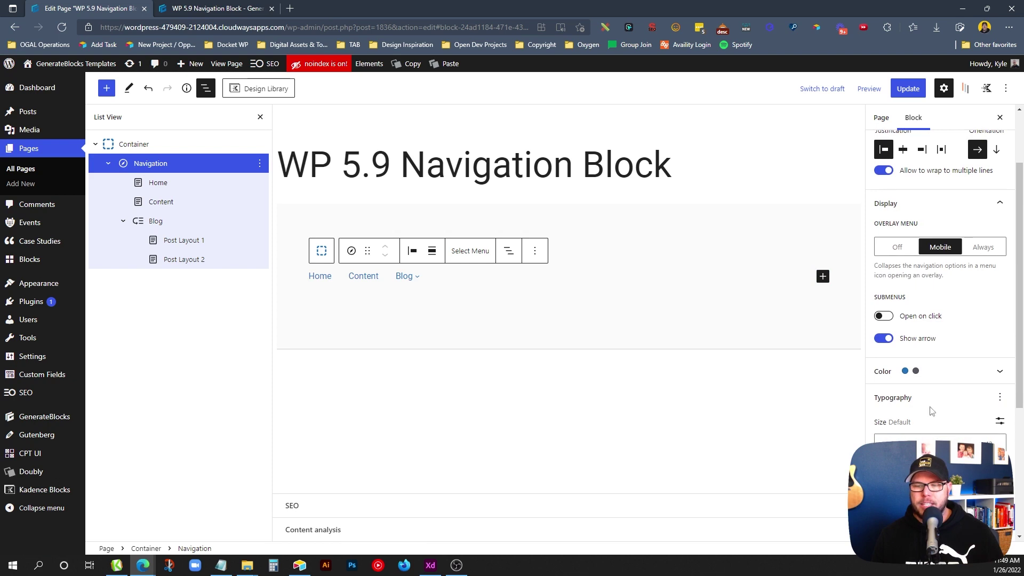
click(902, 529)
triple_click(894, 333)
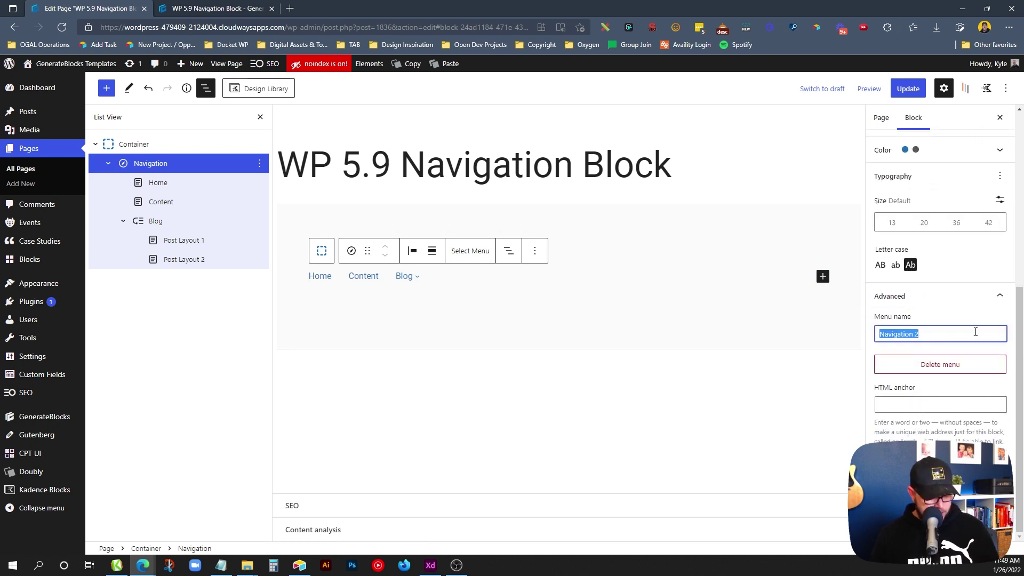
text(WP Demo Menu)
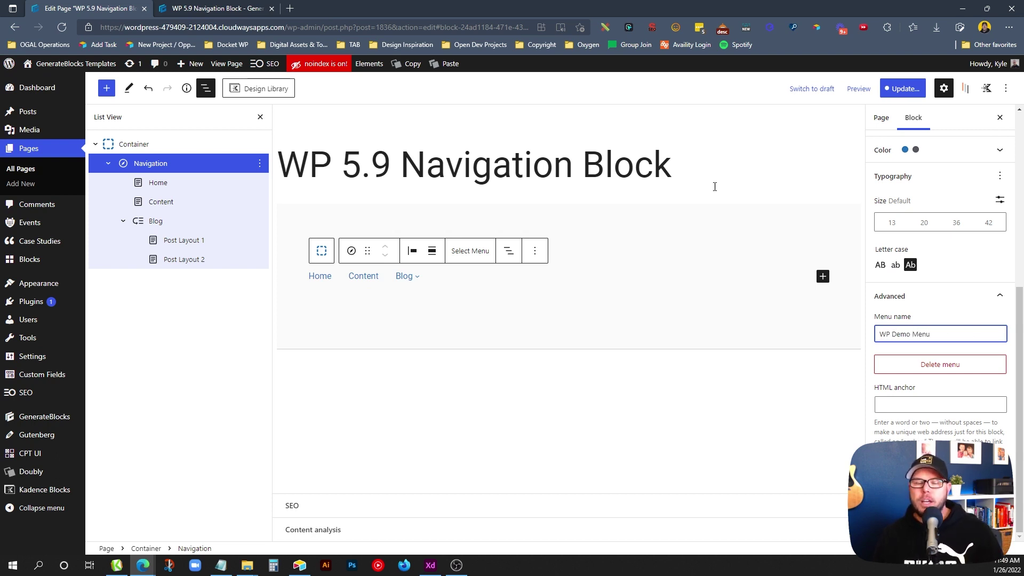
Save the renamed menu together with the page.
click(652, 274)
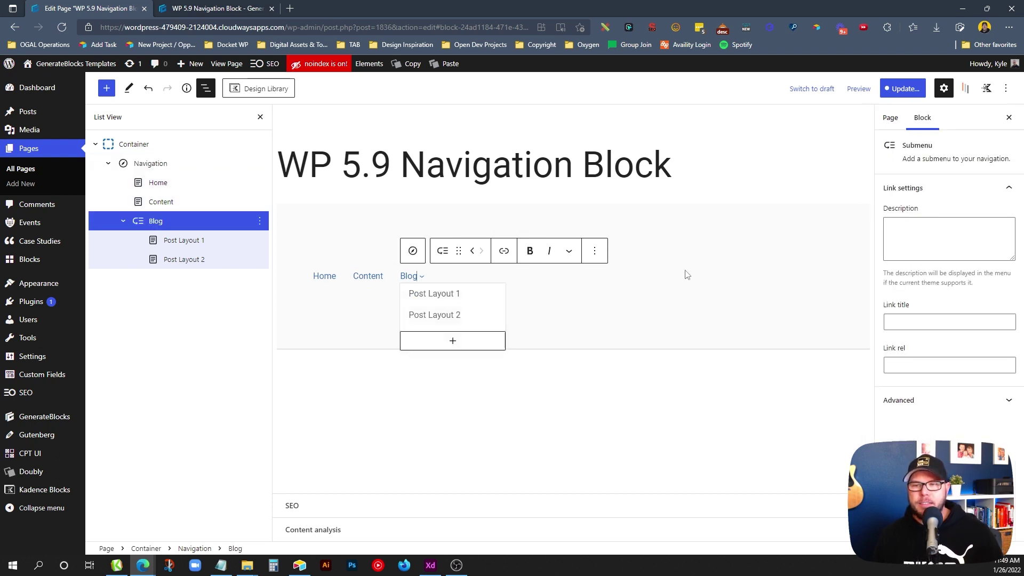
click(902, 89)
click(900, 89)
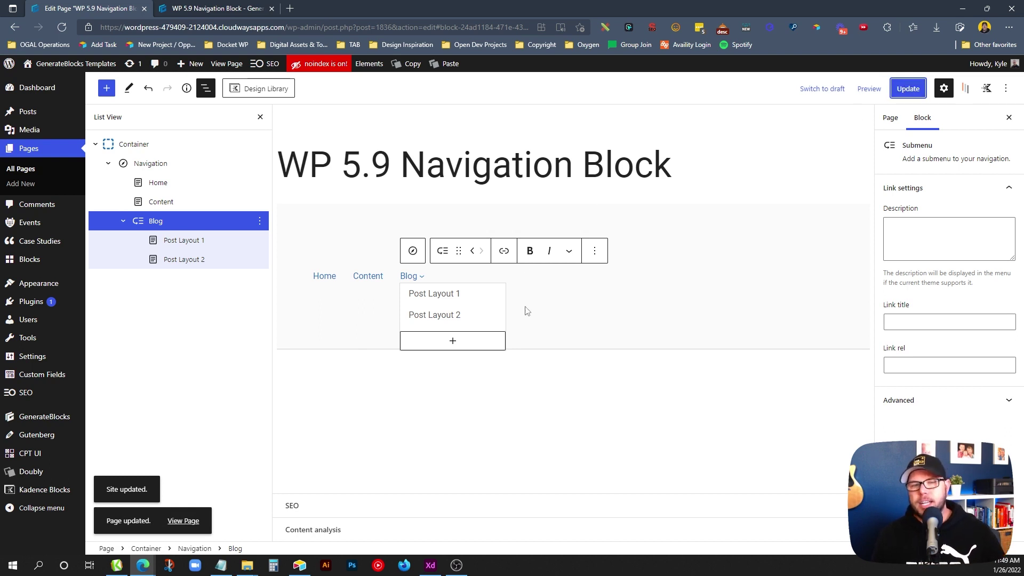
Add a second Navigation block below the first one in the container and load WP Demo Menu into it.
click(561, 299)
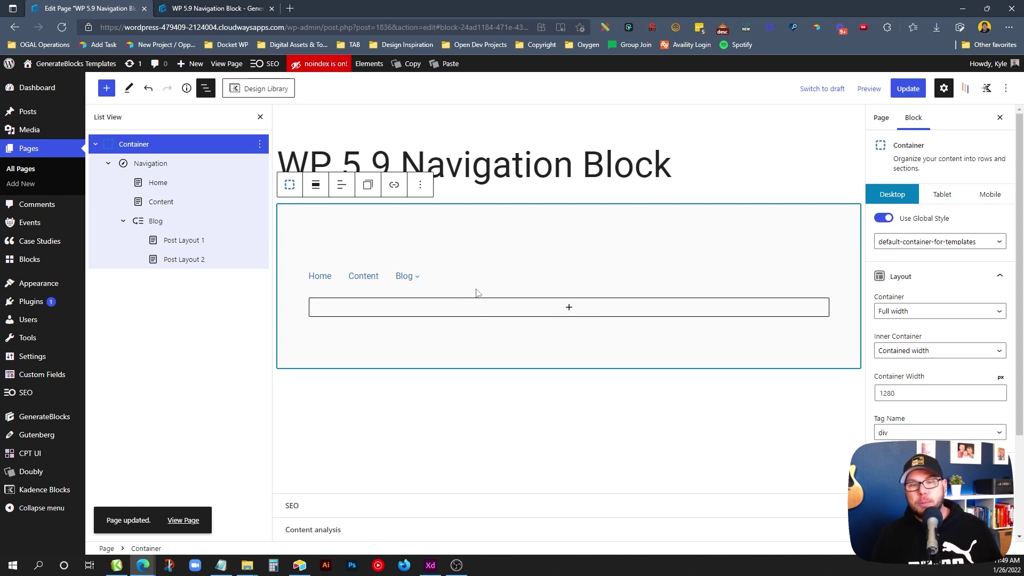
click(543, 313)
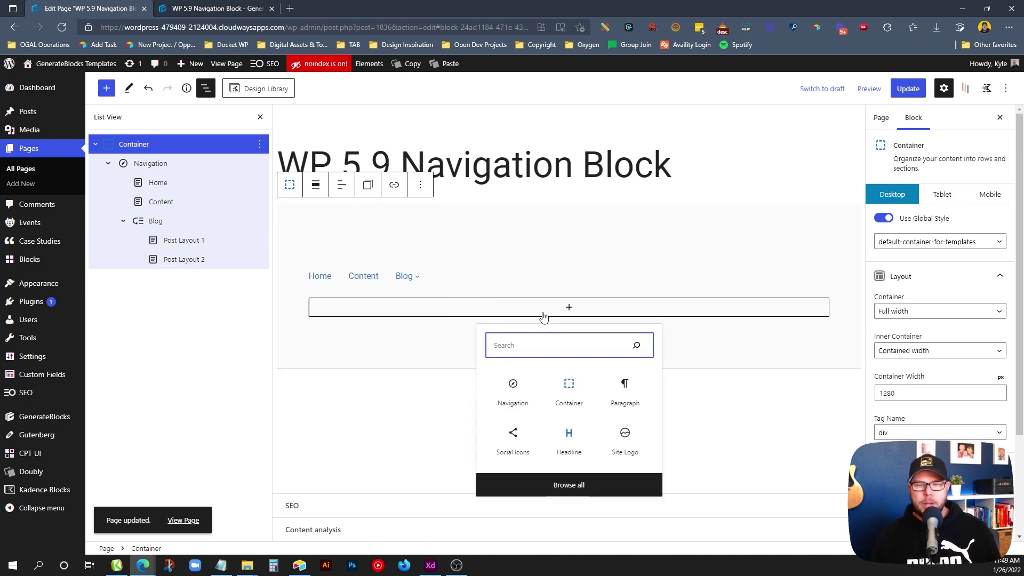
click(520, 397)
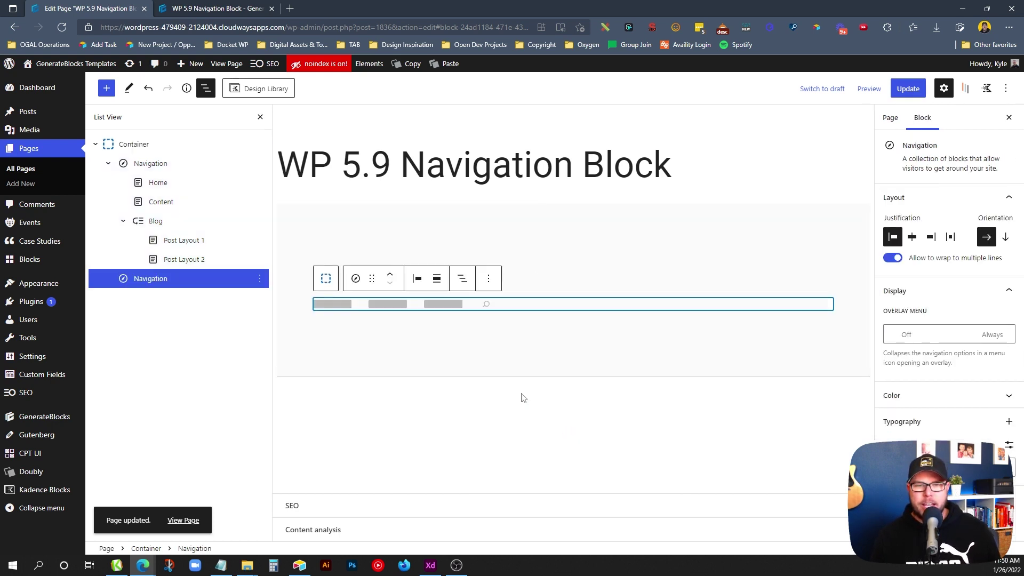
click(395, 310)
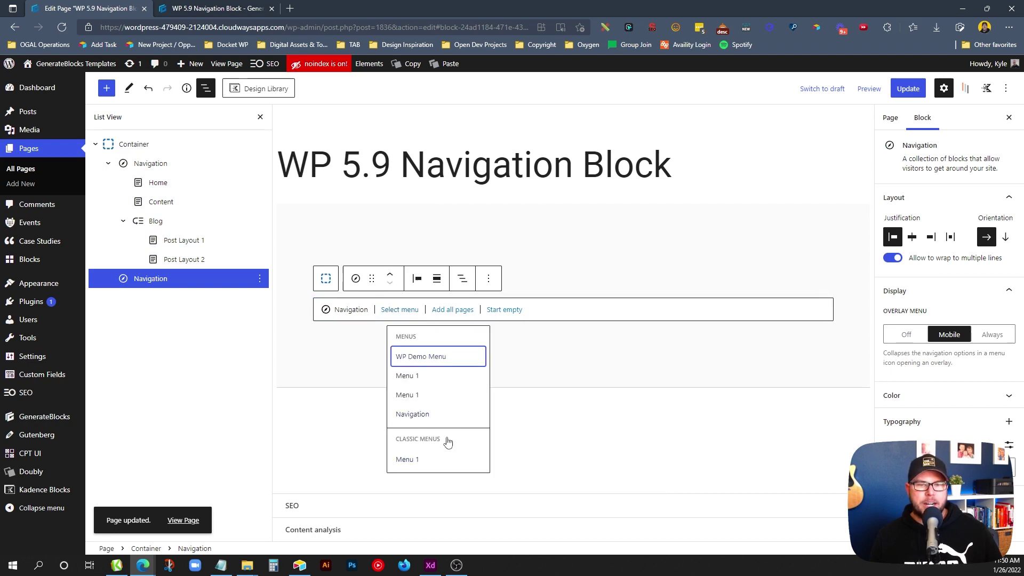
click(447, 419)
click(444, 366)
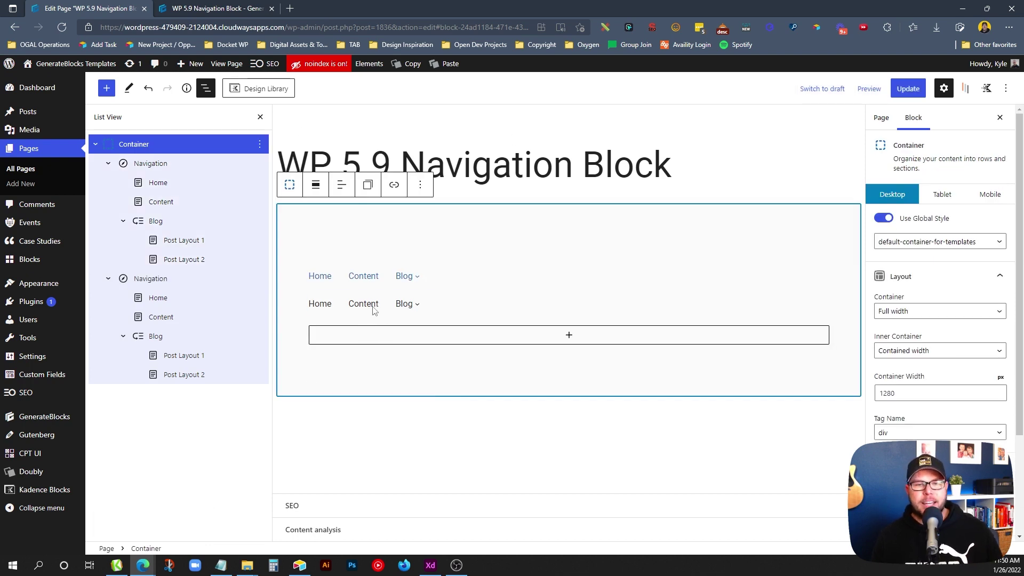
Change the Content link's label to Demo in the second Navigation block and deselect the block.
double_click(372, 304)
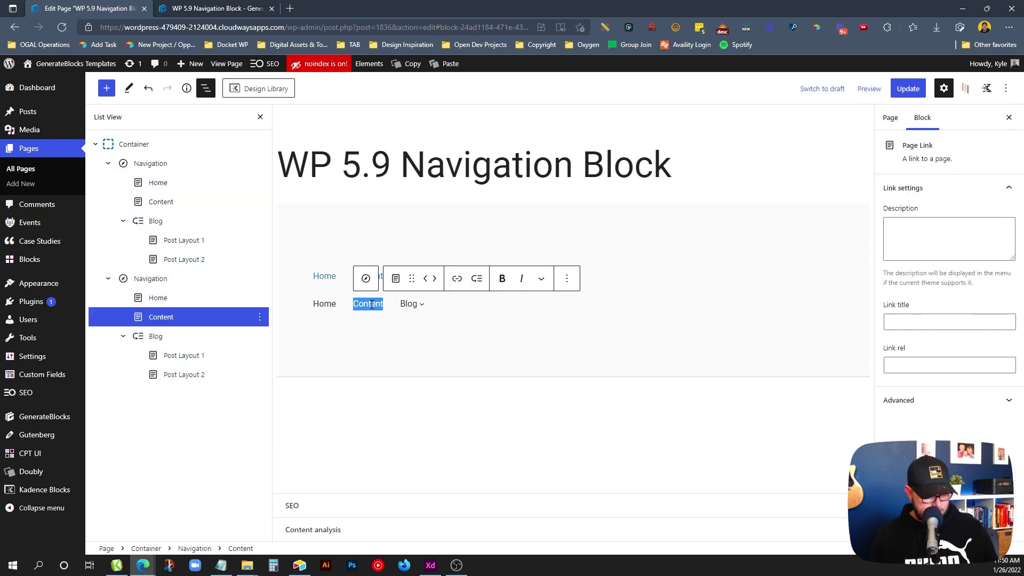
text(Demo)
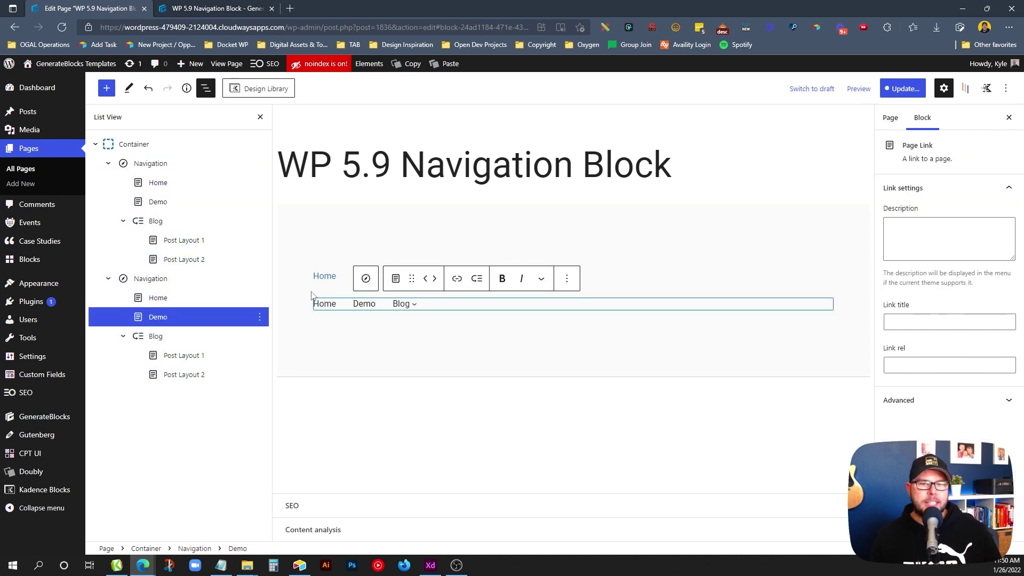
key(Escape)
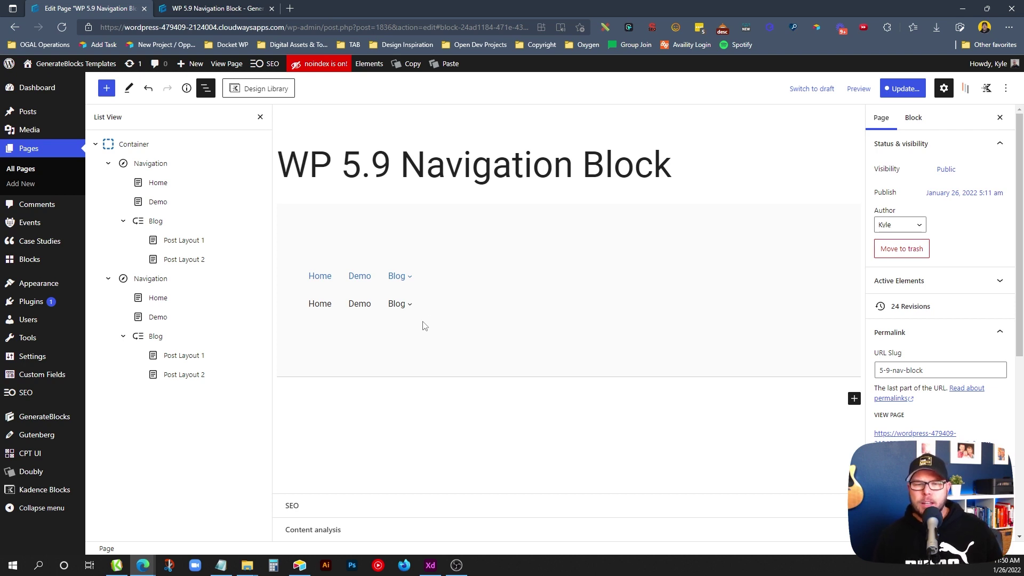
Remove the second Navigation block from the container and save the page together with its menu.
click(469, 301)
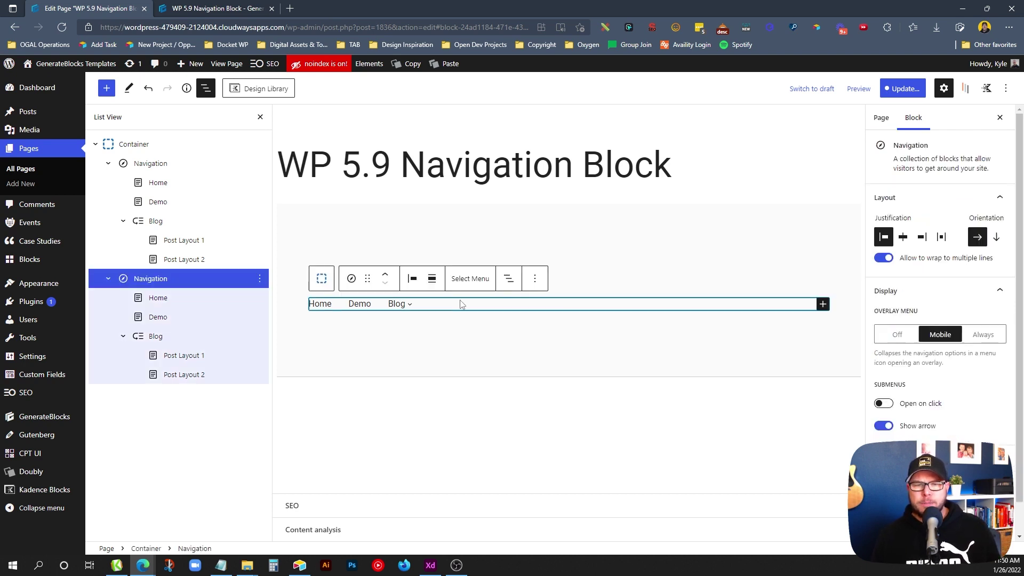
click(536, 278)
click(260, 278)
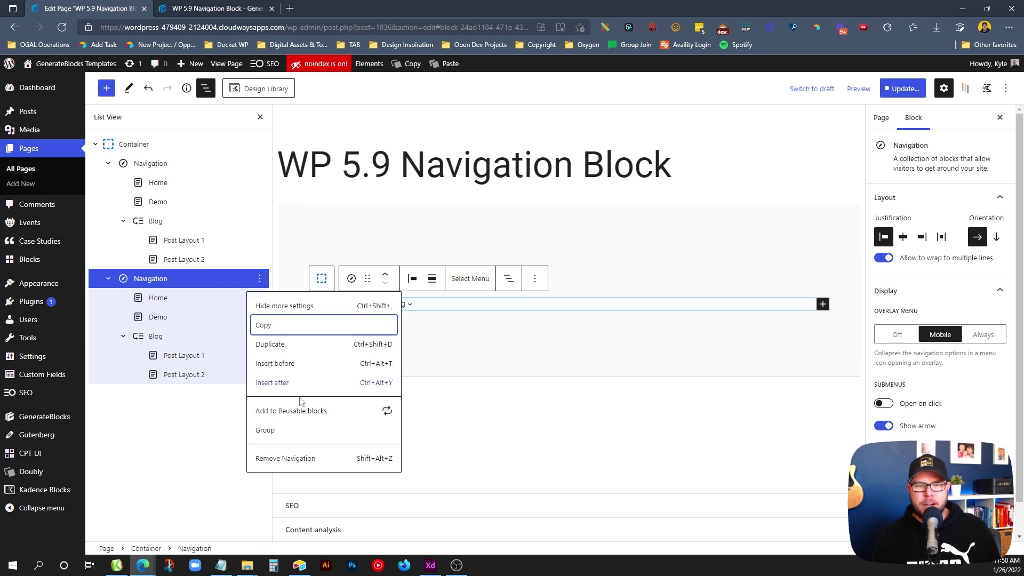
click(324, 457)
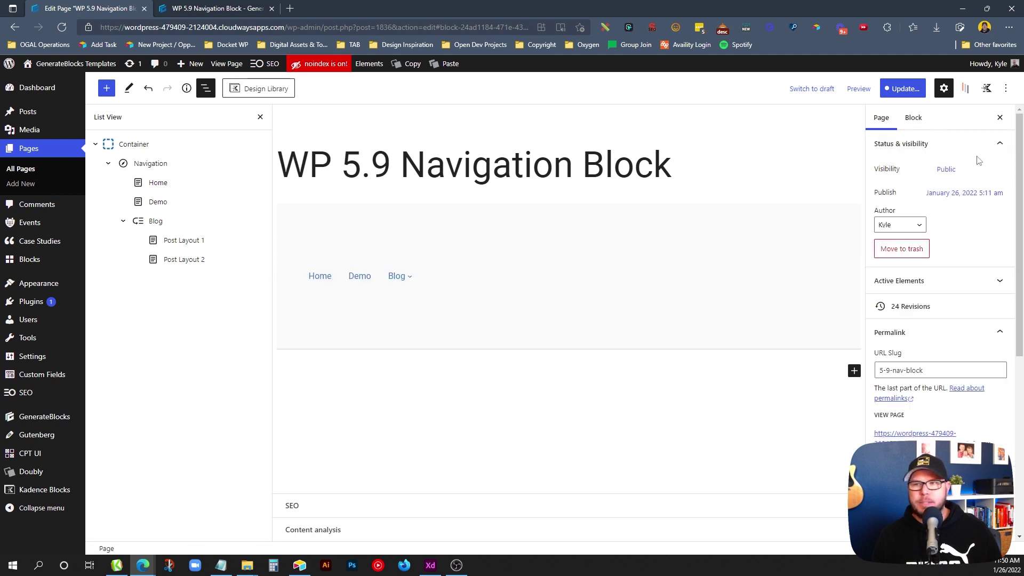
click(913, 92)
click(915, 91)
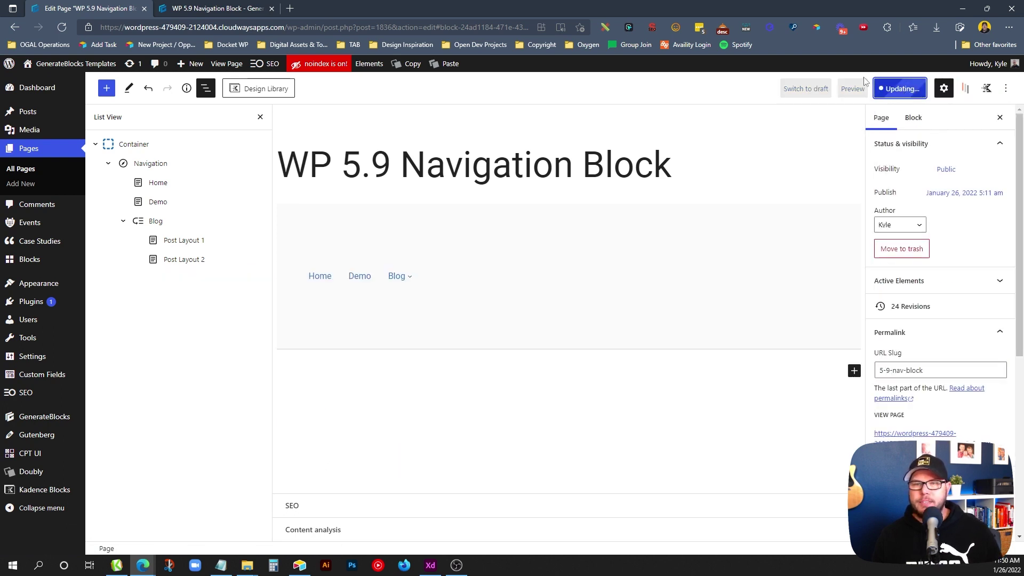
Switch to the front-end page, load it in the Customizer and open the Additional CSS editor.
click(181, 9)
click(200, 28)
key(Return)
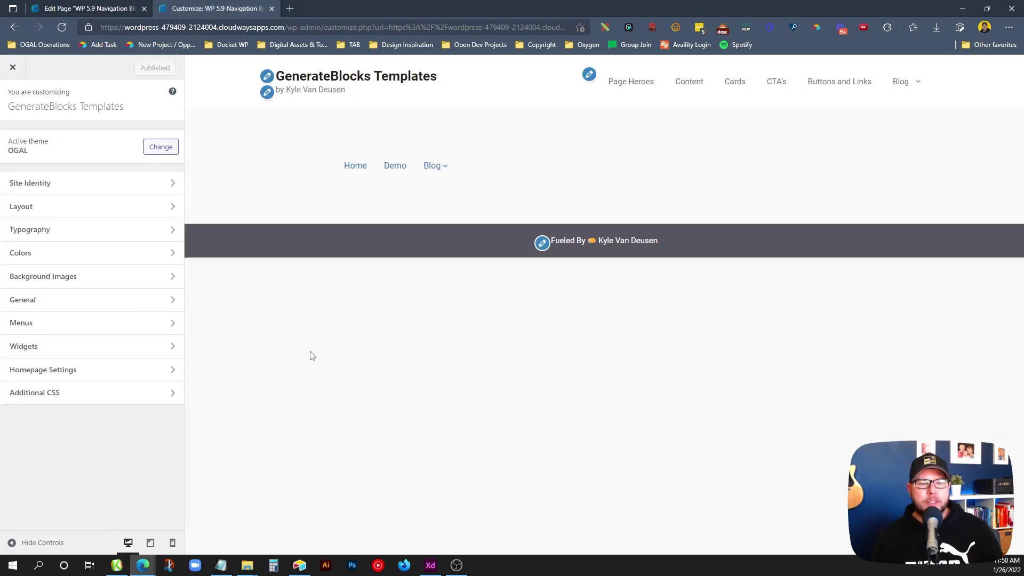
click(53, 399)
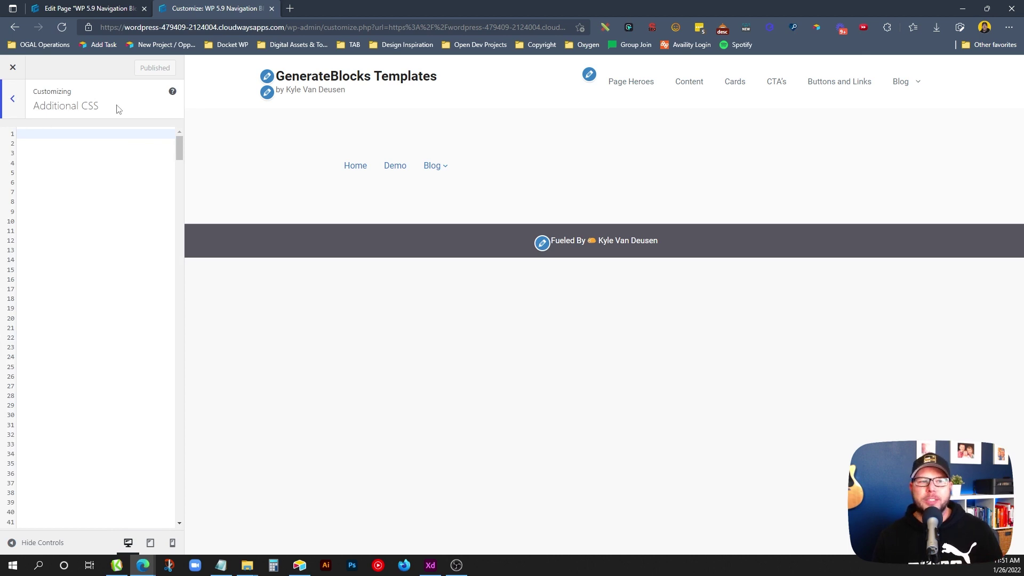
Add a CSS rule for .wp-block-navigation-item that sets the color to #333.
click(93, 131)
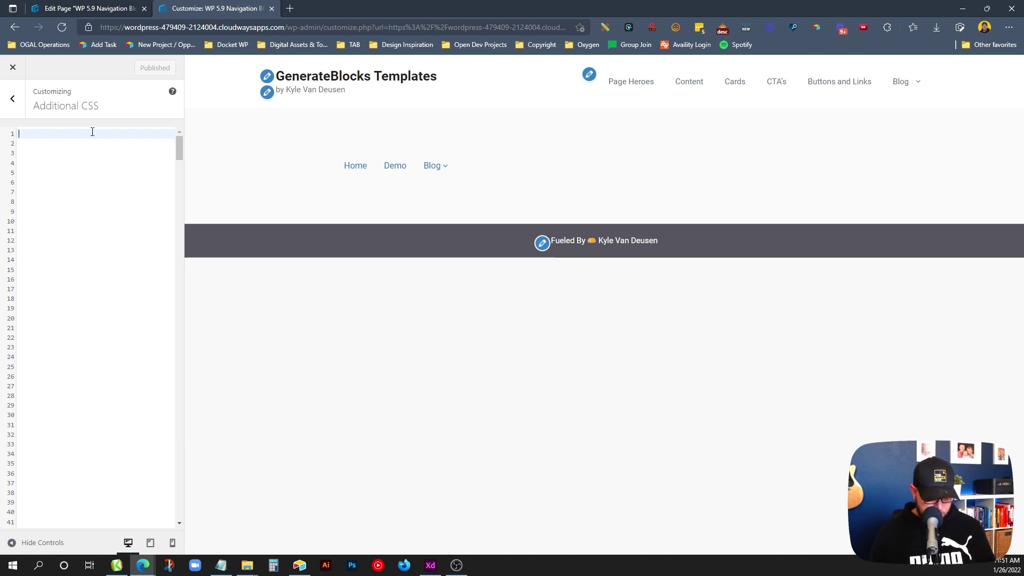
text(.wp-)
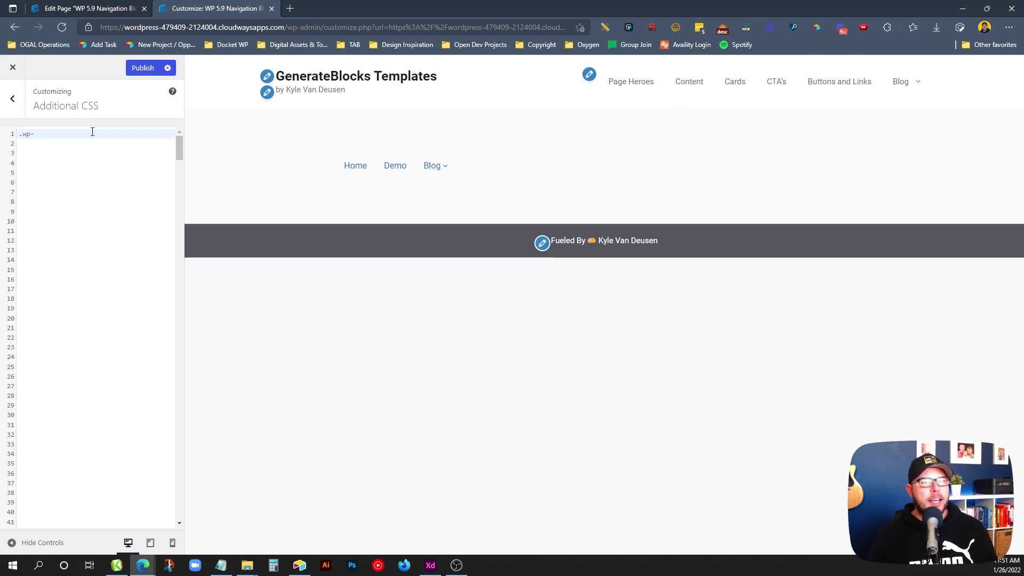
text(block-na)
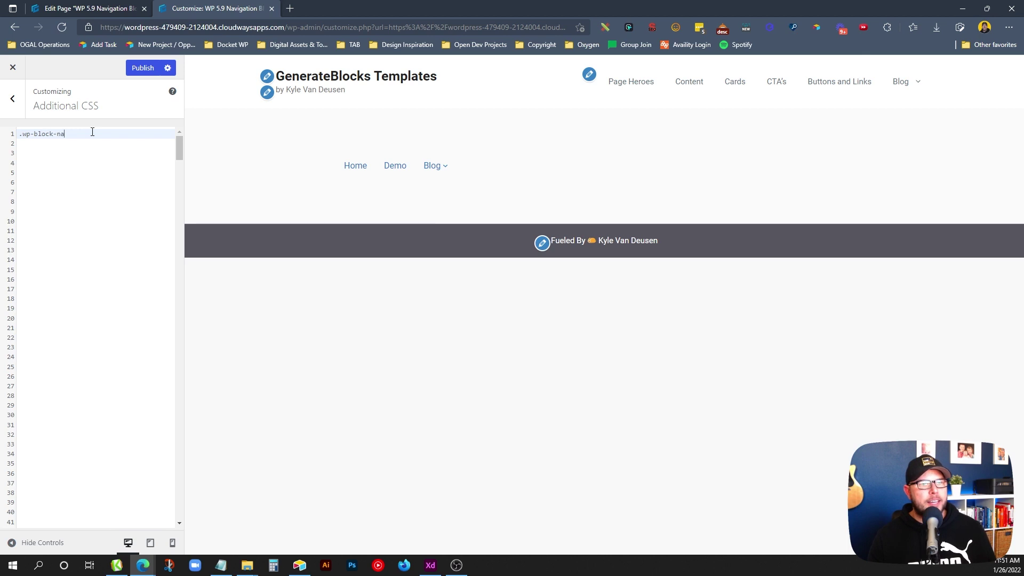
text(vigation-)
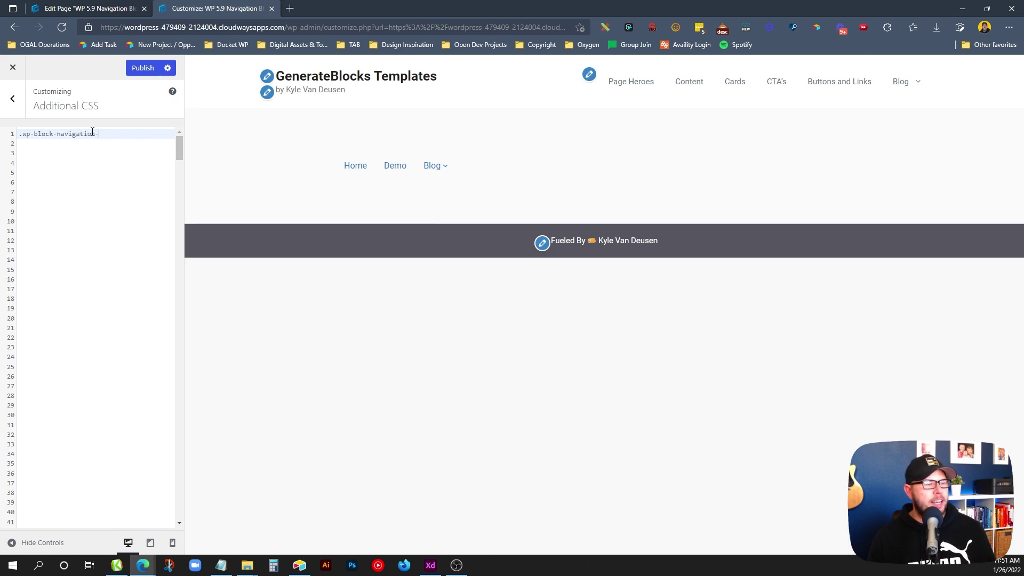
text(item {)
key(Return)
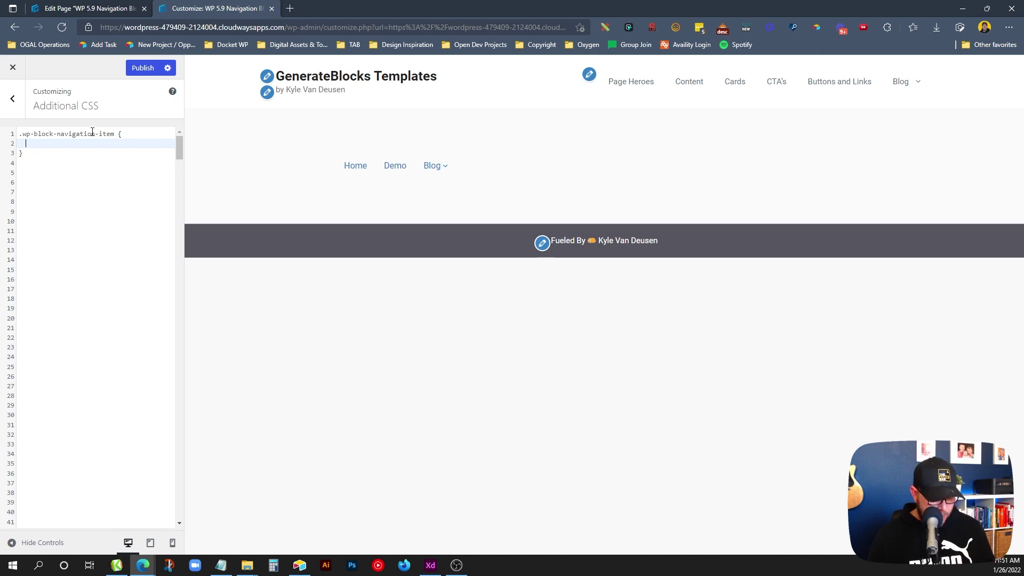
text(color:)
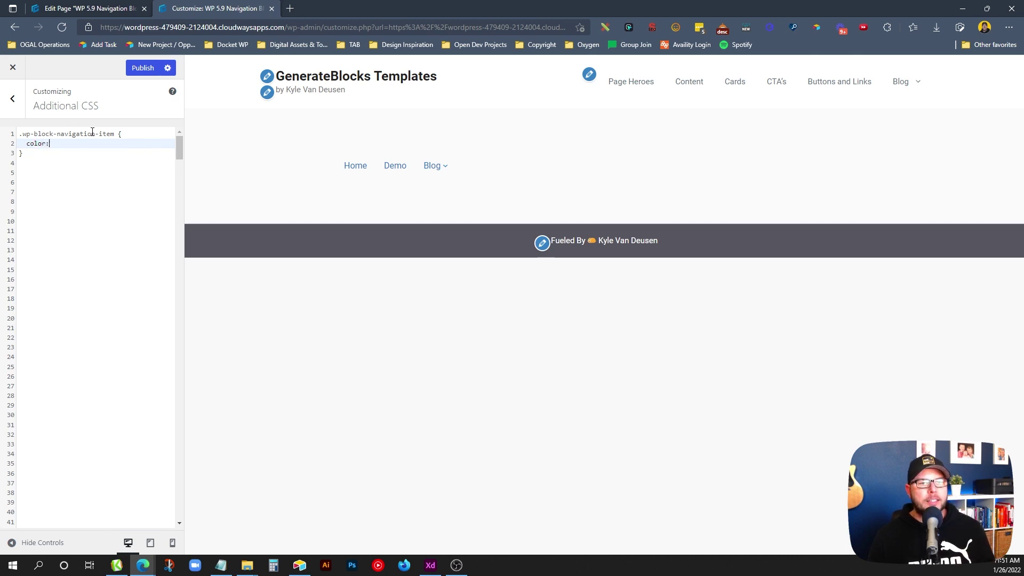
text( #333;)
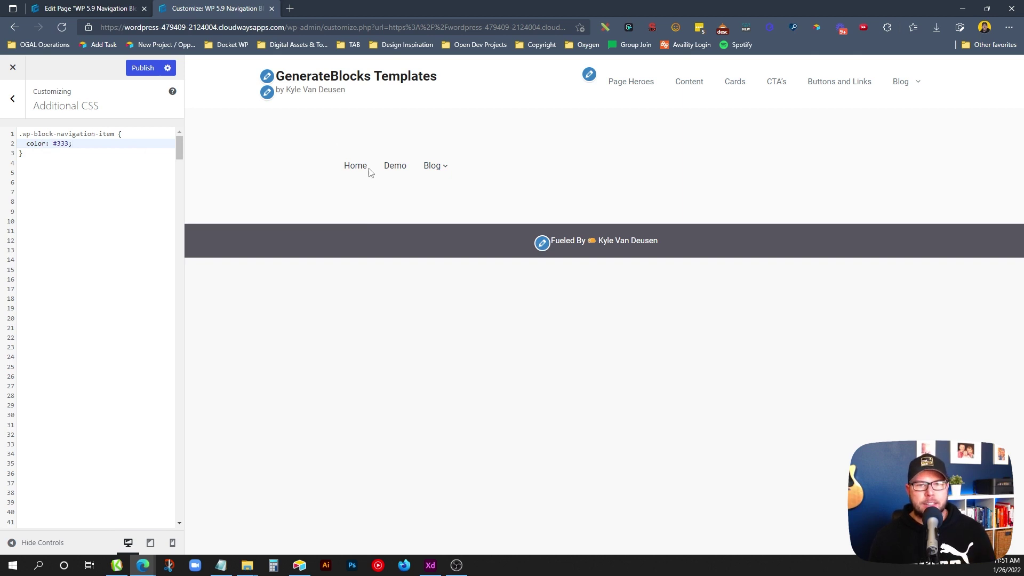
Duplicate the navigation item rule below itself as .wp-block-navigation-item:hover with the color set to blue.
key(ctrl+a)
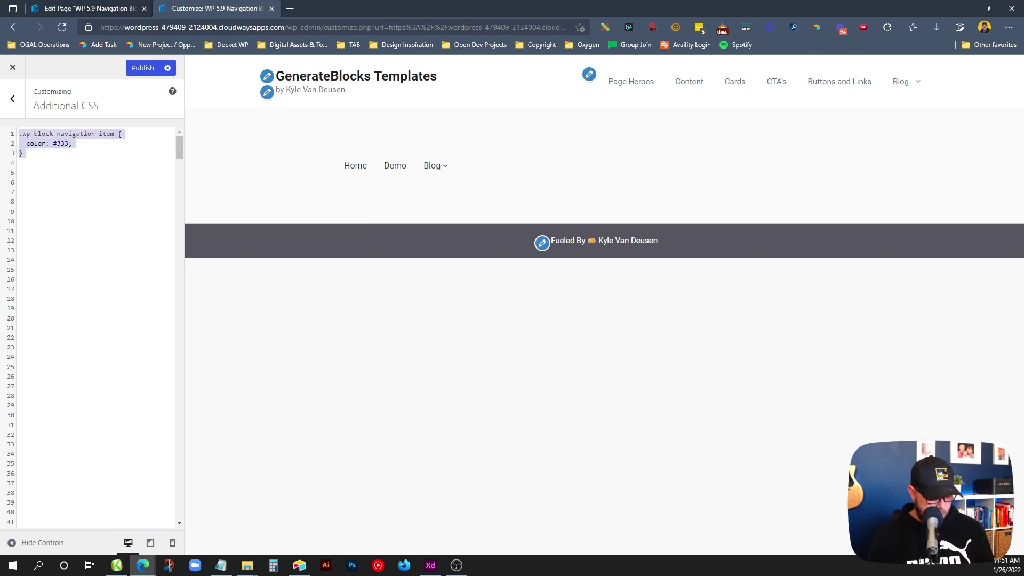
click(48, 155)
click(115, 173)
text(:hover {)
click(78, 182)
double_click(59, 182)
text(blue)
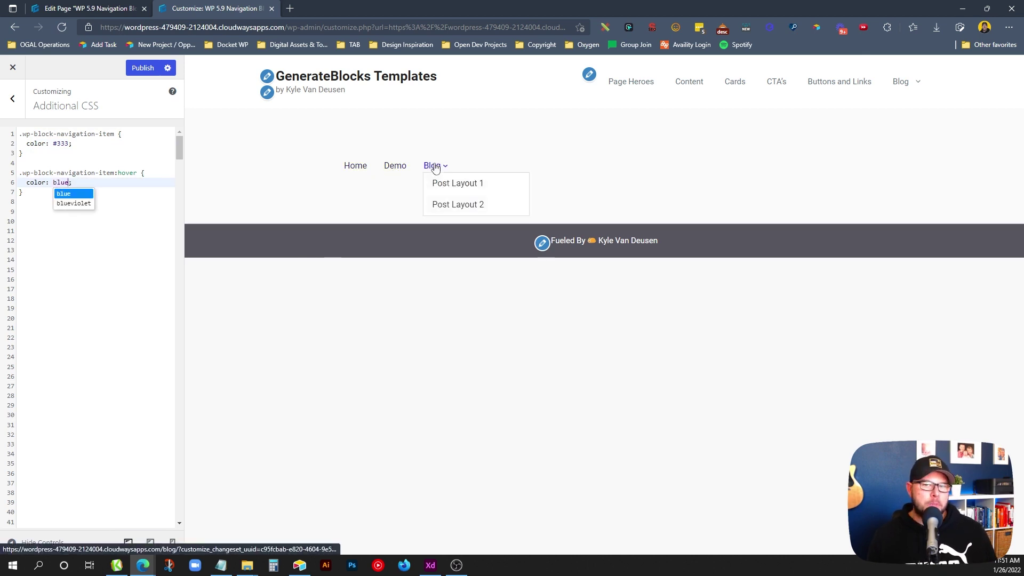
key(Escape)
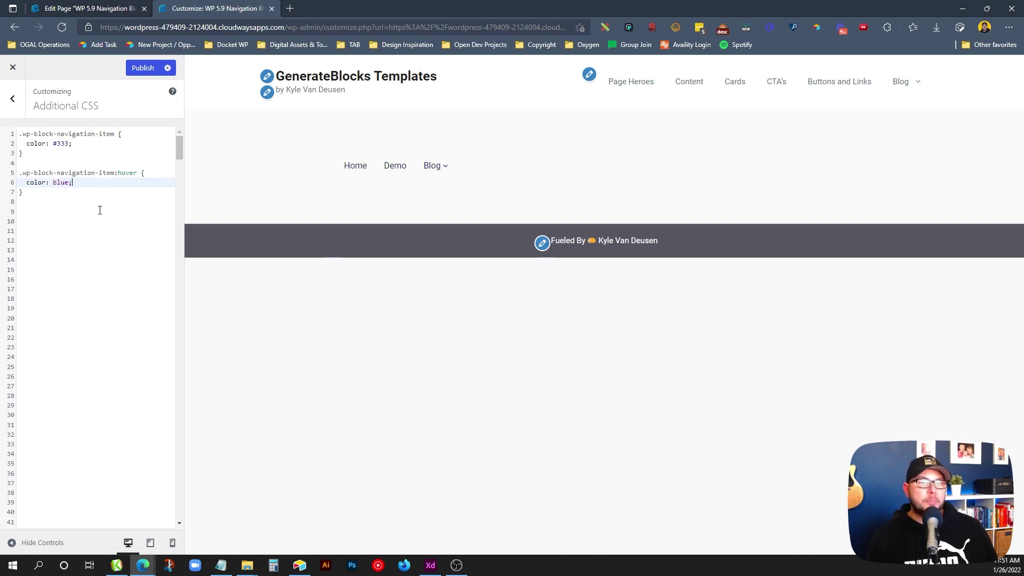
Add a rule for .wp-block-navigation:not(.has-background) .wp-block-navigation__submenu-container with border: none below the hover rule.
click(54, 196)
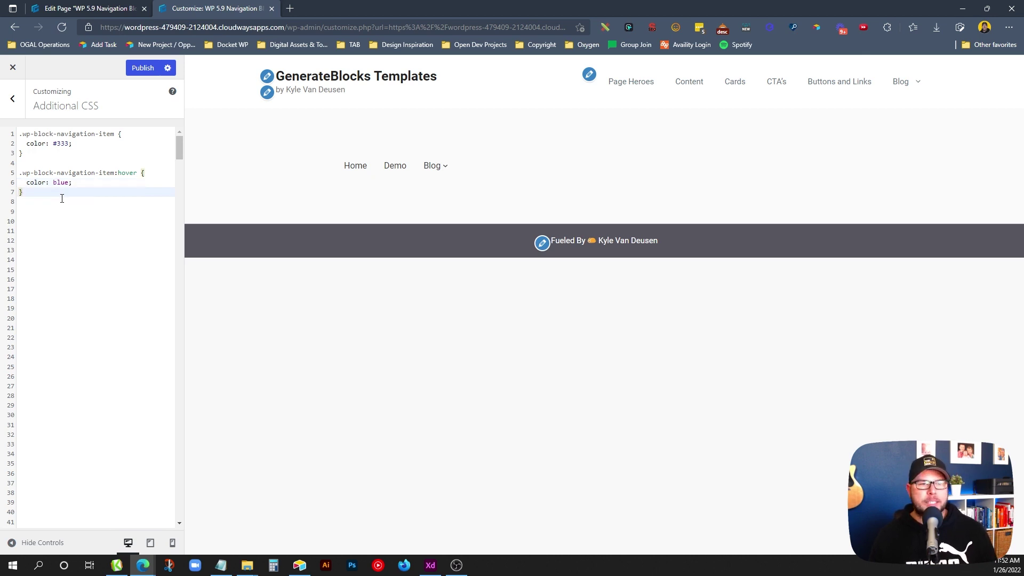
key(Return)
key(Return)
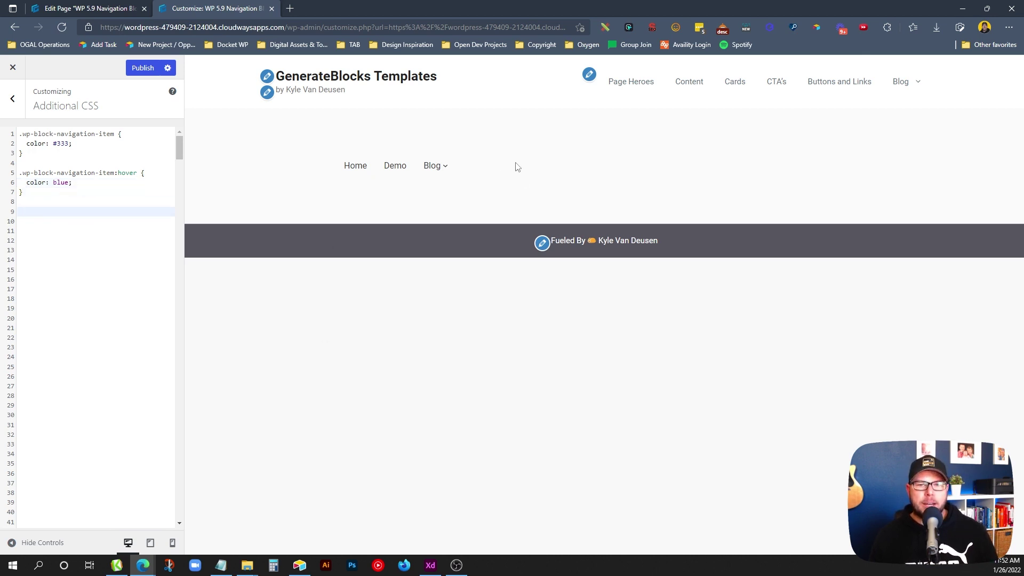
mouse_move(428, 172)
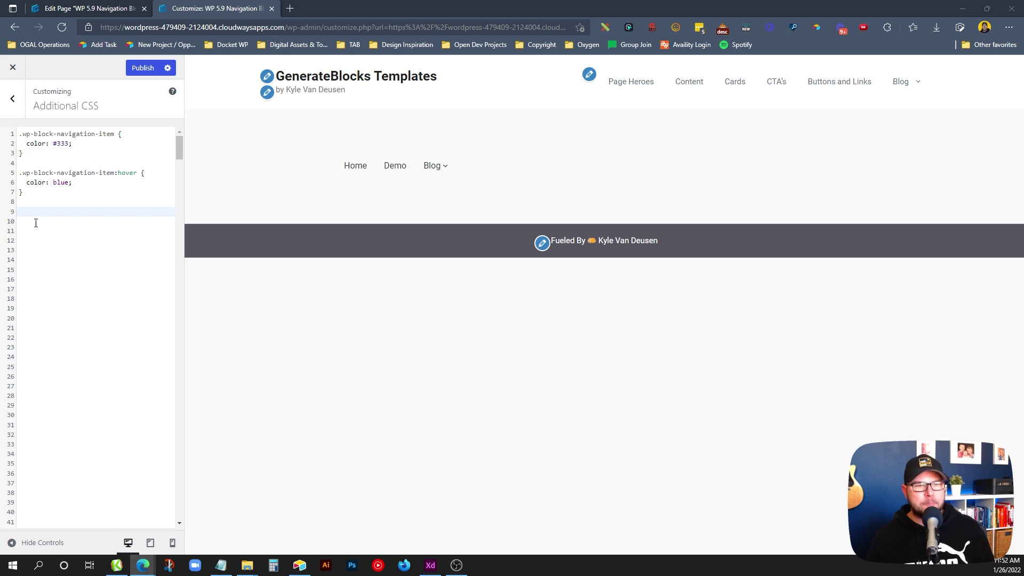
text(.wp-block-navigation:not(.has-background) .wp-block-navigation__submenu-container)
text({)
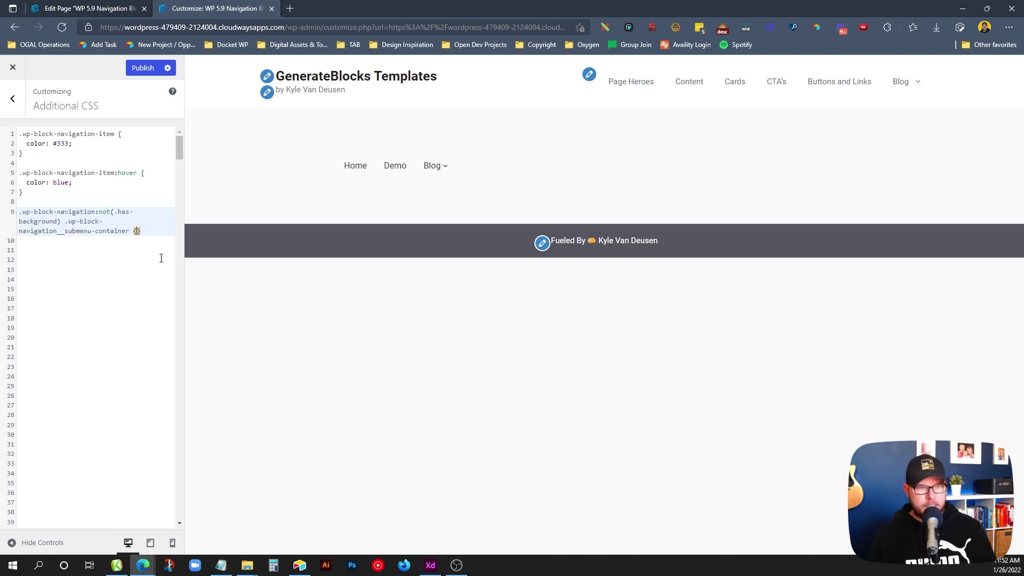
key(Return)
text(bortd)
key(BackSpace)
key(BackSpace)
text(der: none;)
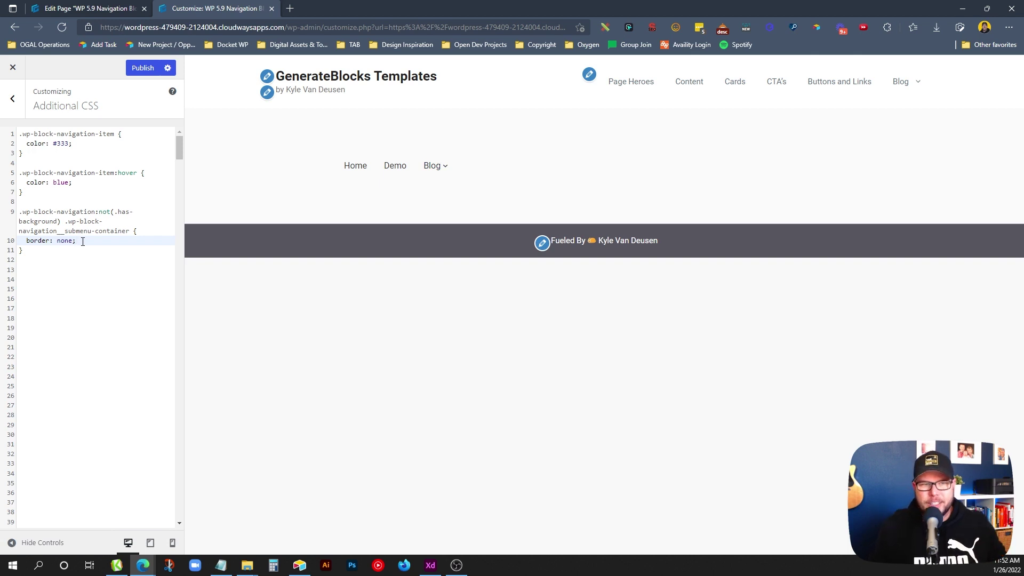
drag(135, 237, 41, 198)
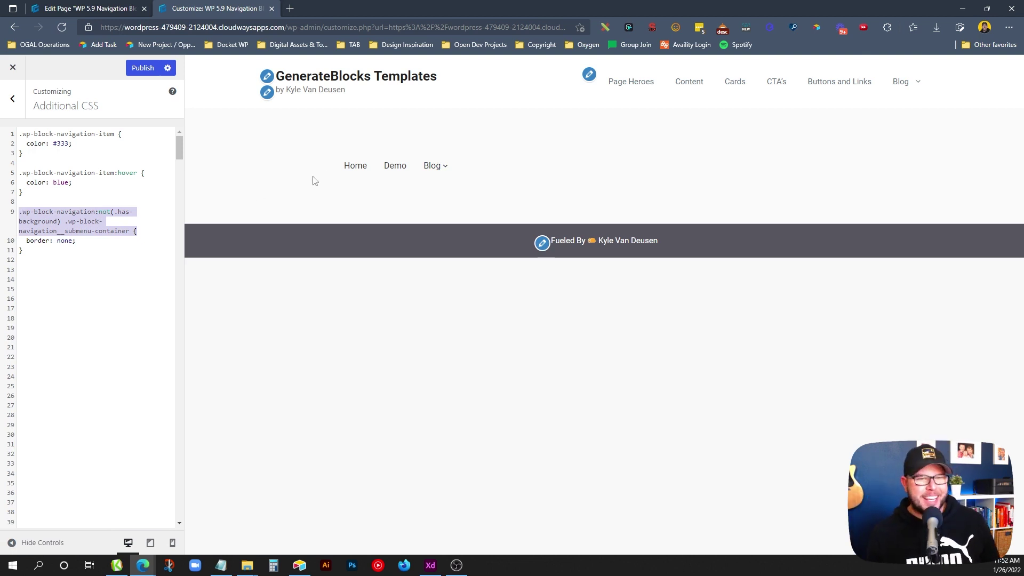
click(122, 311)
scroll(137, 291, down, 1)
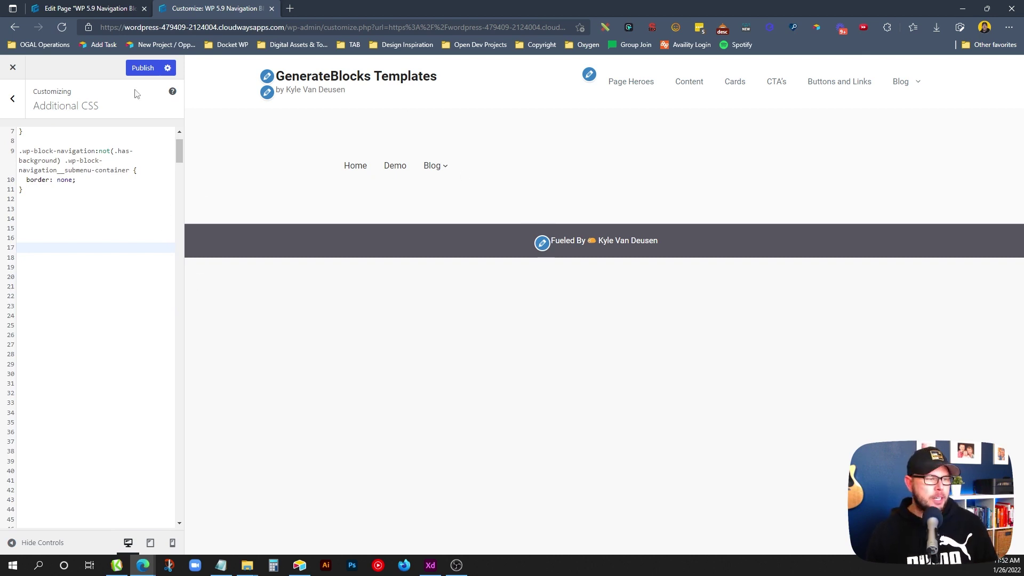
Return to the page editor and add the CTA's page as a link after Blog in the Navigation block.
click(105, 8)
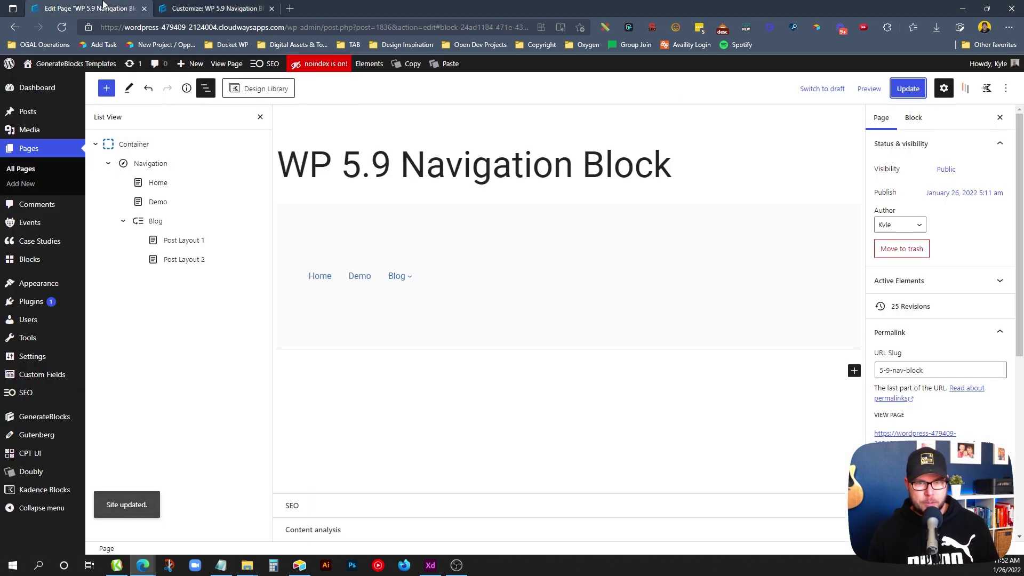
click(156, 221)
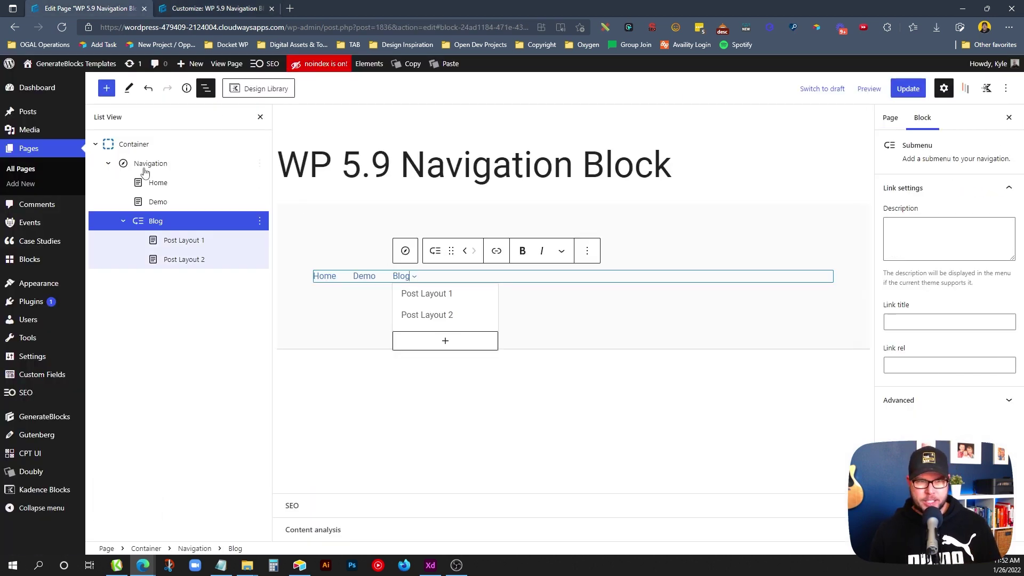
click(206, 172)
click(821, 277)
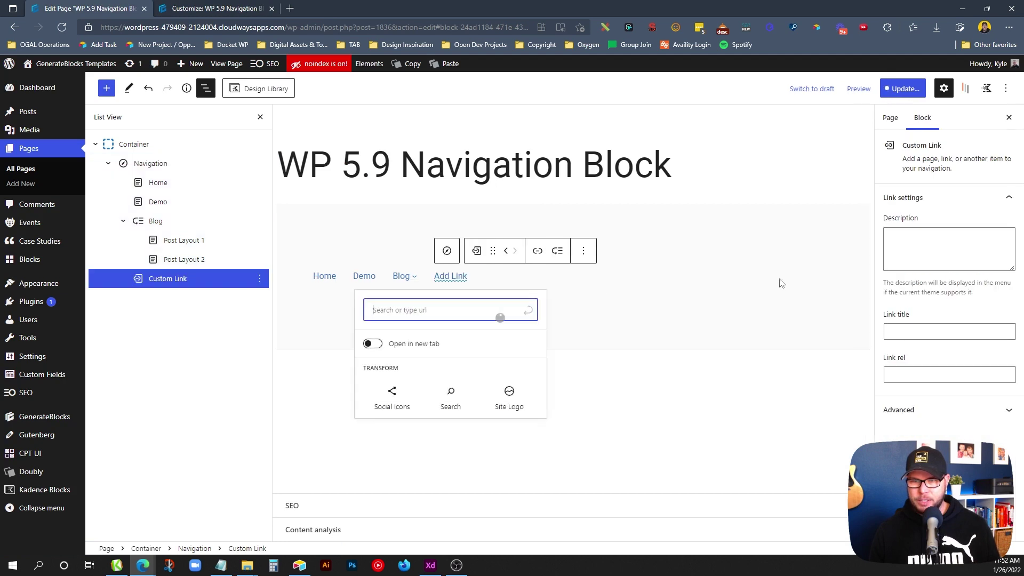
text(CTA)
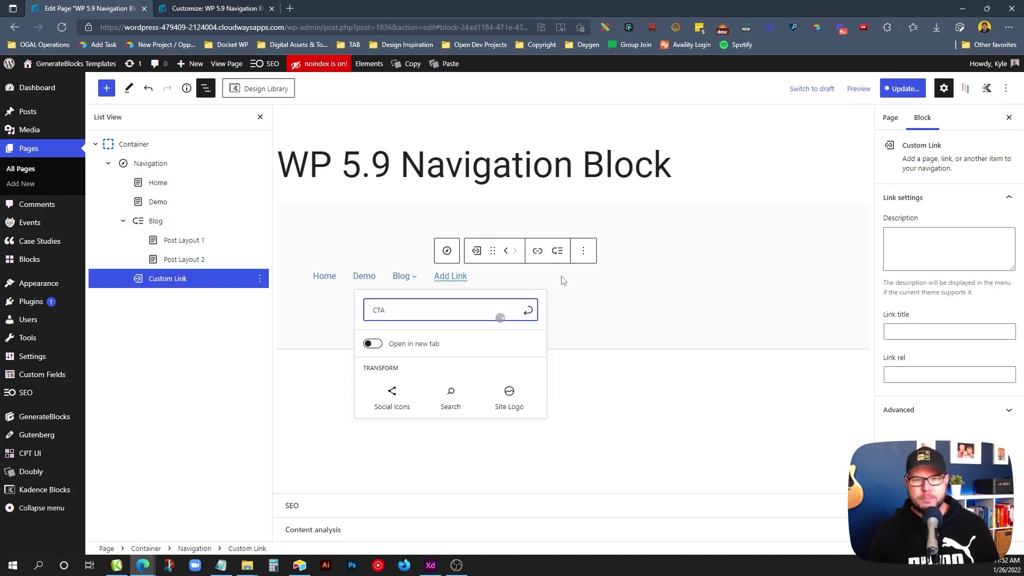
click(435, 342)
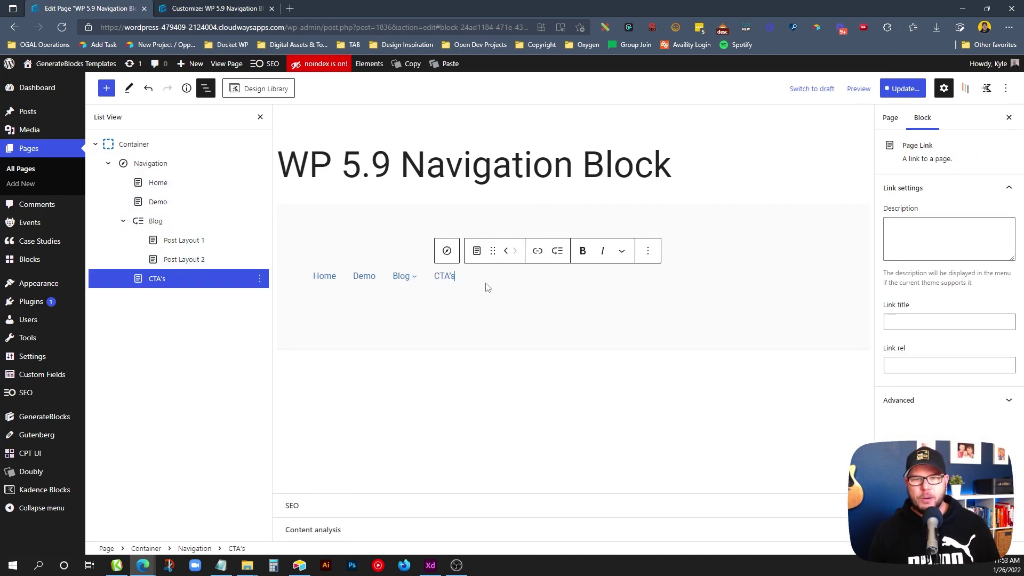
Give the CTA's link the additional CSS class button-demo and save the page with its menu.
click(445, 280)
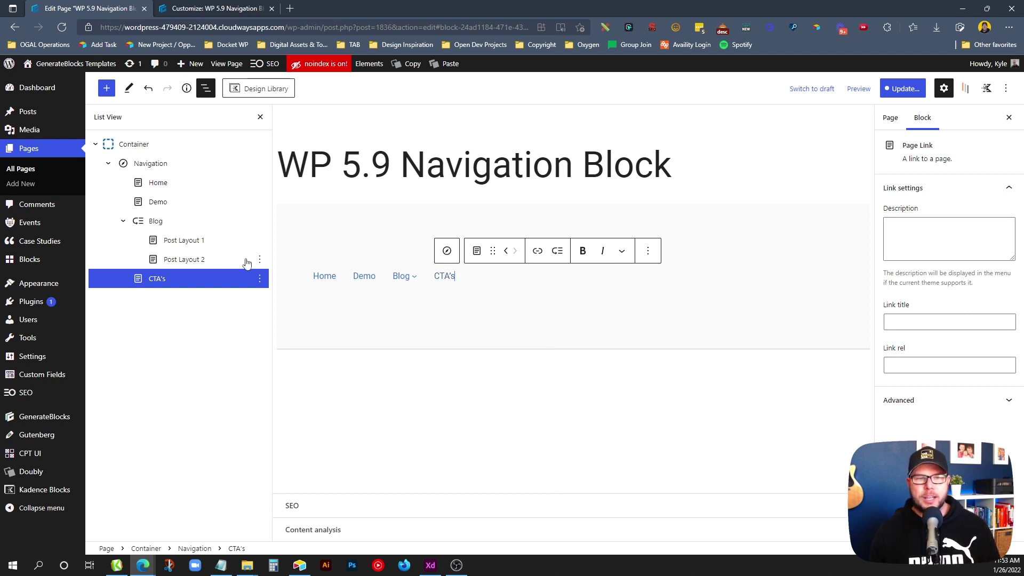
click(950, 400)
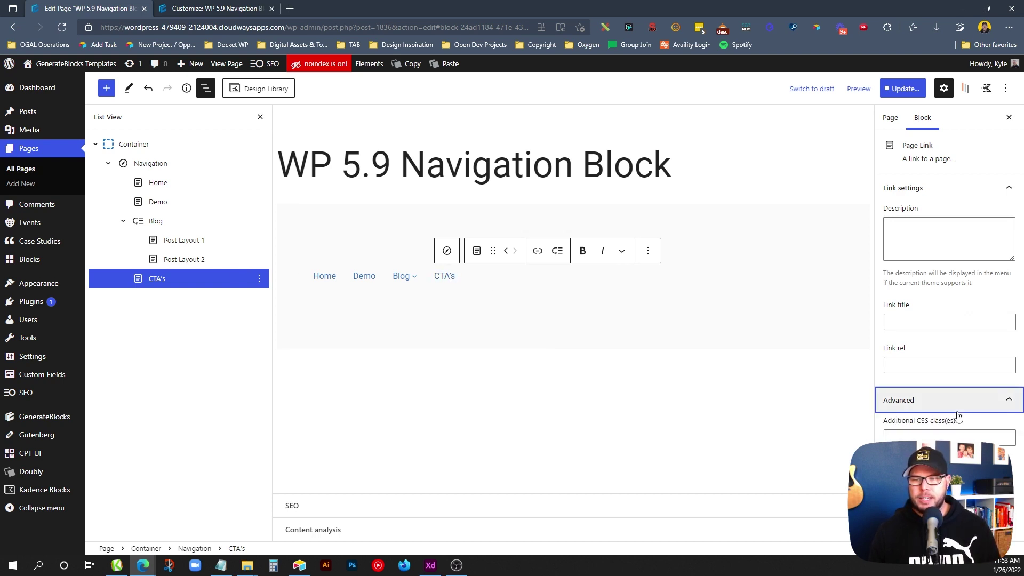
click(926, 439)
text(button-c)
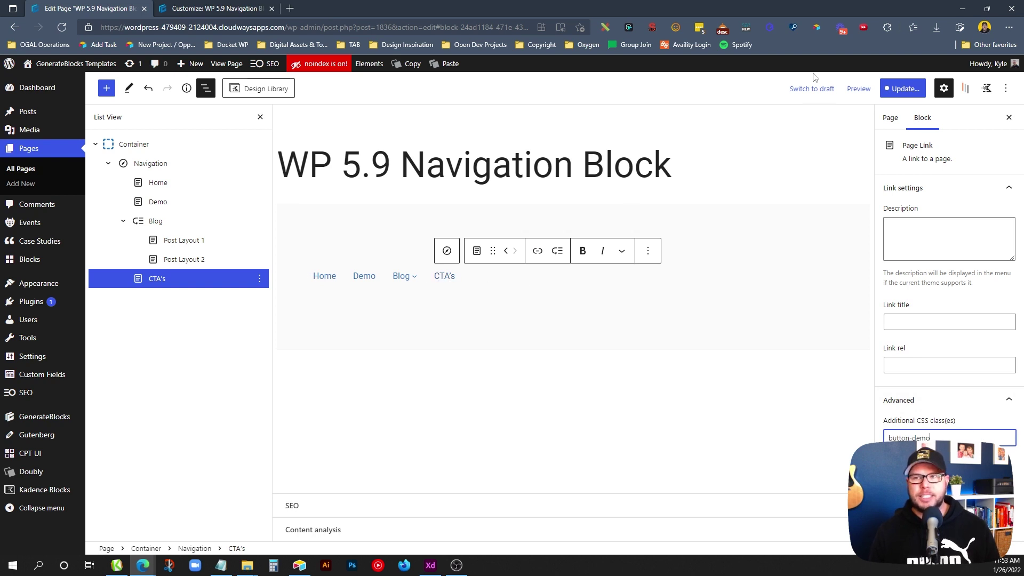
click(905, 92)
click(910, 88)
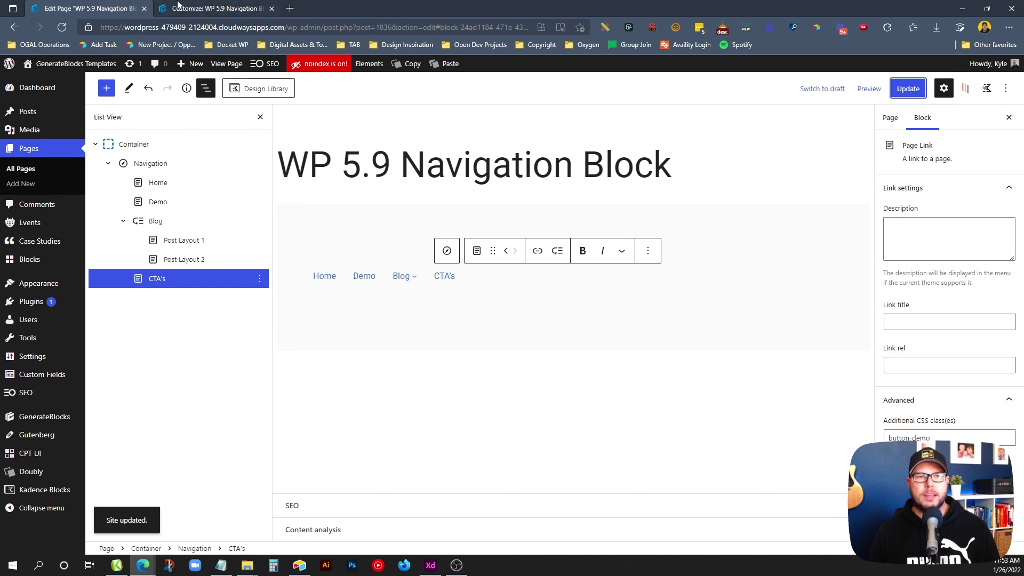
Publish the pending custom CSS in the Customizer and reopen Additional CSS at the end of the existing rules.
click(224, 8)
click(143, 68)
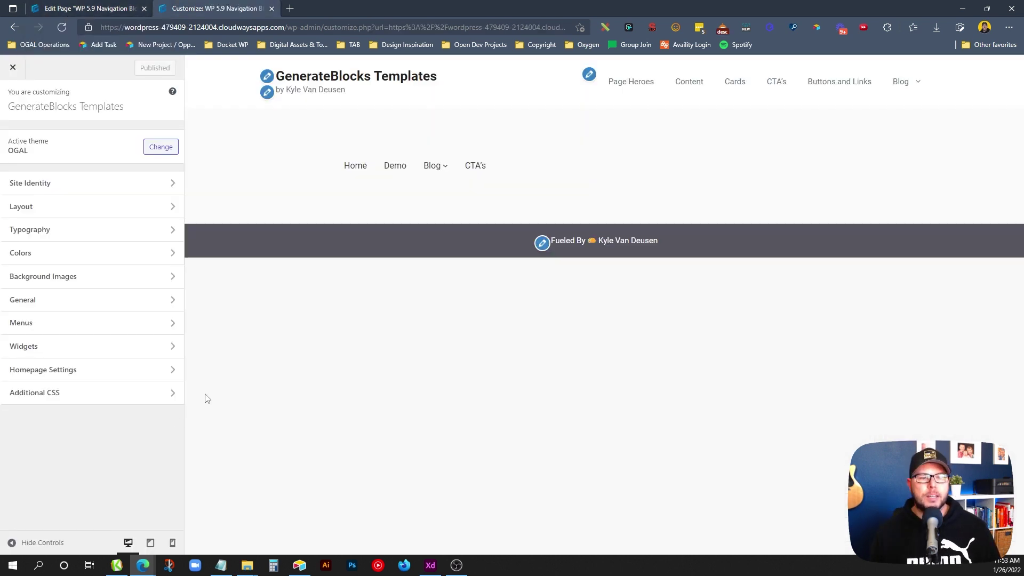
click(168, 390)
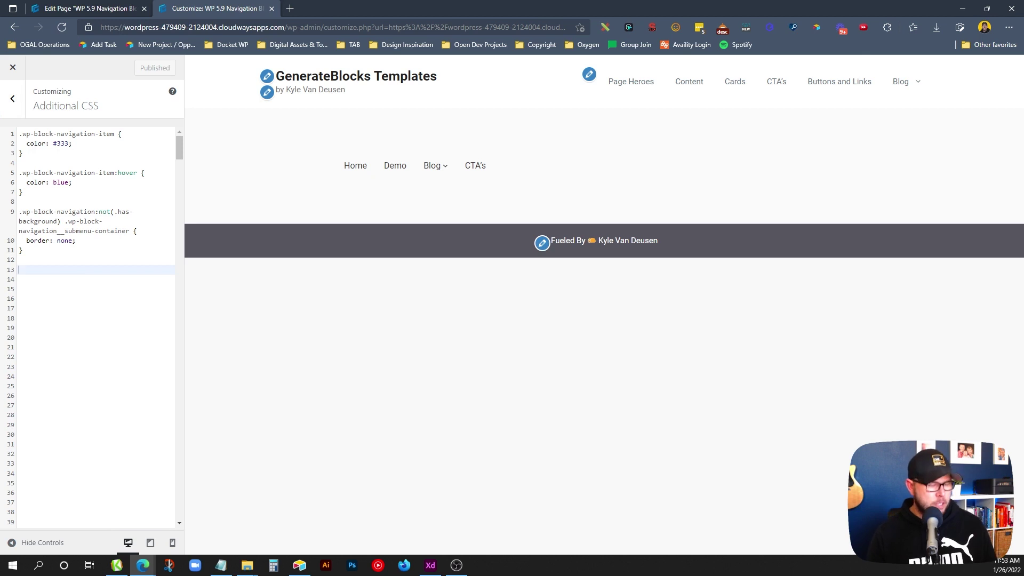
Add a rule for .button-demo .wp-block-navigation-item__content with background-color: blue below the submenu container rule.
text(.)
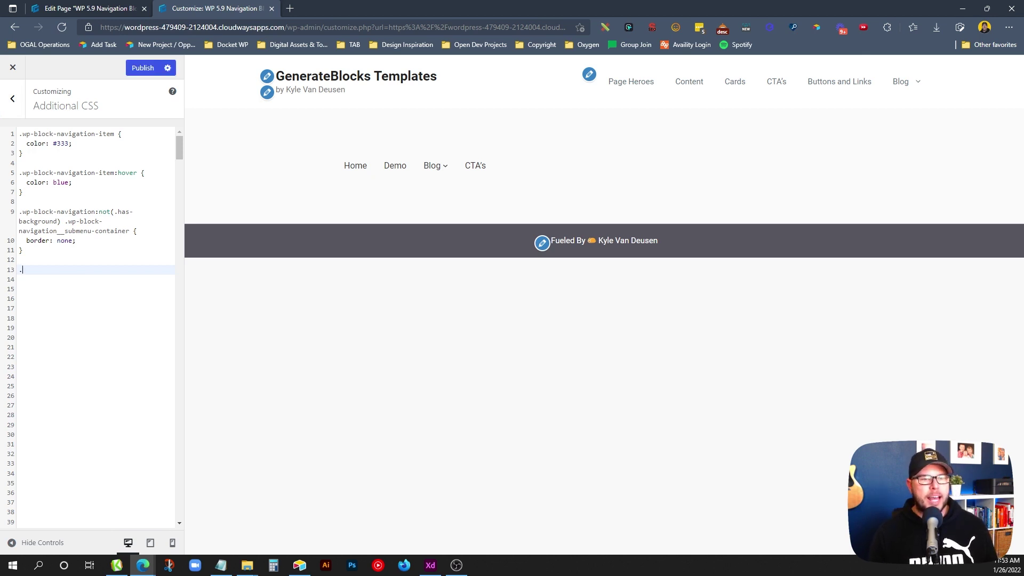
text(button-demo)
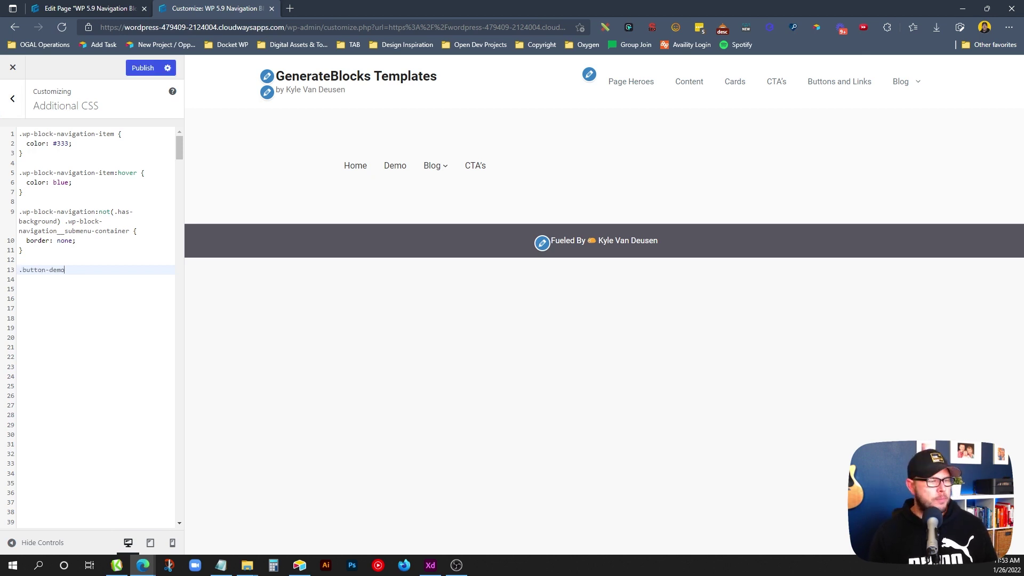
text( .wp-block)
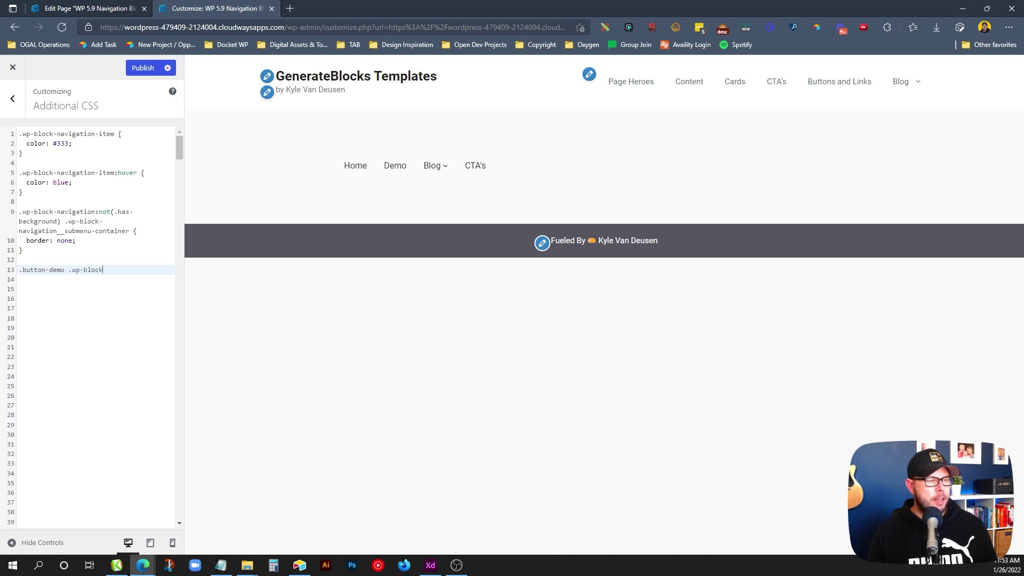
text(-navigation-item__content {)
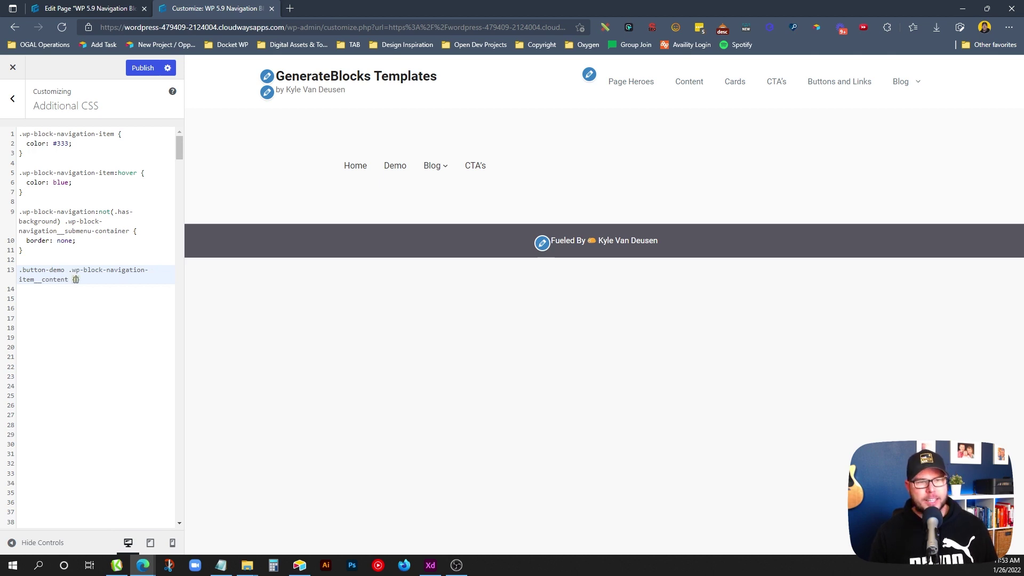
key(Return)
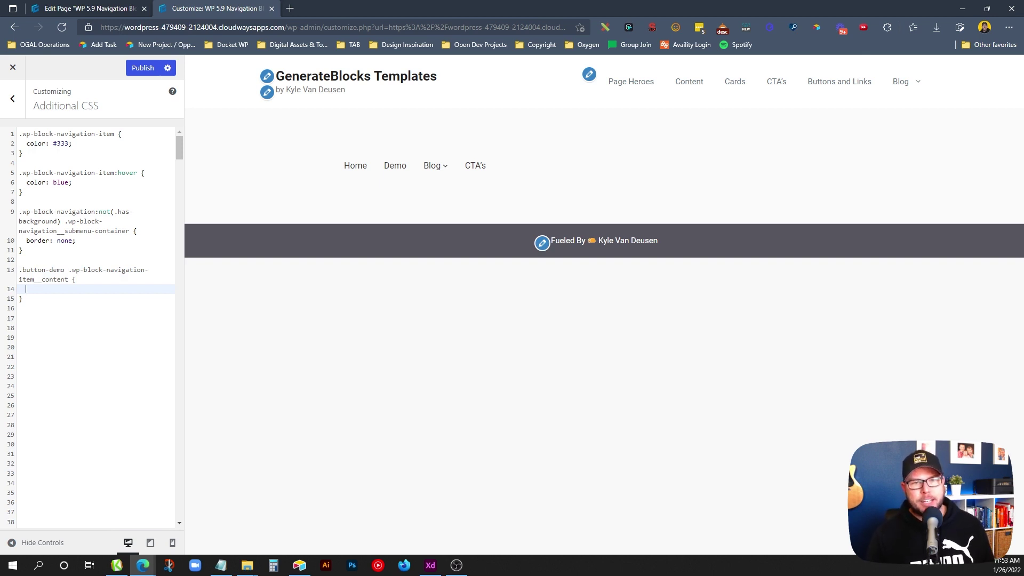
text(backround-color: blue;)
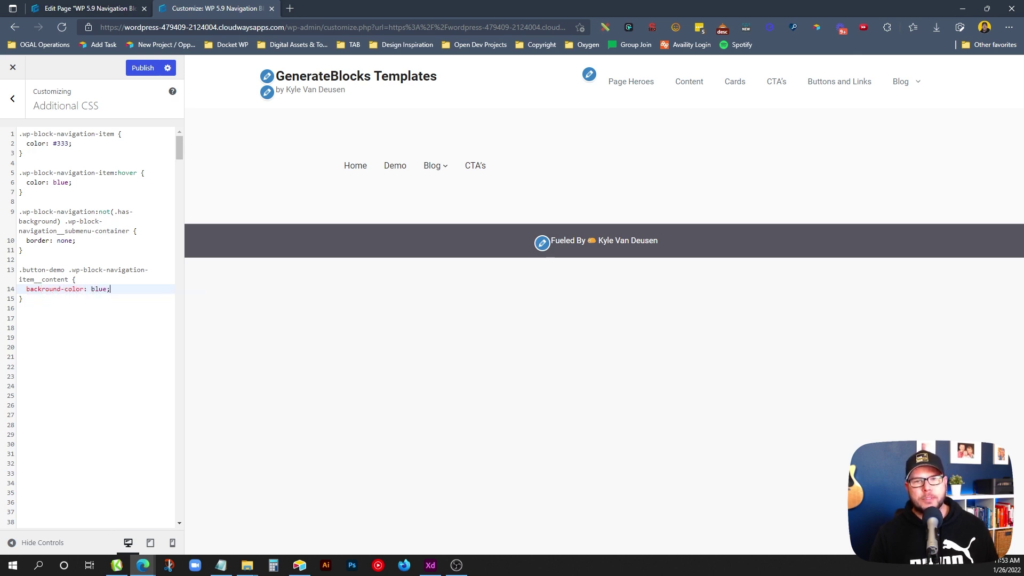
click(42, 293)
text(g)
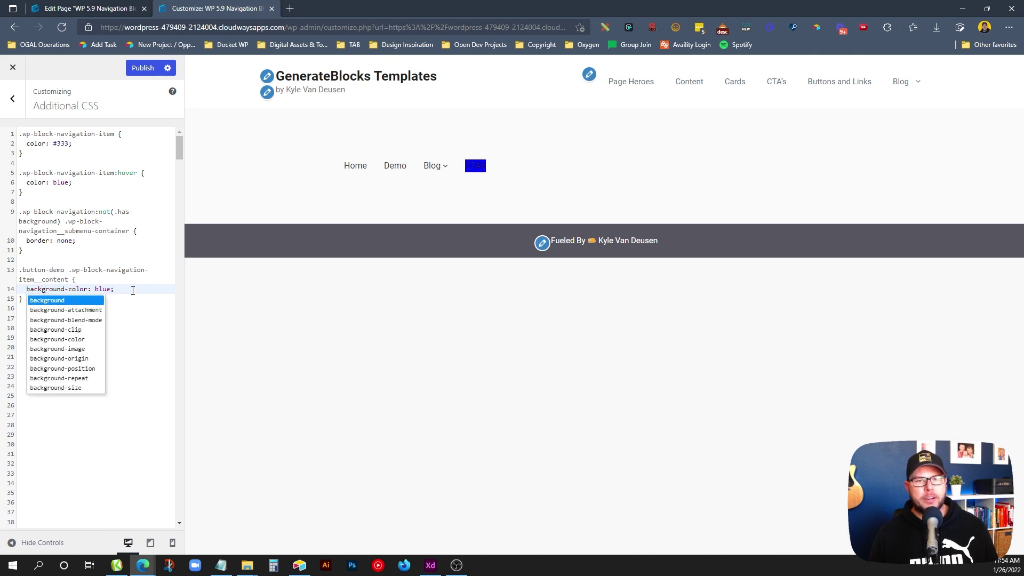
Give the .button-demo content rule color: white and padding: .5em 1.5em.
click(133, 287)
key(Return)
text(col)
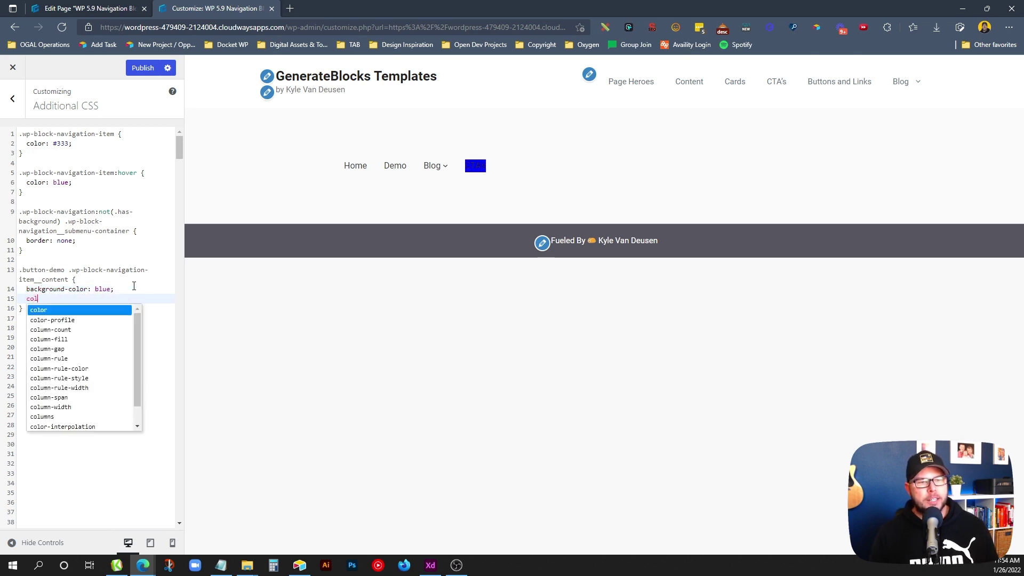
text(or: white;)
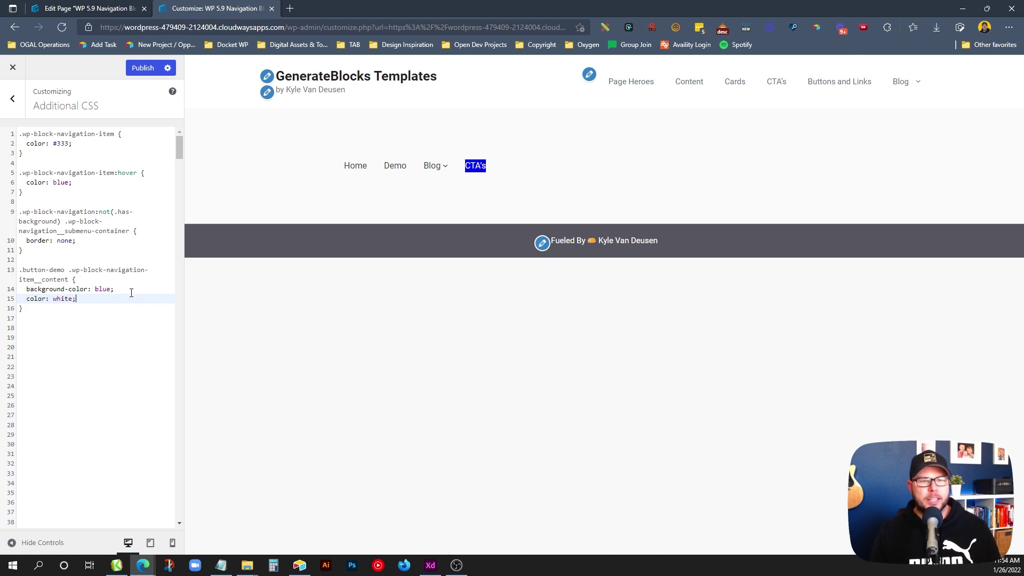
key(Return)
text(padding)
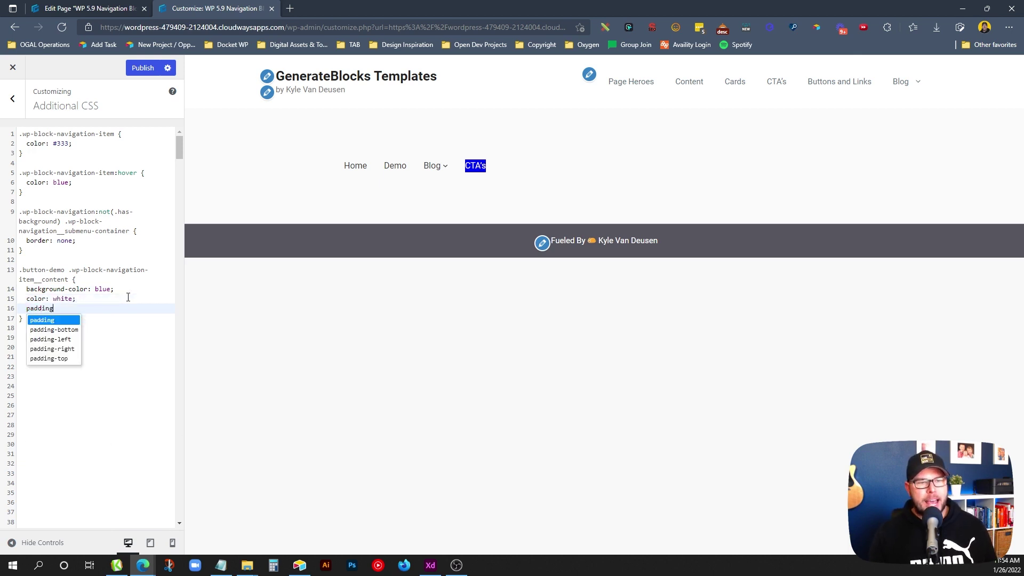
text(: .5)
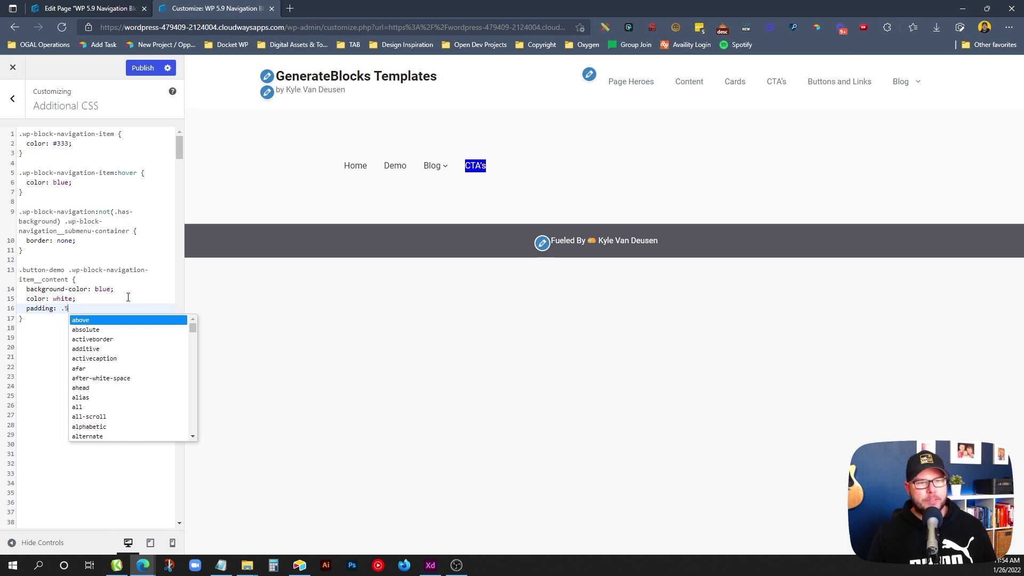
text(em 1.5e)
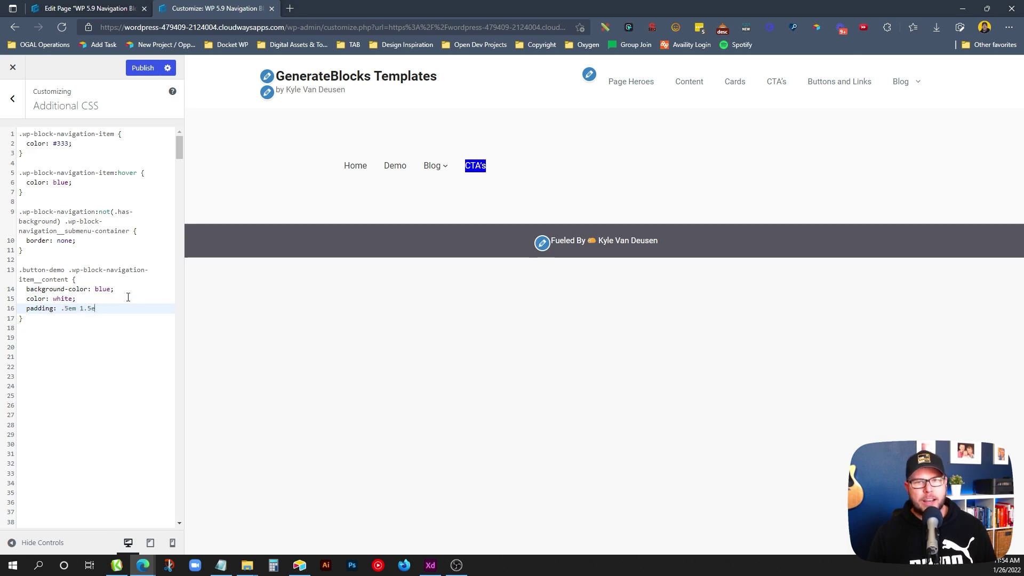
text(m;)
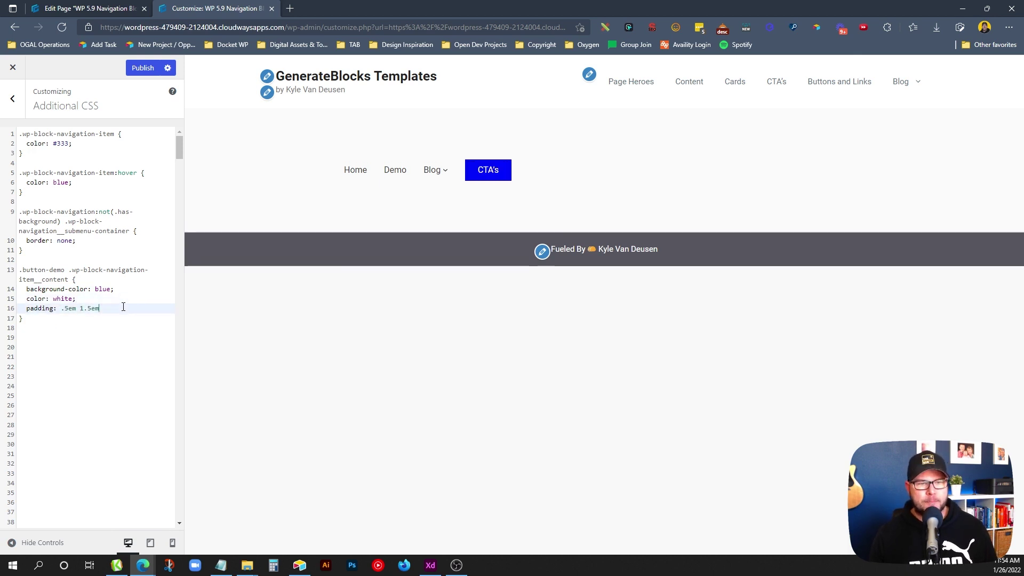
Round the button-like link's corners by adding border-radius: 4px to the .button-demo content rule.
key(Return)
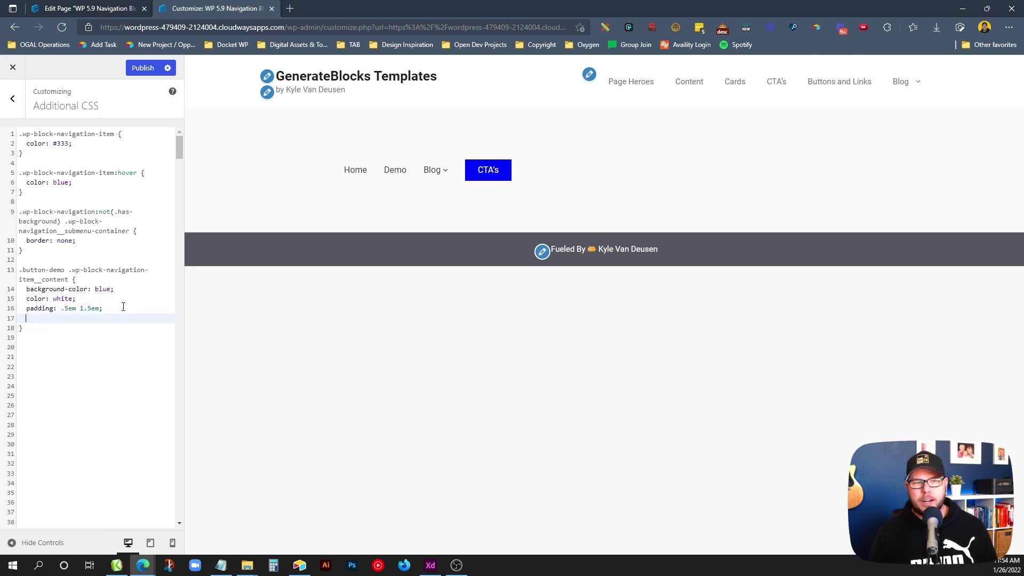
text(border-ra)
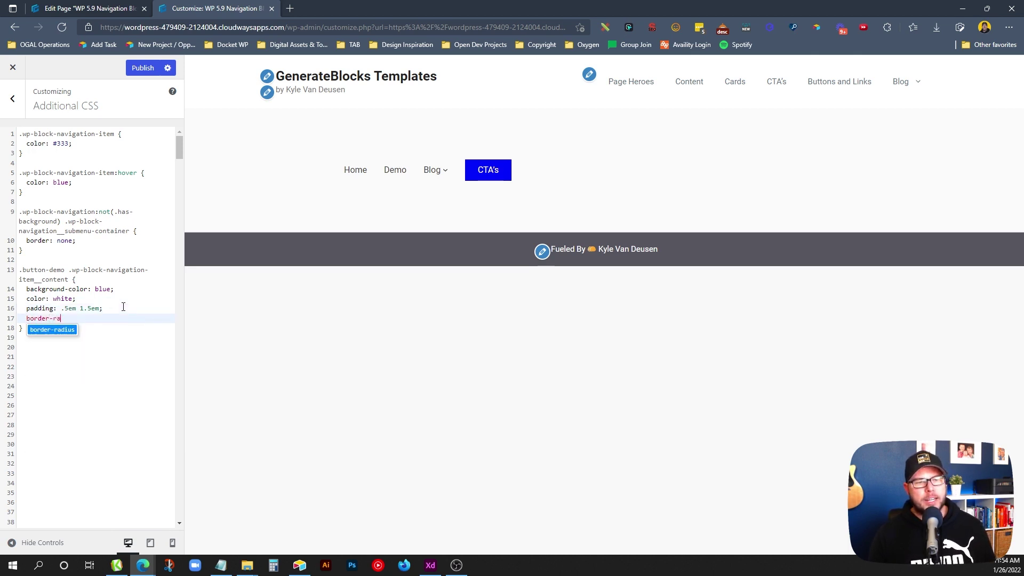
text(dius: 4px;)
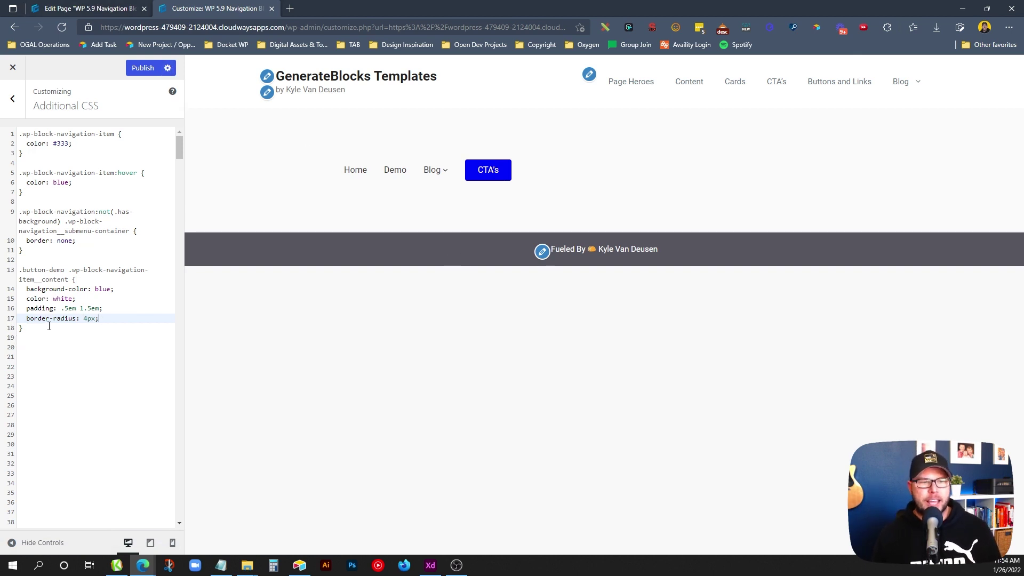
drag(45, 332, 20, 270)
click(96, 331)
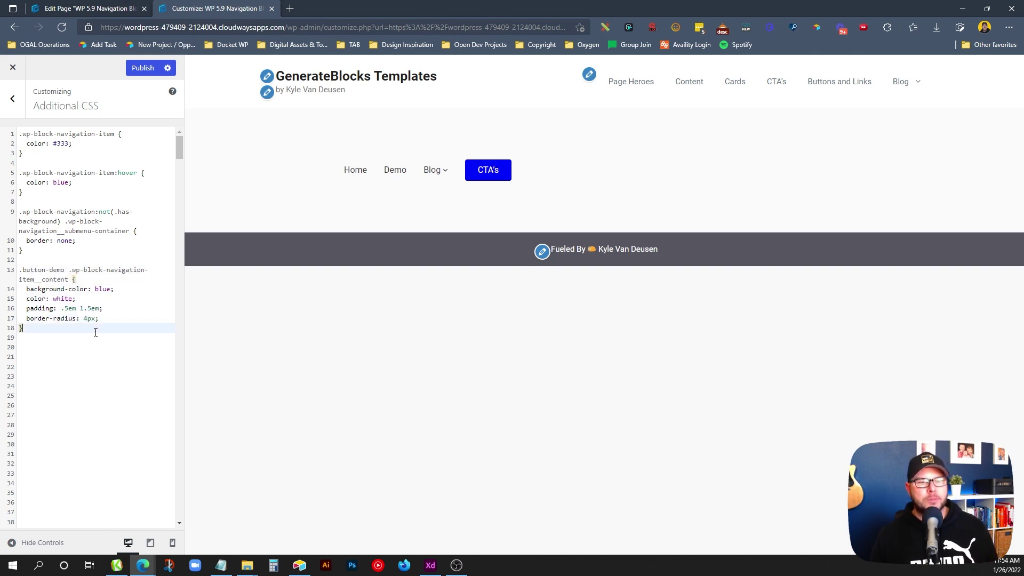
Reuse the button selector for a .button-demo .wp-block-navigation-item__content:hover rule with background-color: green below the existing rule.
triple_click(66, 279)
key(ctrl+c)
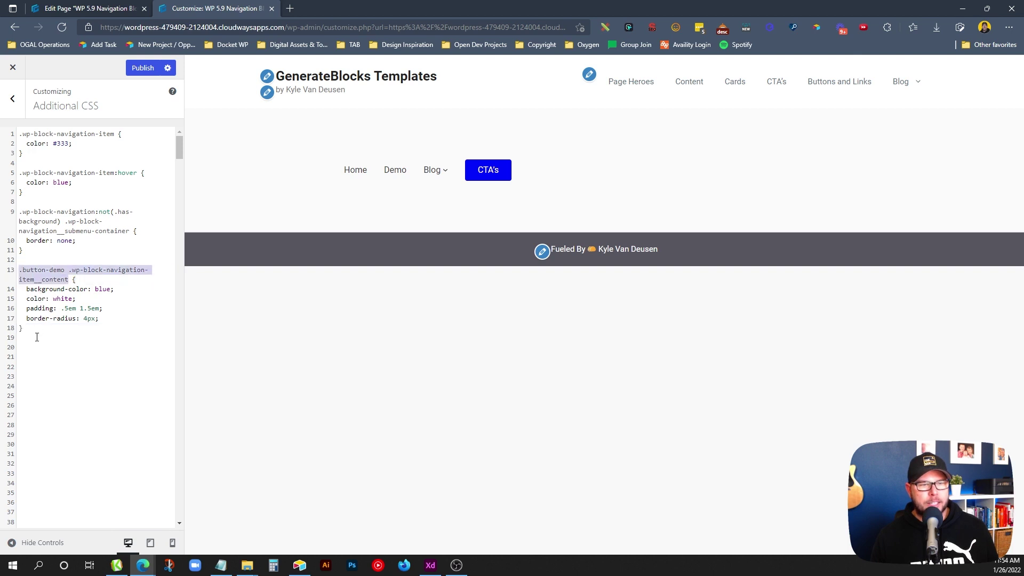
click(26, 338)
key(Return)
key(Return)
key(ctrl+v)
text(:hover {)
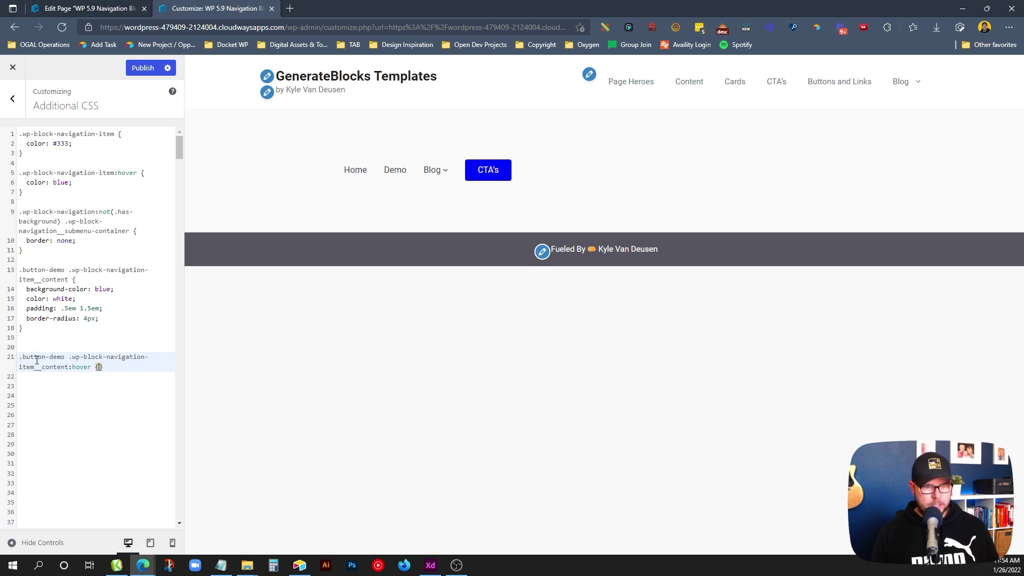
key(Return)
text(background)
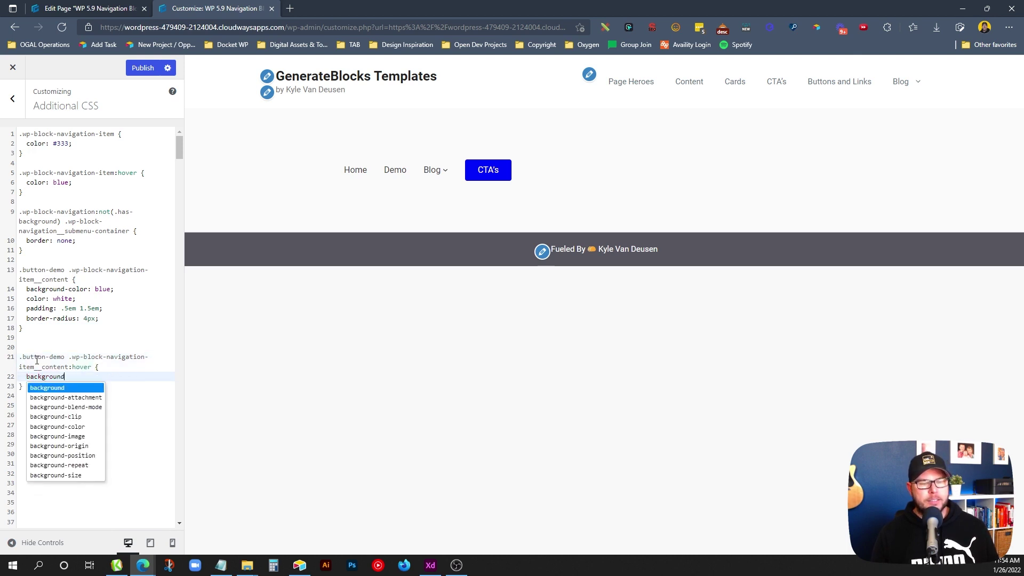
text(-color: )
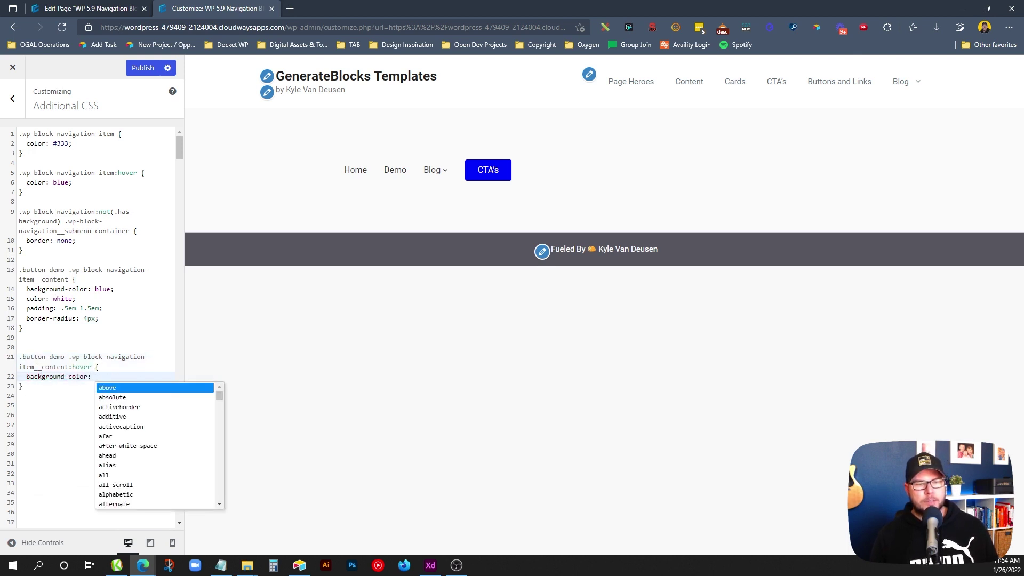
text(green;)
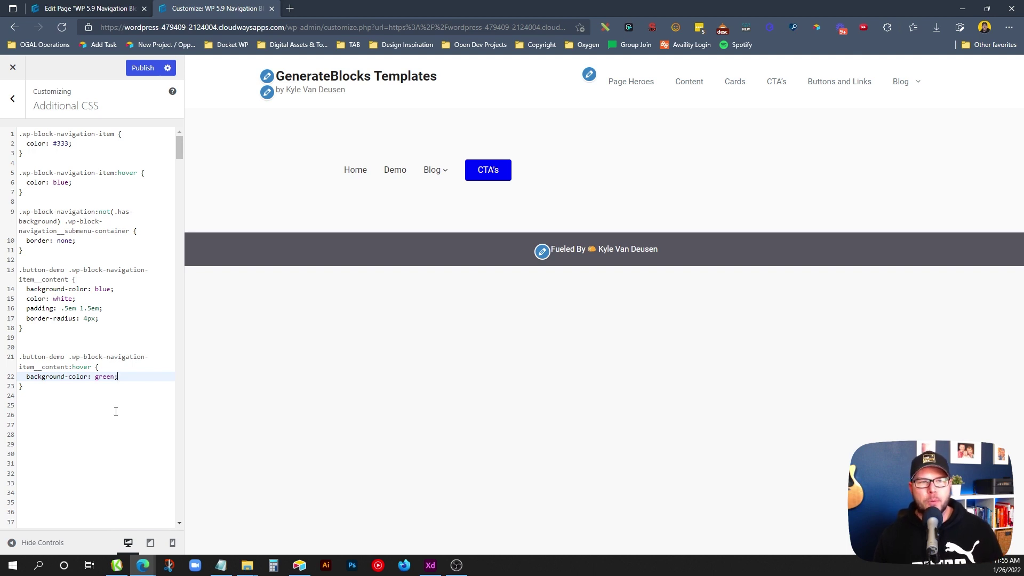
Preview the page at mobile size and open the Navigation block's overlay menu to check the CTA's link.
click(172, 543)
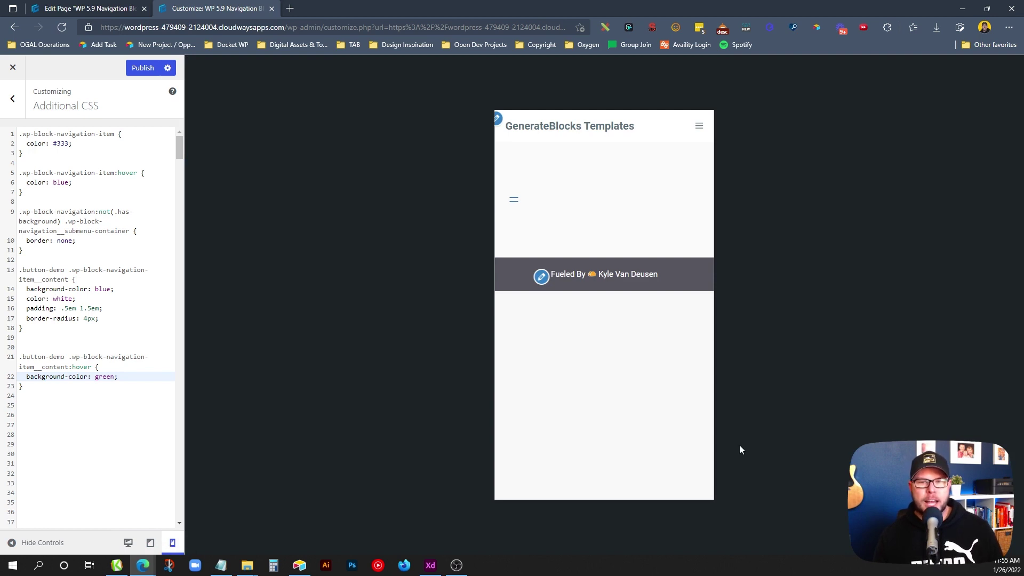
click(519, 207)
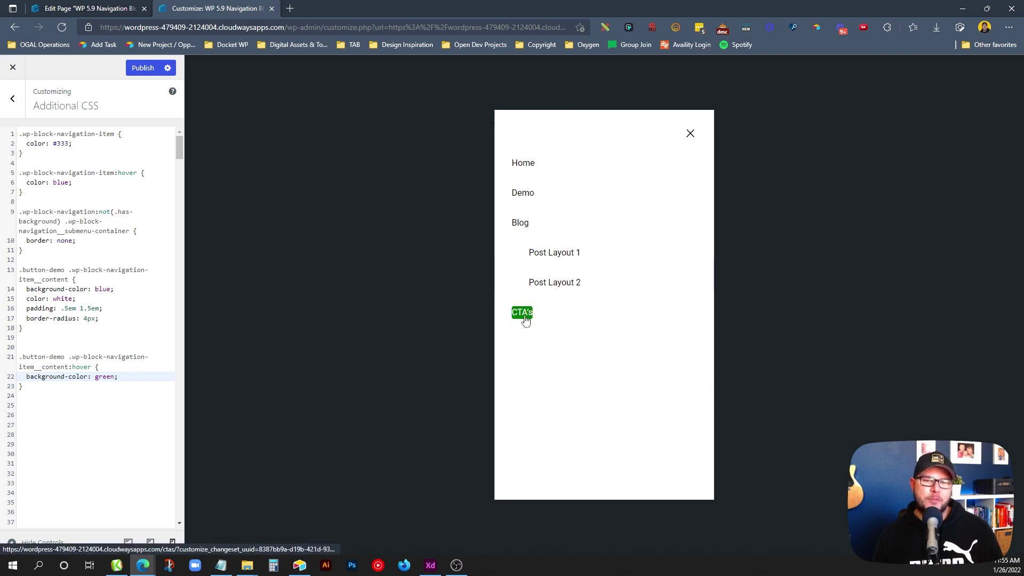
Insert a blank line above the .button-demo content rule, then publish the custom CSS with the mobile menu overlay closed.
click(49, 261)
key(Return)
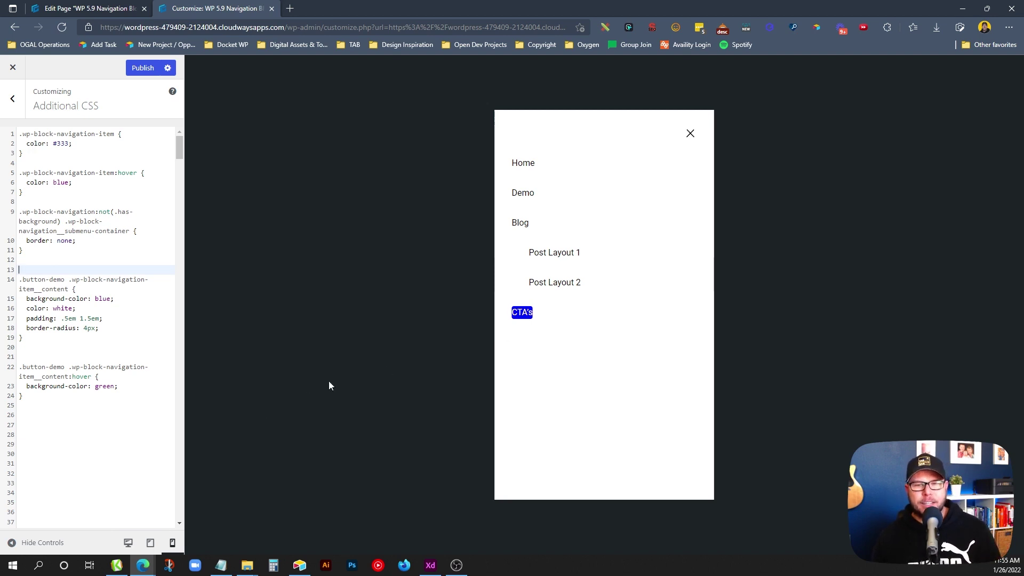
drag(23, 396, 20, 280)
click(123, 435)
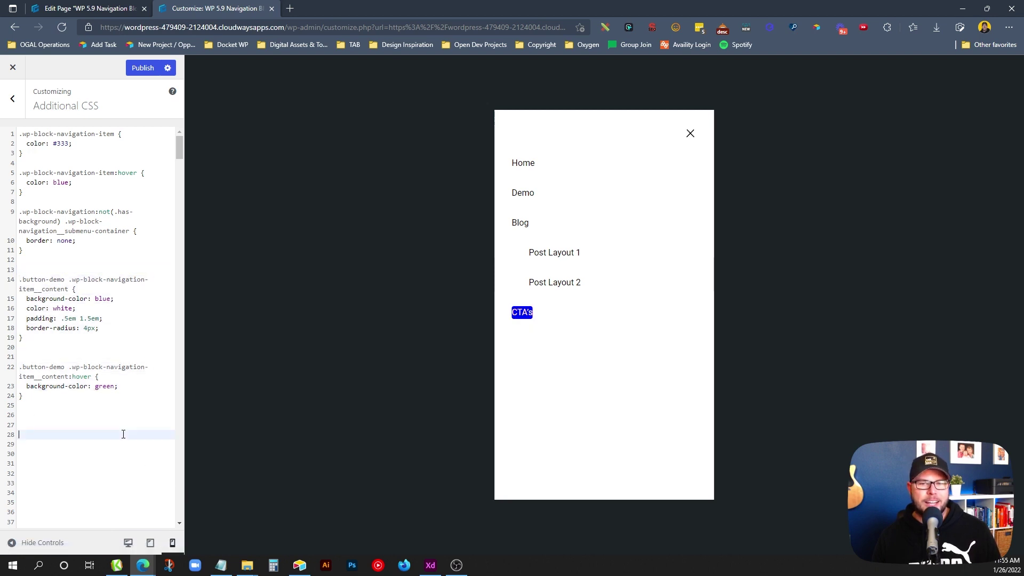
click(690, 133)
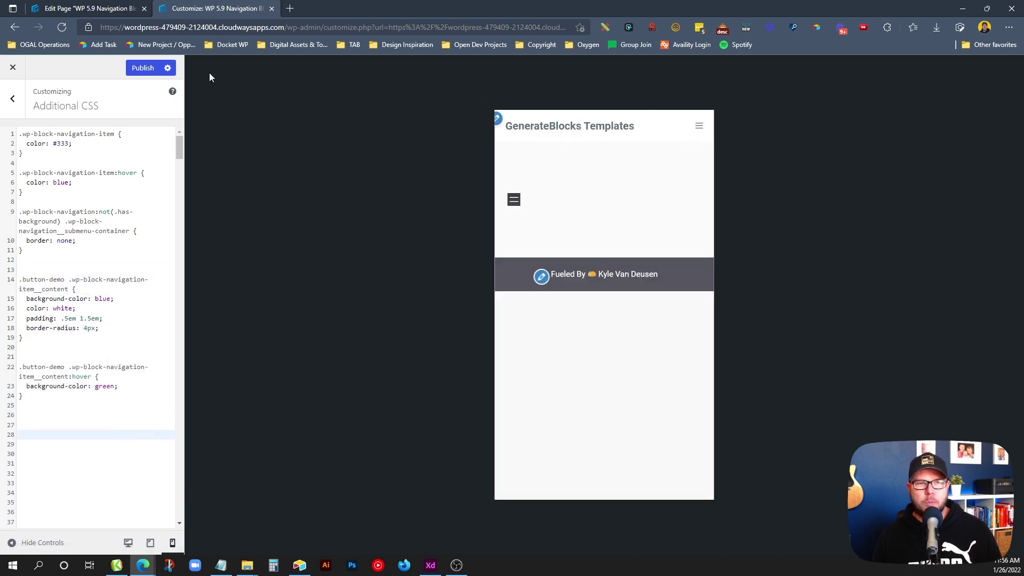
click(143, 68)
Return to the page editor, justify the Navigation block's items right and update the page.
click(88, 8)
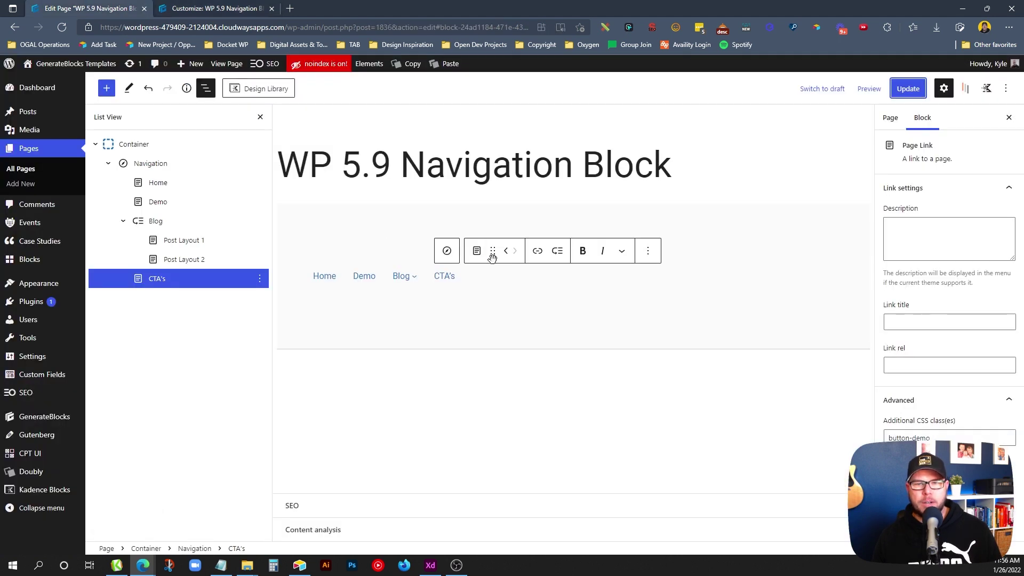
click(156, 166)
click(414, 252)
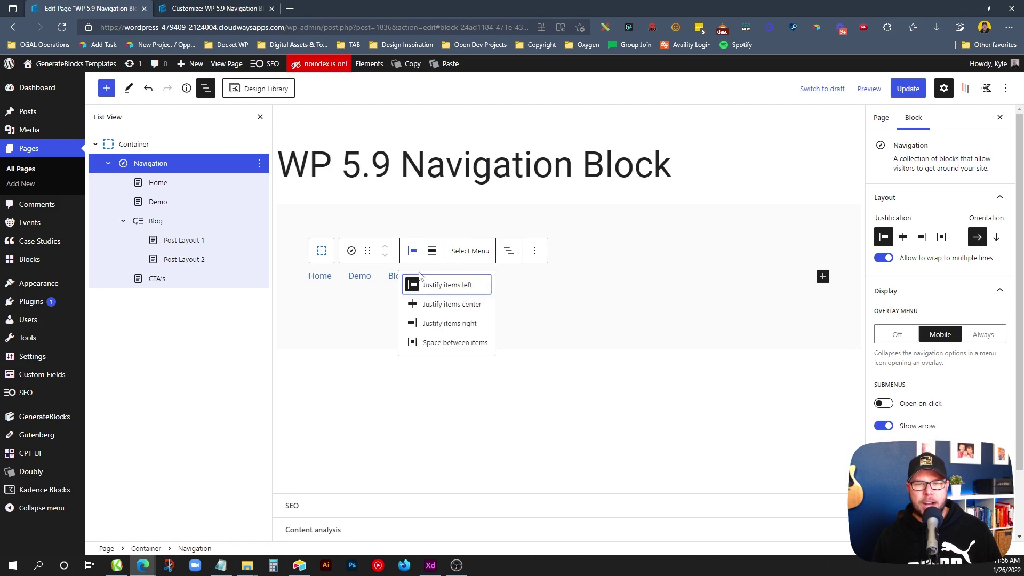
click(433, 320)
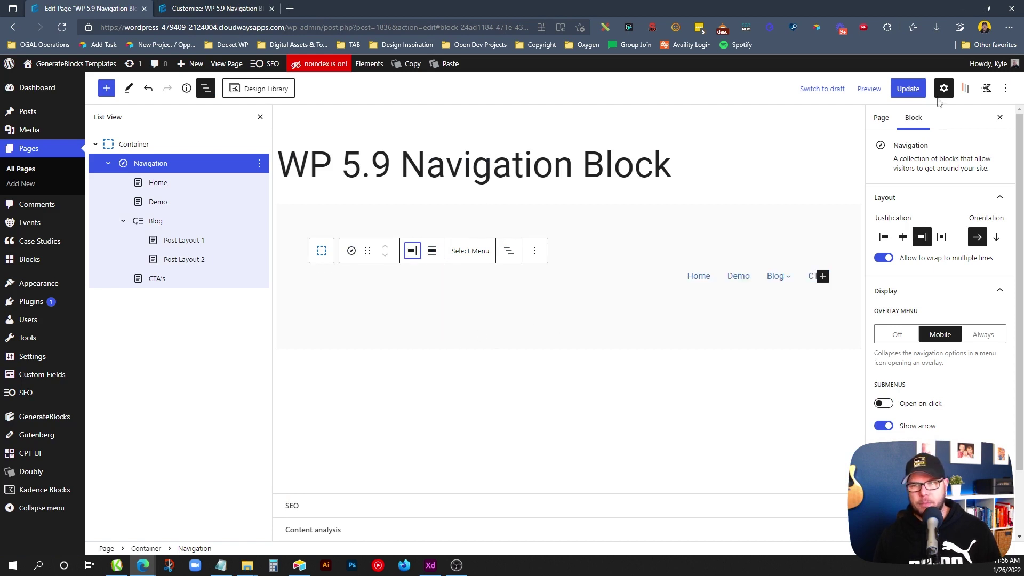
click(908, 89)
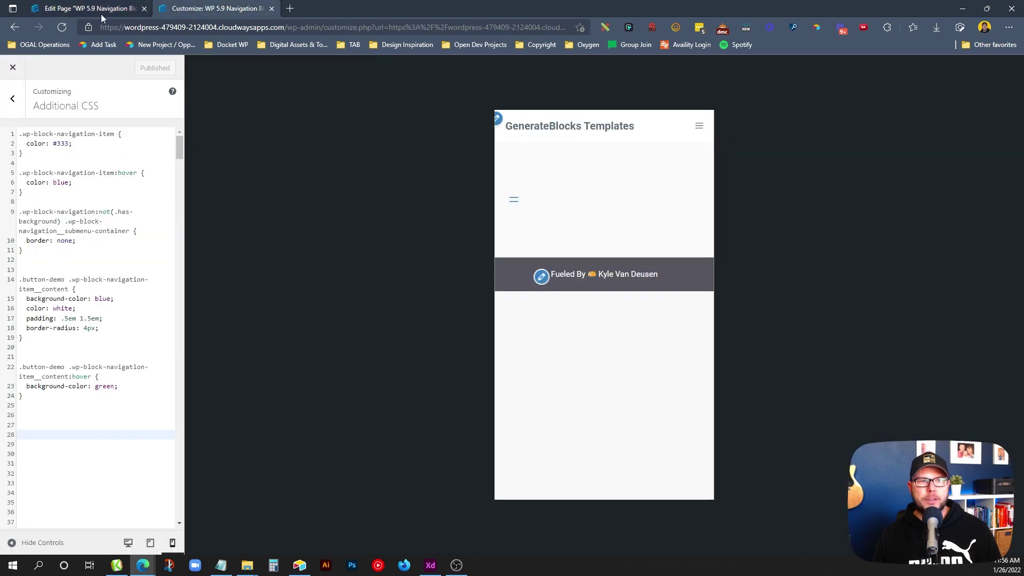
Reload the Customizer to check the menu's alignment in the desktop preview and reopen Additional CSS.
click(214, 9)
click(60, 27)
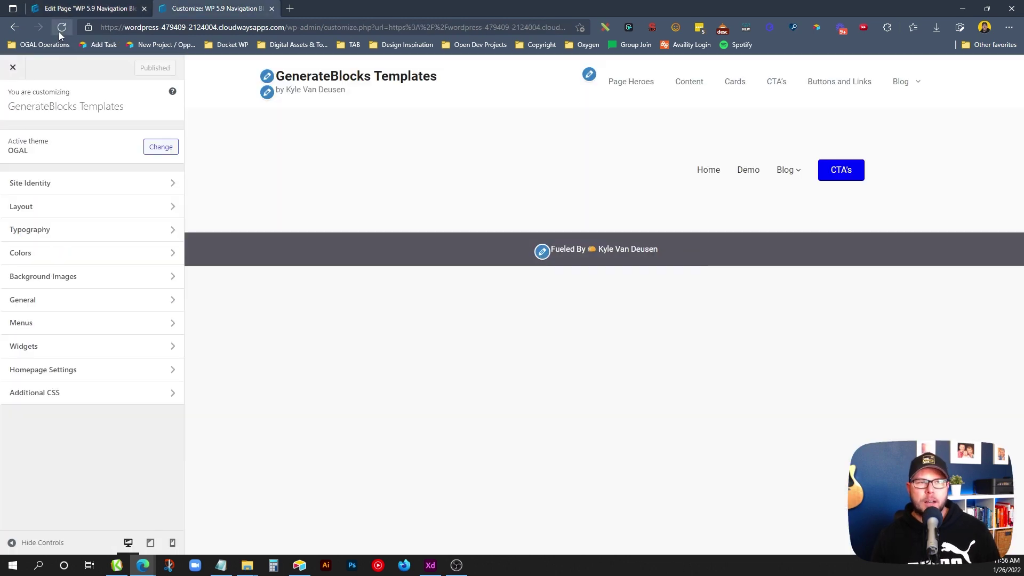
click(116, 393)
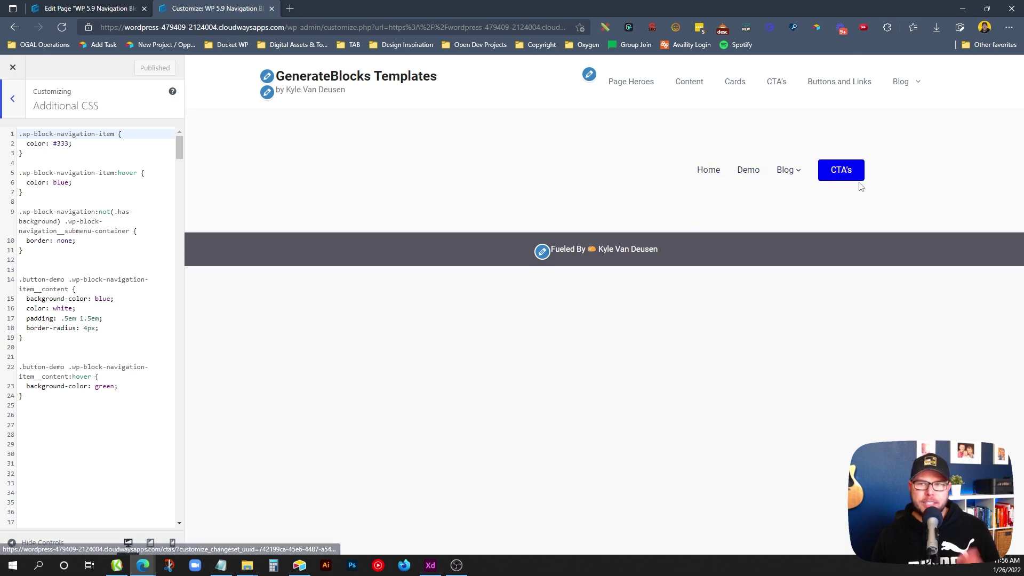
Preview the page at mobile size and open the Navigation block's overlay menu to check its right-justified items.
click(172, 542)
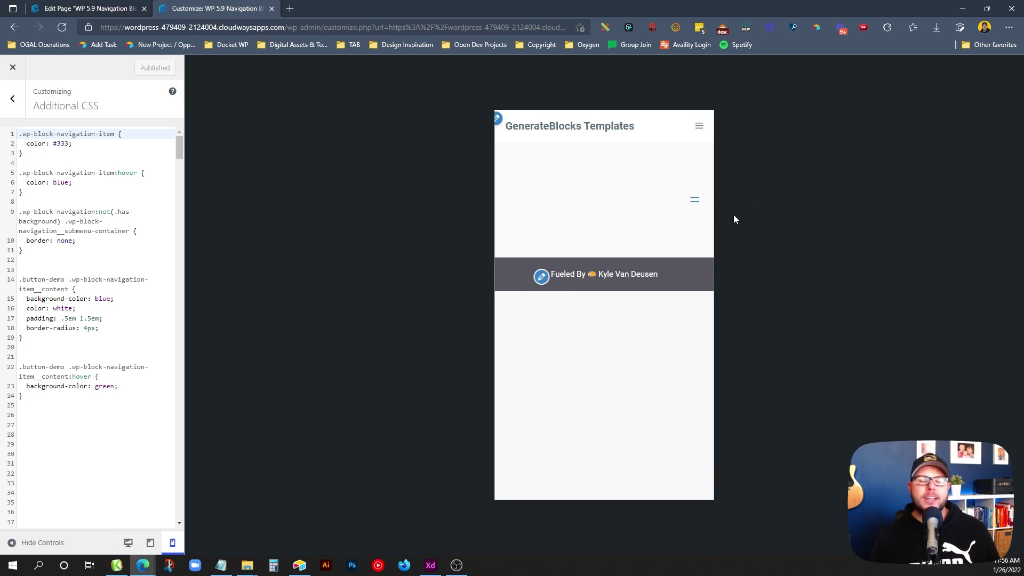
click(695, 200)
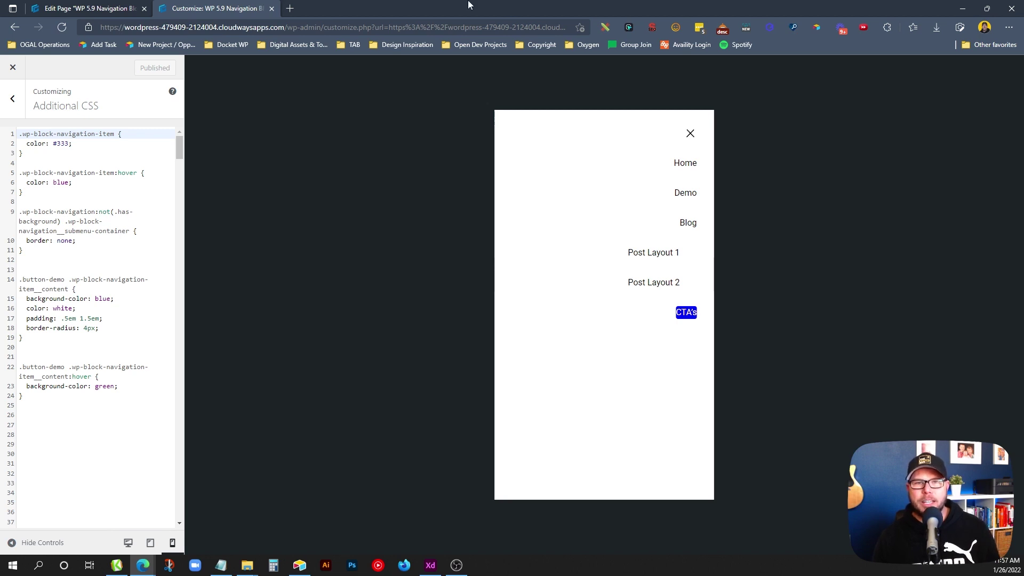
Open theadminbar.com in a new browser tab, view its Community and Products submenus, and return to the Customizer.
click(289, 8)
text(theadm)
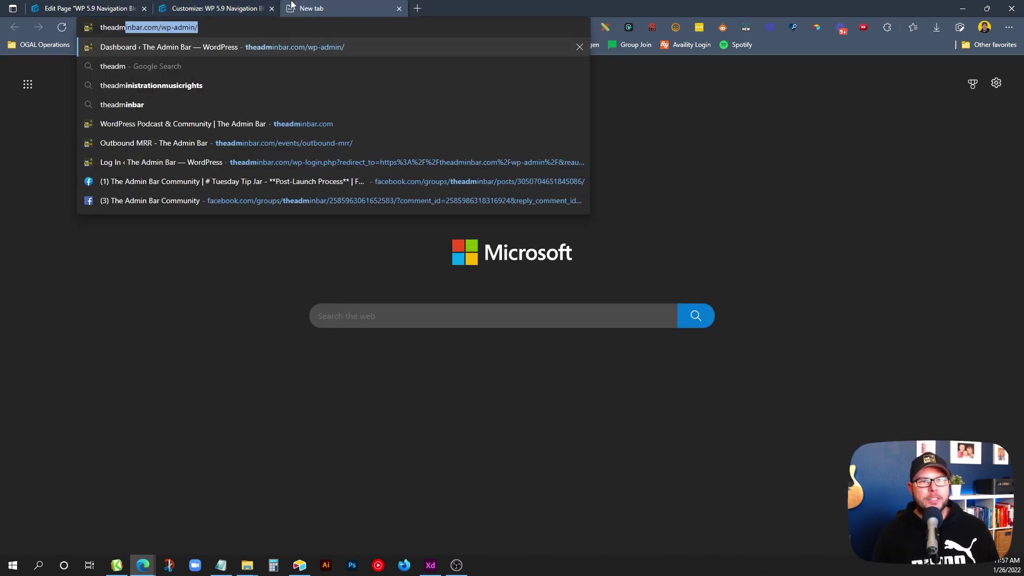
text(inbar.com/)
key(Return)
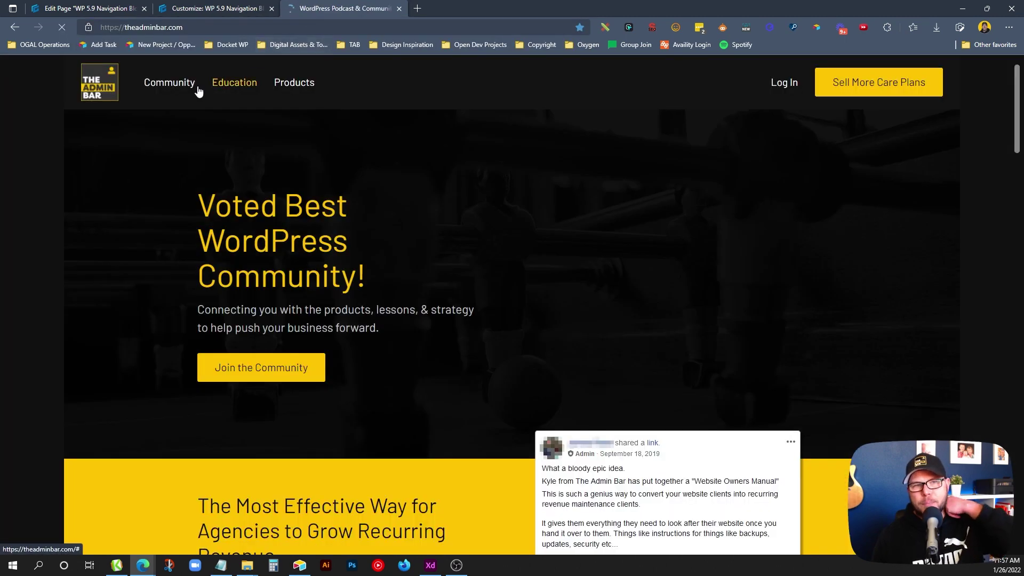
mouse_move(200, 88)
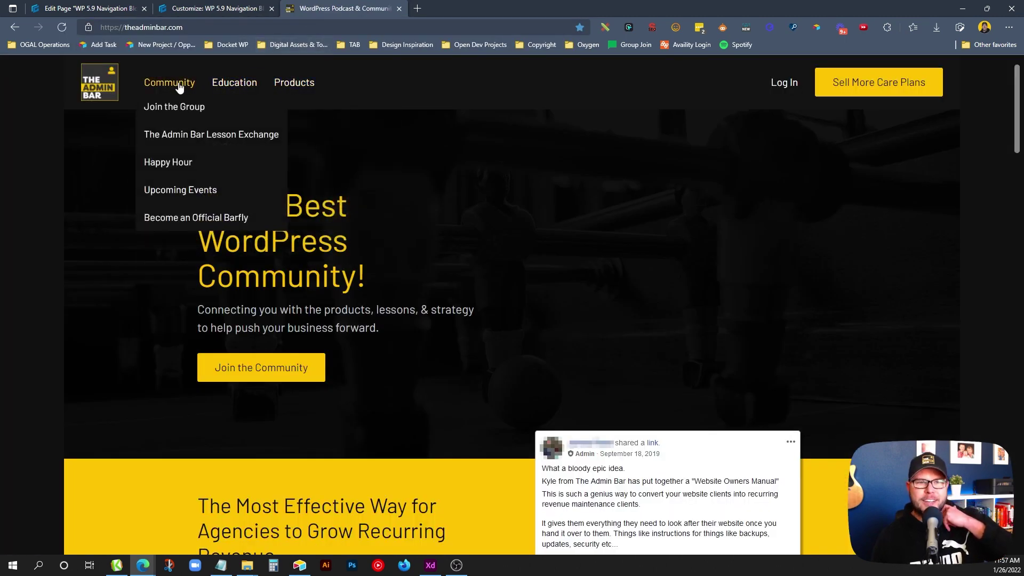
mouse_move(303, 89)
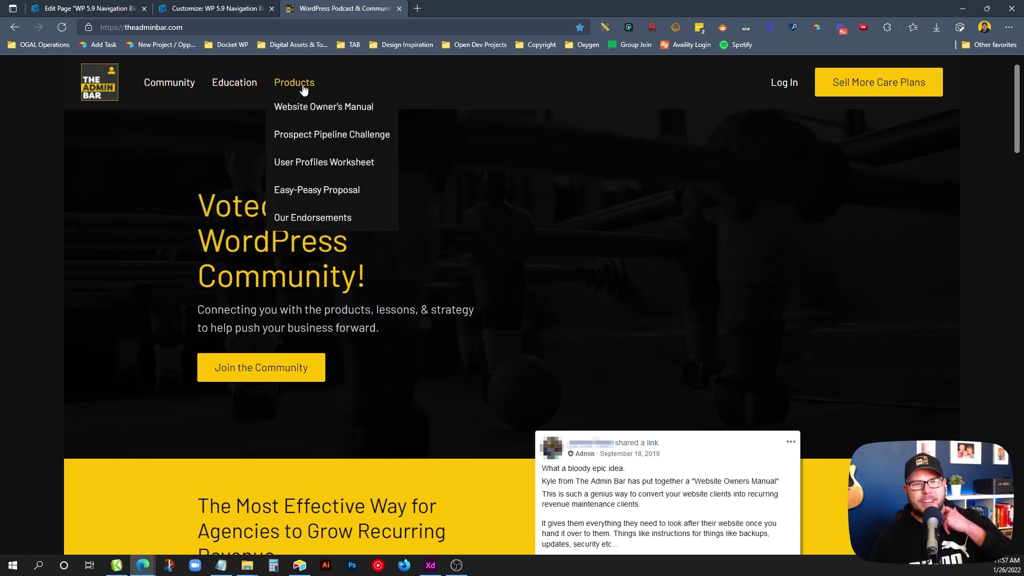
click(172, 6)
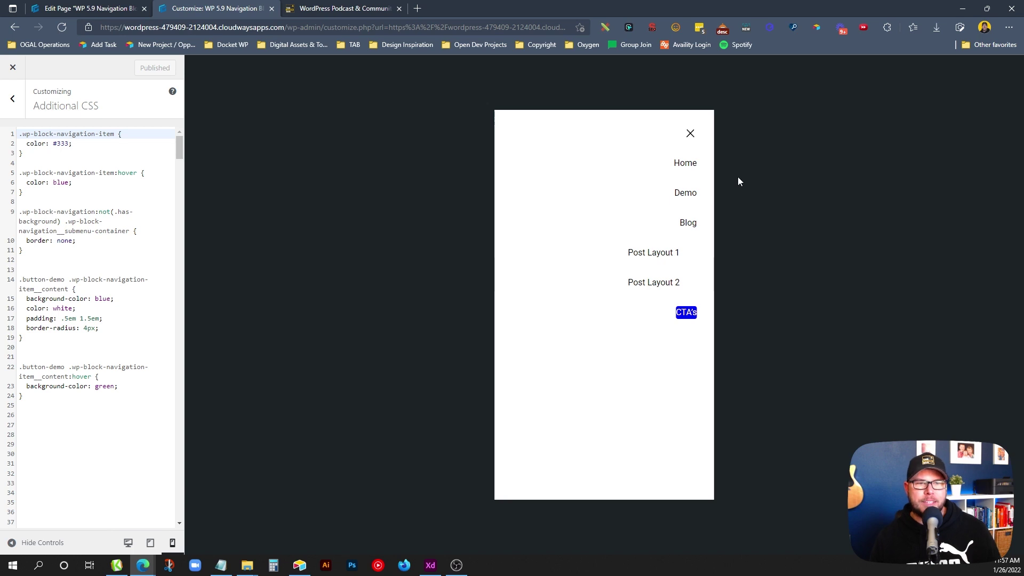